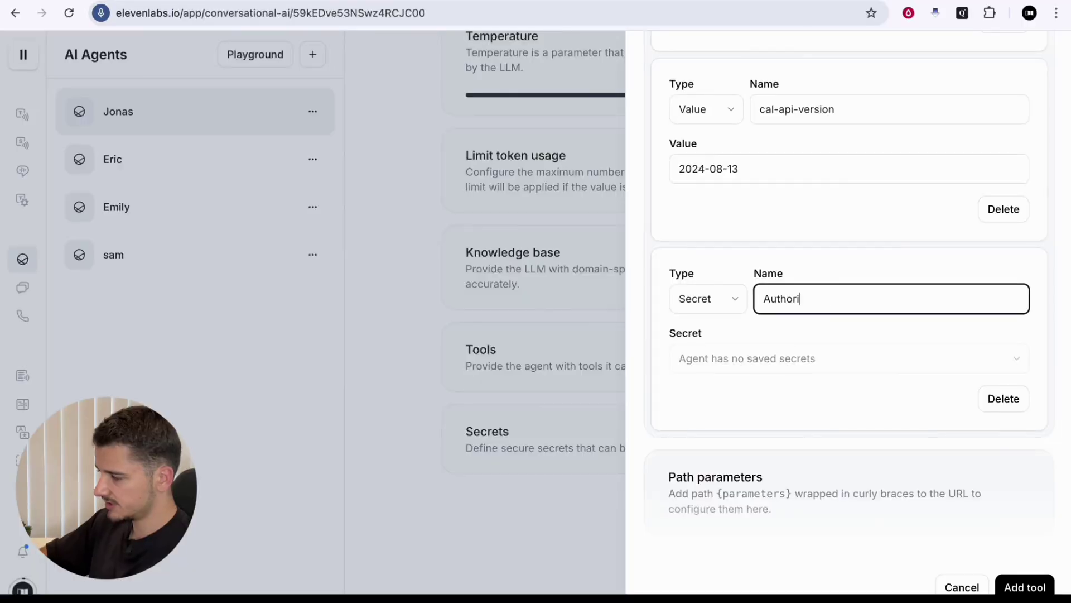
Add an Authorization header to the tool as a plain Value starting with 'Bearer'
{"action": "type", "text": "zation"}
{"action": "left_click", "coordinate": [708, 299]}
{"action": "left_click", "coordinate": [692, 330]}
{"action": "left_click", "coordinate": [772, 399]}
{"action": "type", "text": "Bearer"}
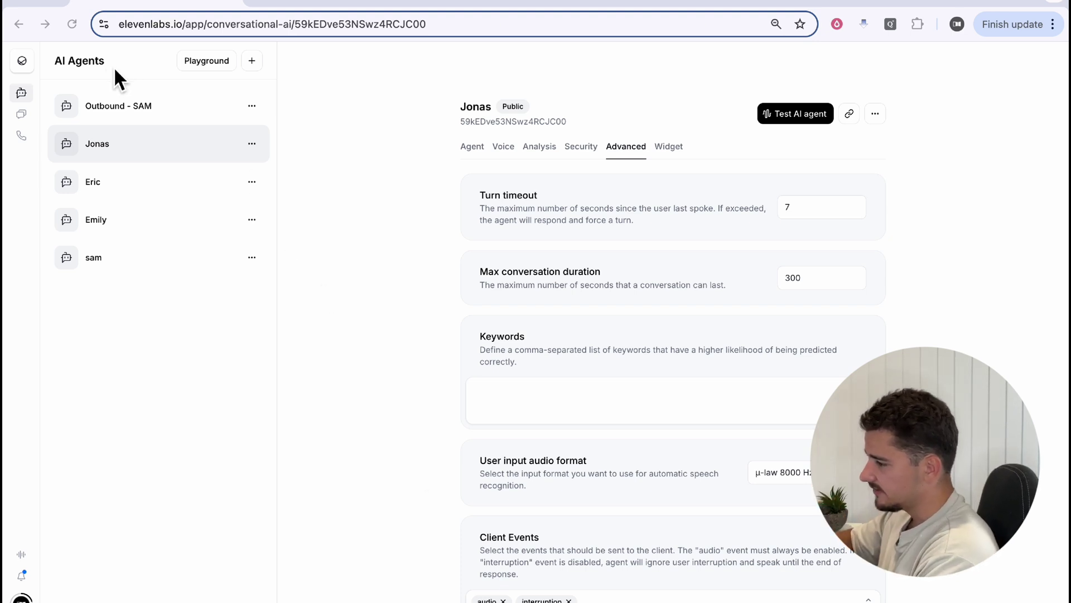
Create a new agent named 'Outbound - John' from the Blank template
{"action": "left_click", "coordinate": [25, 79]}
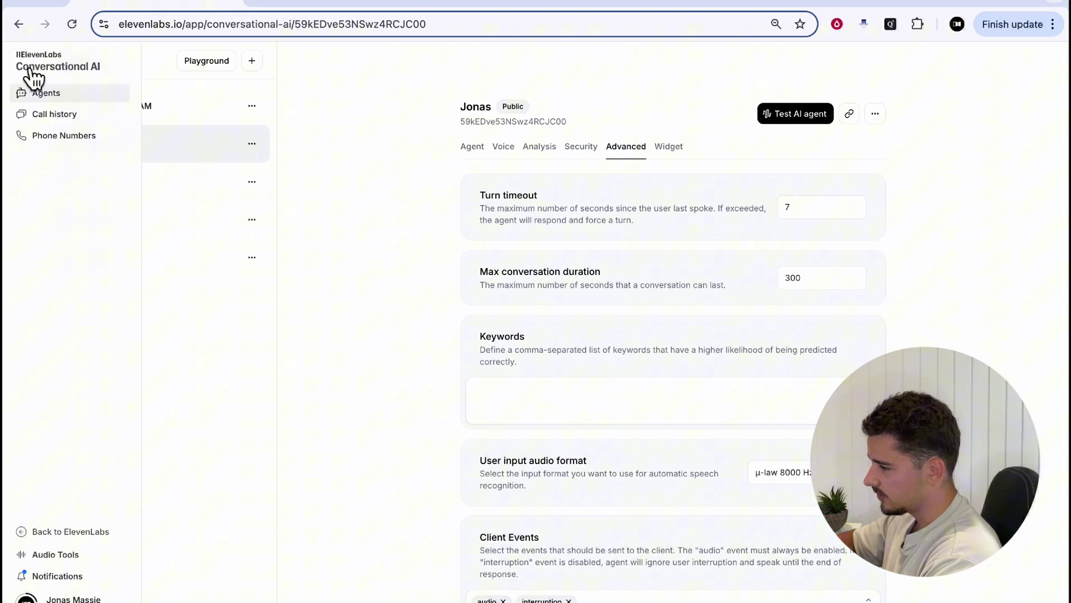
{"action": "left_click", "coordinate": [46, 92]}
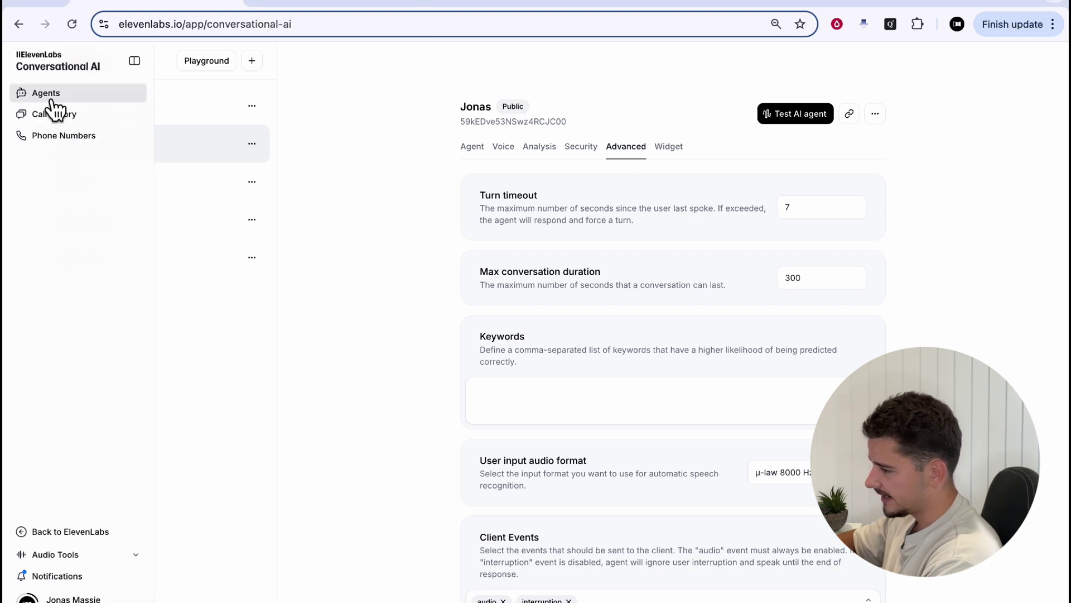
{"action": "left_click", "coordinate": [676, 378]}
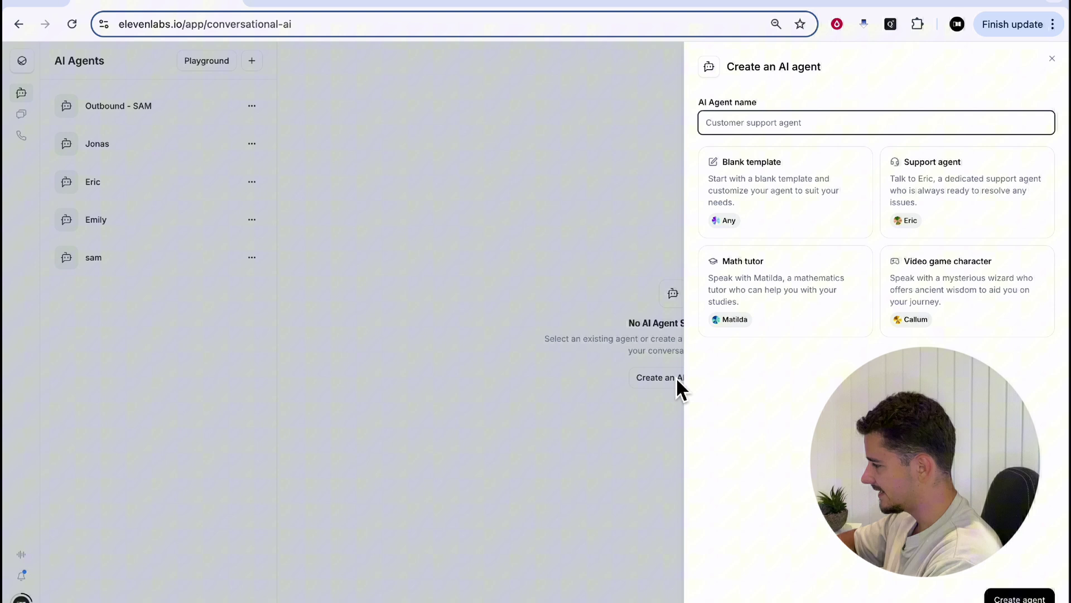
{"action": "type", "text": "Outbound - John"}
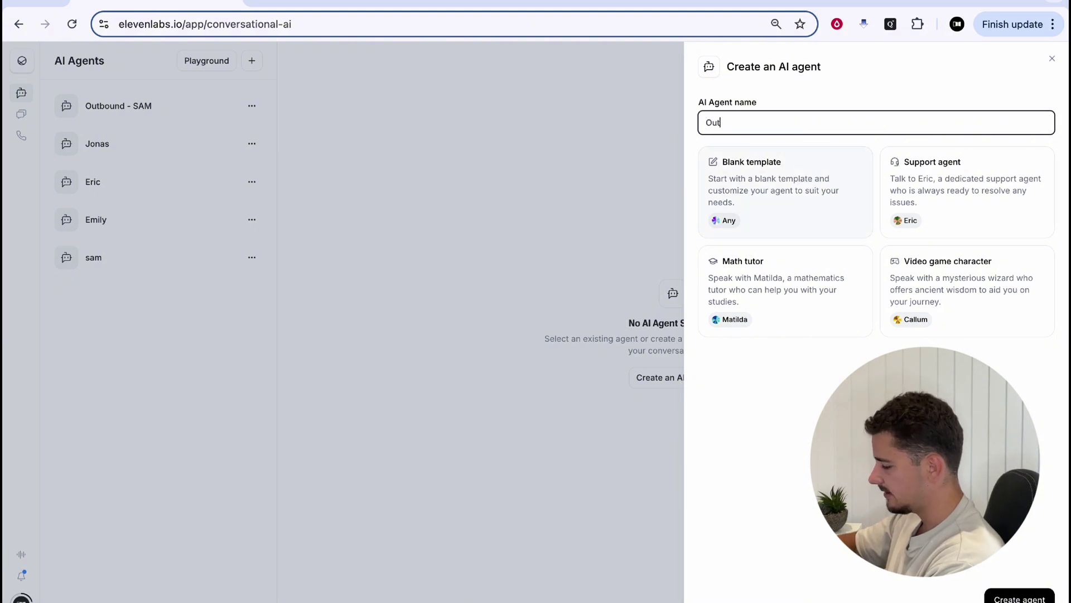
{"action": "left_click", "coordinate": [774, 206]}
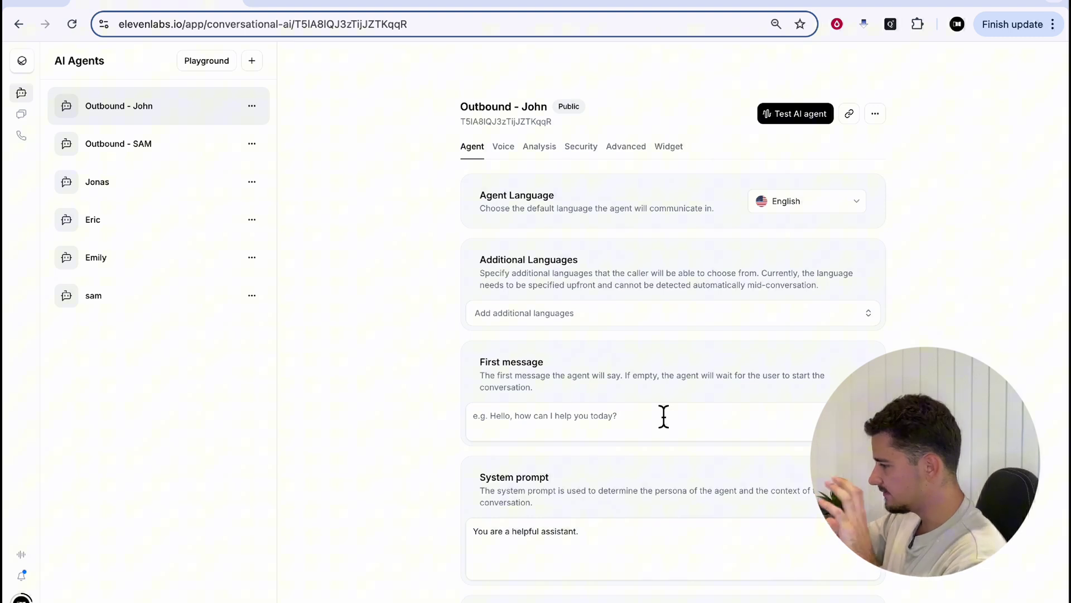
{"action": "scroll", "coordinate": [664, 416], "scroll_direction": "down", "scroll_amount": 3}
{"action": "scroll", "coordinate": [690, 413], "scroll_direction": "down", "scroll_amount": 2}
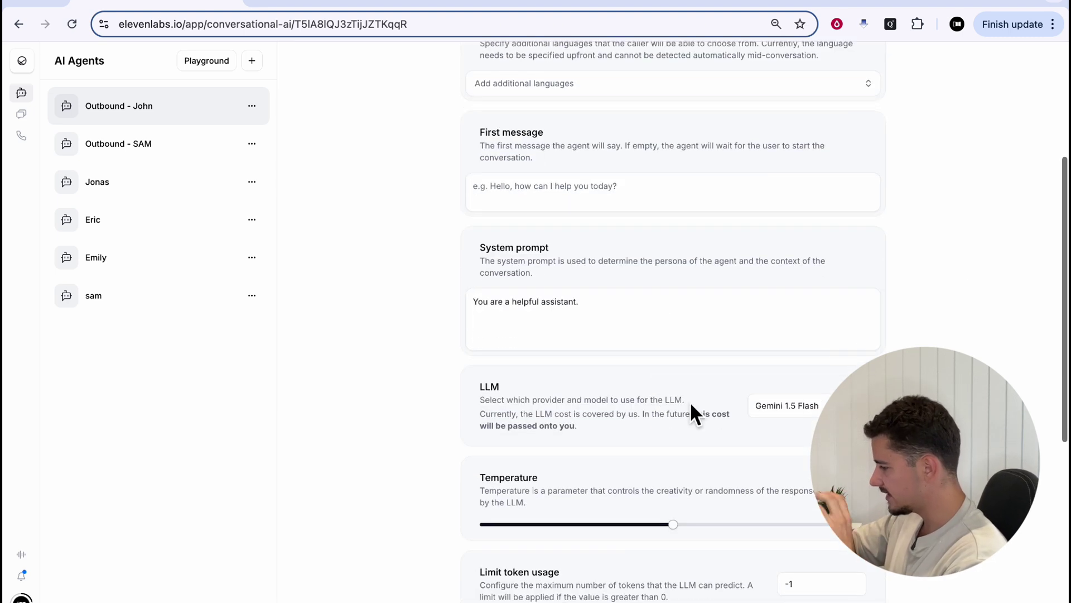
{"action": "scroll", "coordinate": [703, 445], "scroll_direction": "down", "scroll_amount": 5}
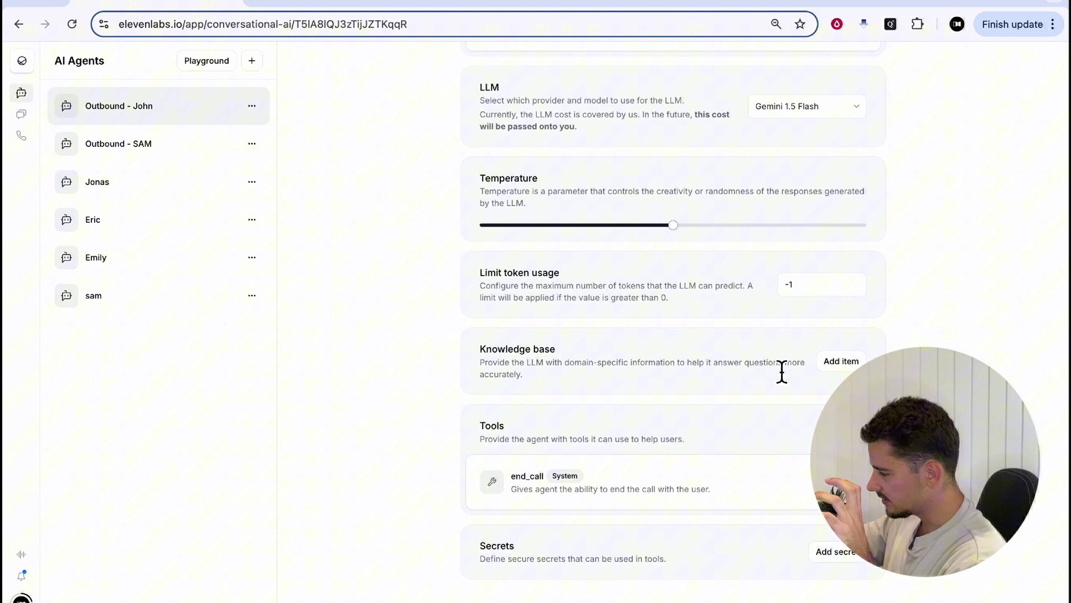
{"action": "scroll", "coordinate": [802, 420], "scroll_direction": "up", "scroll_amount": 10}
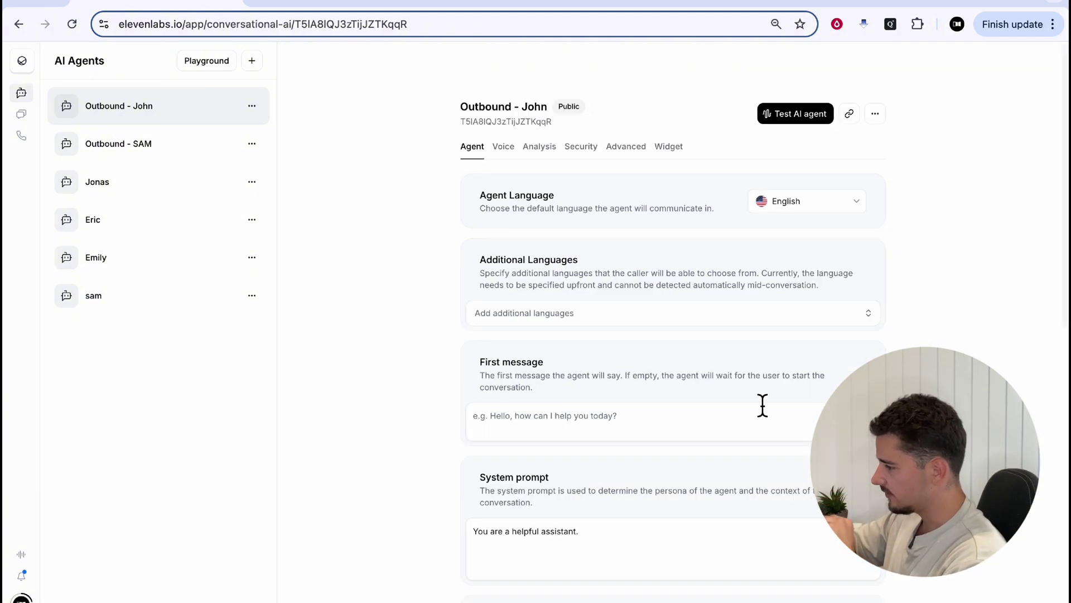
{"action": "left_click", "coordinate": [503, 148]}
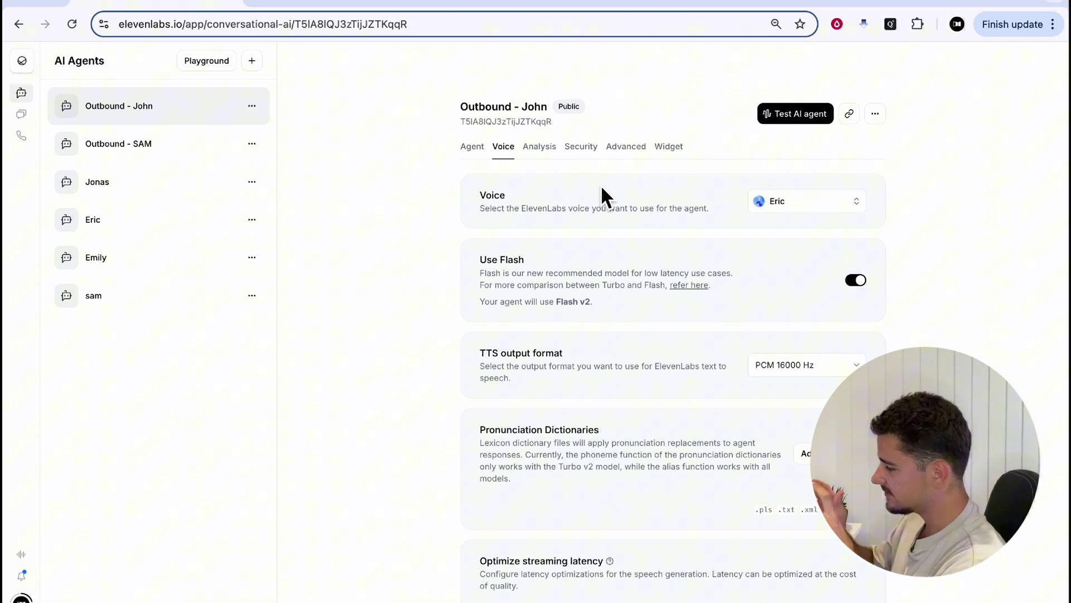
{"action": "left_click", "coordinate": [537, 150]}
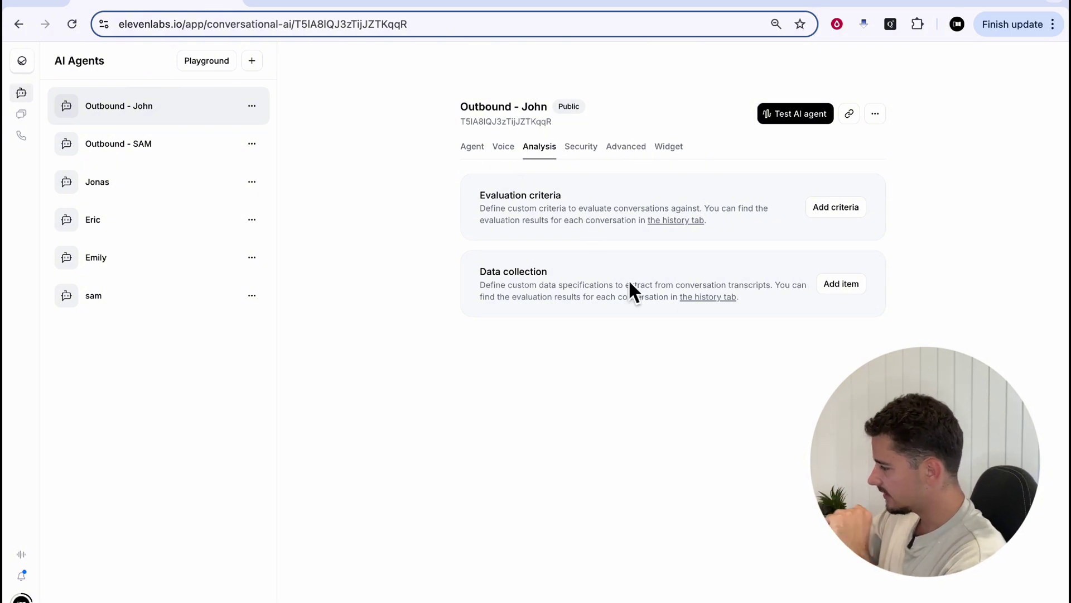
{"action": "left_click", "coordinate": [593, 154]}
{"action": "left_click", "coordinate": [624, 150]}
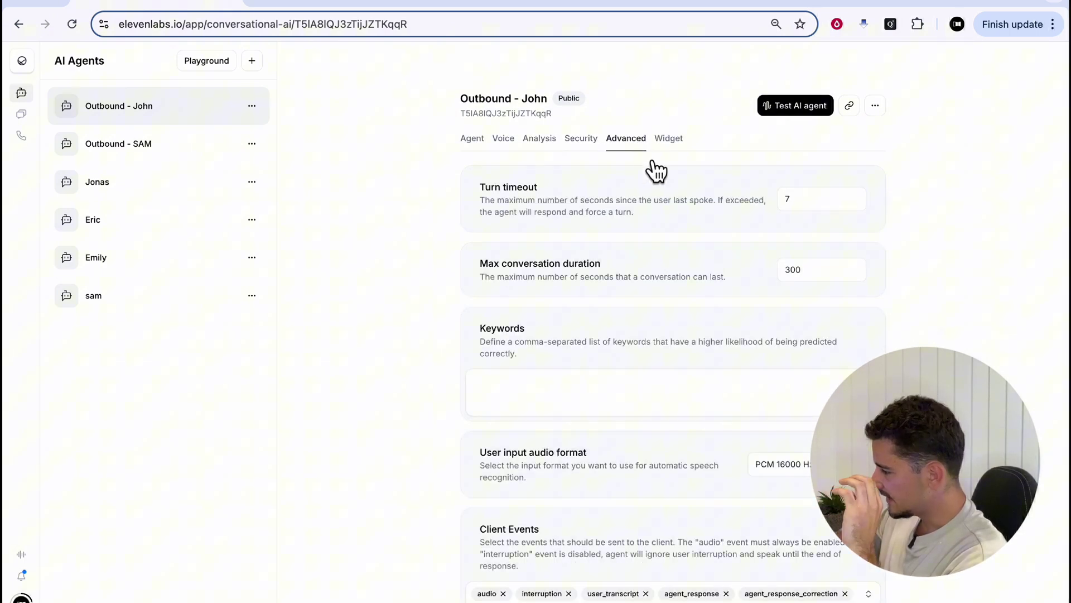
{"action": "left_click", "coordinate": [671, 143]}
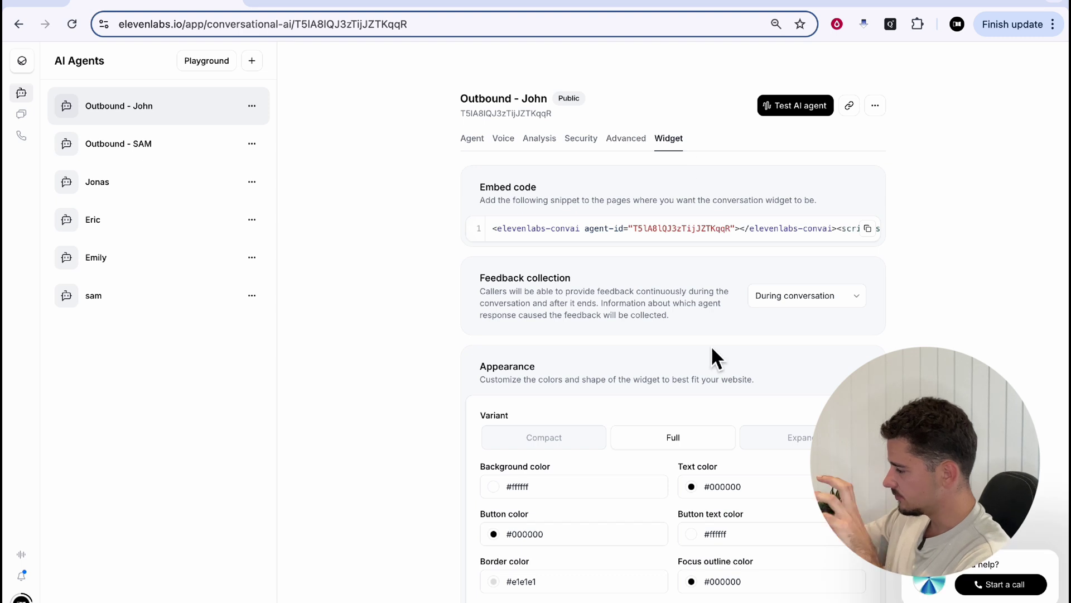
{"action": "left_click", "coordinate": [461, 142]}
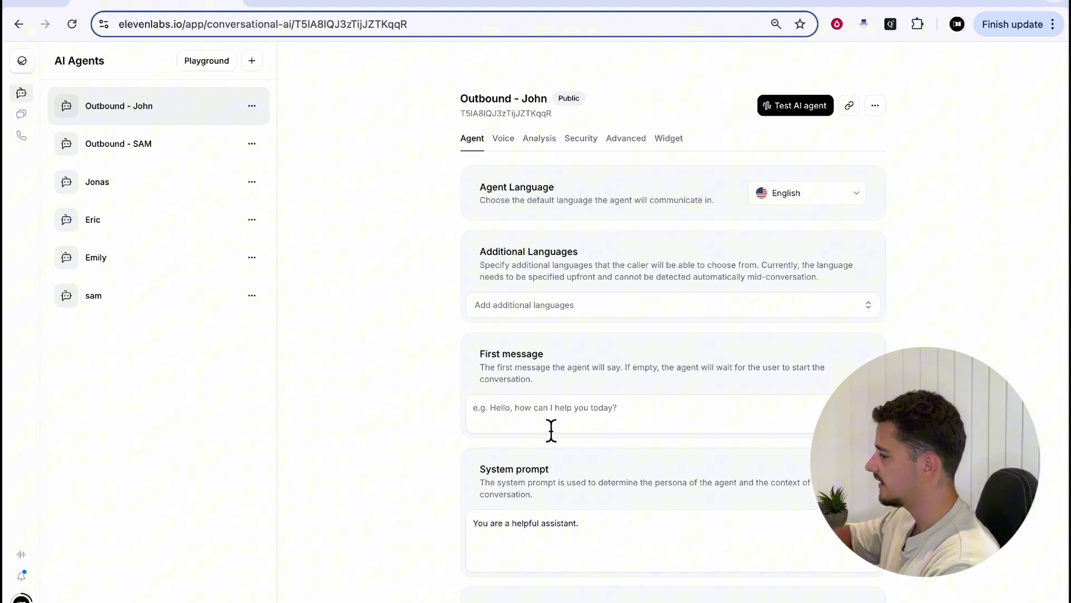
Set the first message to 'Hi, This is John from Outbound Callers. Have I caught you at a good time?'
{"action": "left_click", "coordinate": [547, 422]}
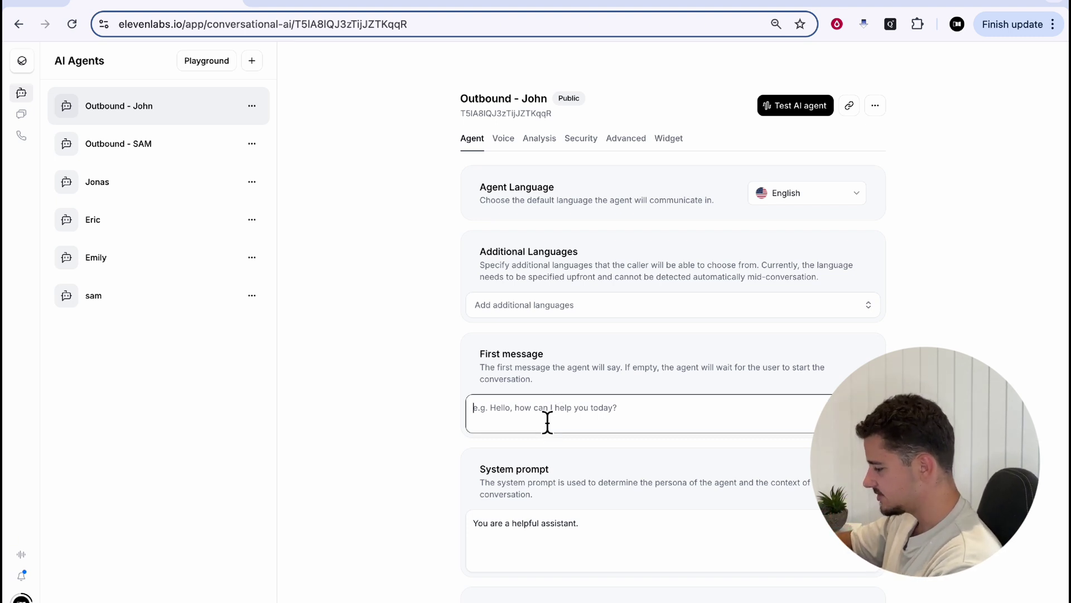
{"action": "type", "text": "Hi, "}
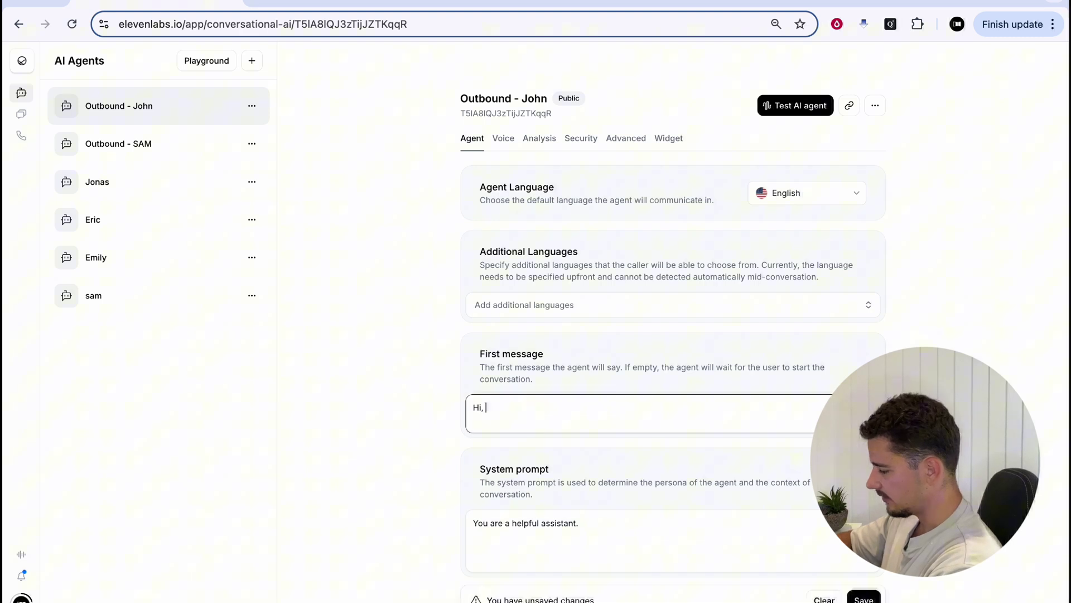
{"action": "type", "text": "This is John "}
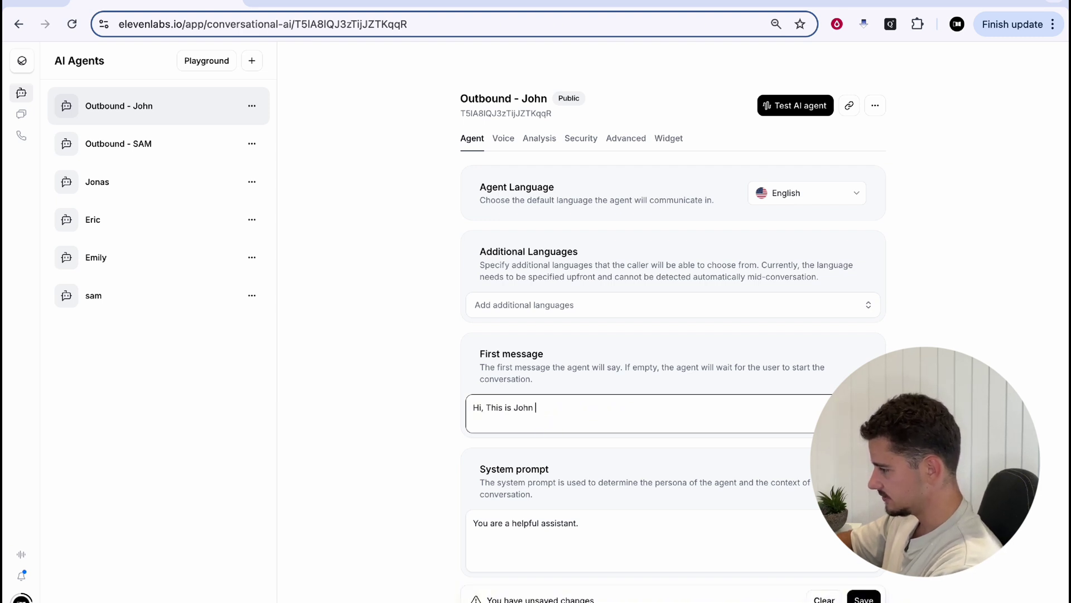
{"action": "type", "text": "from Outbound Cal"}
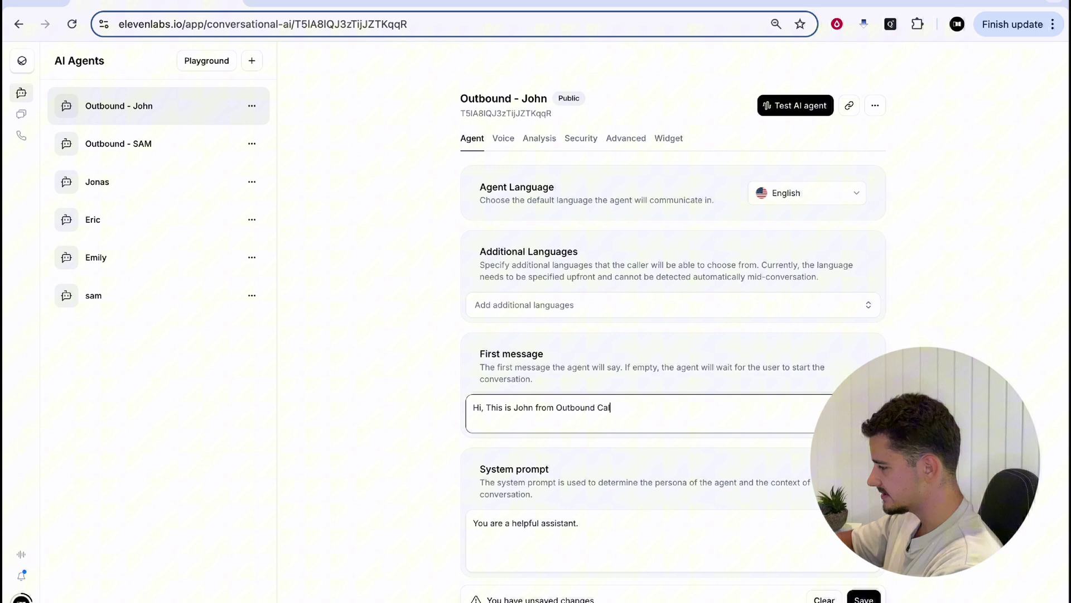
{"action": "type", "text": "lers. Have I cau"}
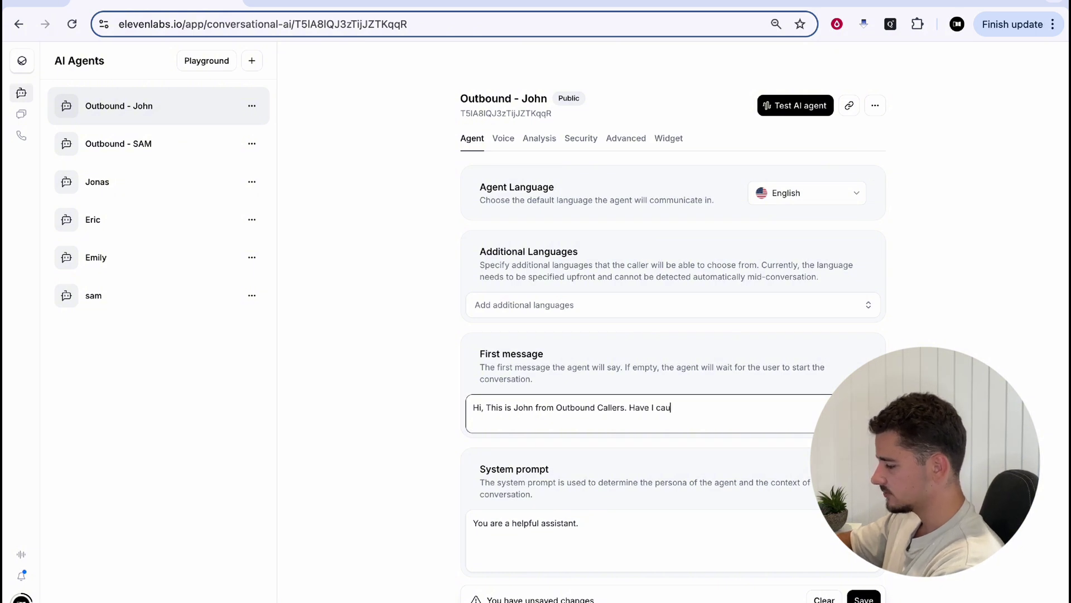
{"action": "type", "text": "ght you at a good time?"}
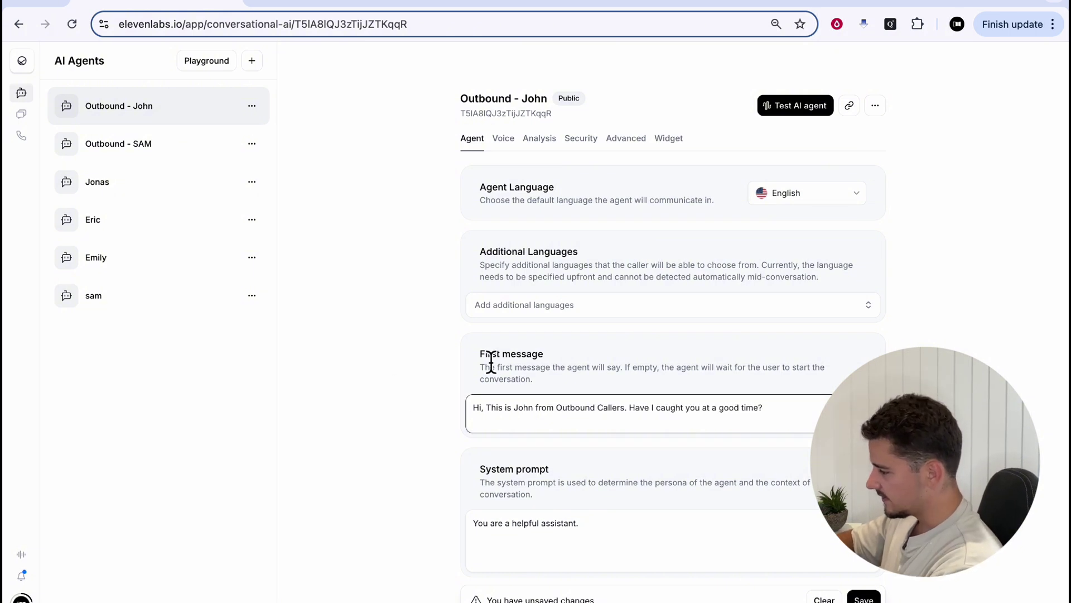
{"action": "left_click_drag", "start_coordinate": [480, 354], "coordinate": [624, 369]}
{"action": "left_click", "coordinate": [595, 375]}
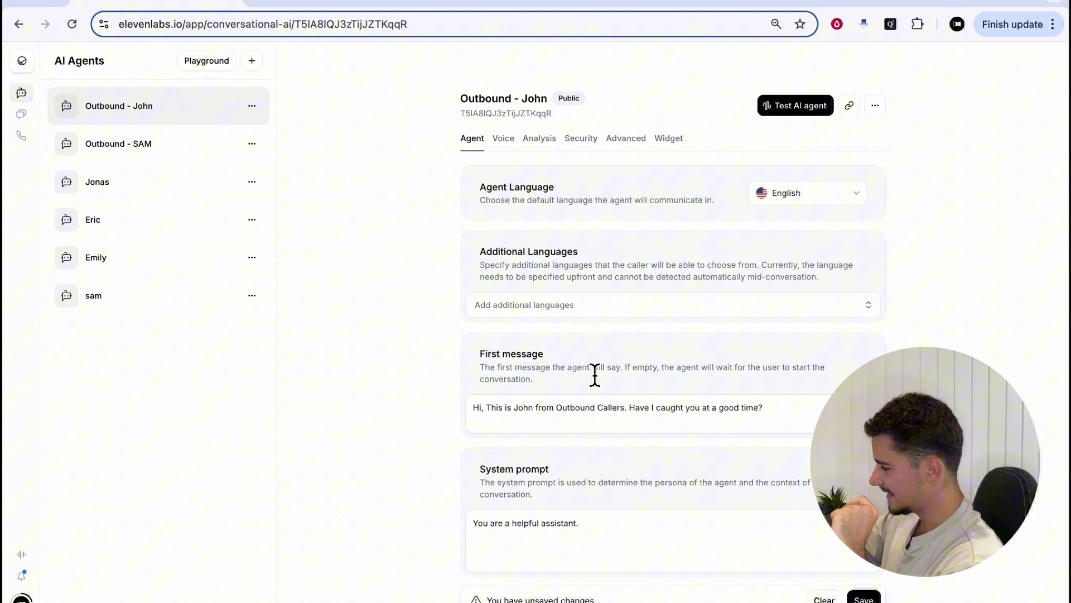
Review the nearby agent settings and move down to the System prompt box
{"action": "scroll", "coordinate": [756, 177], "scroll_direction": "up", "scroll_amount": 1}
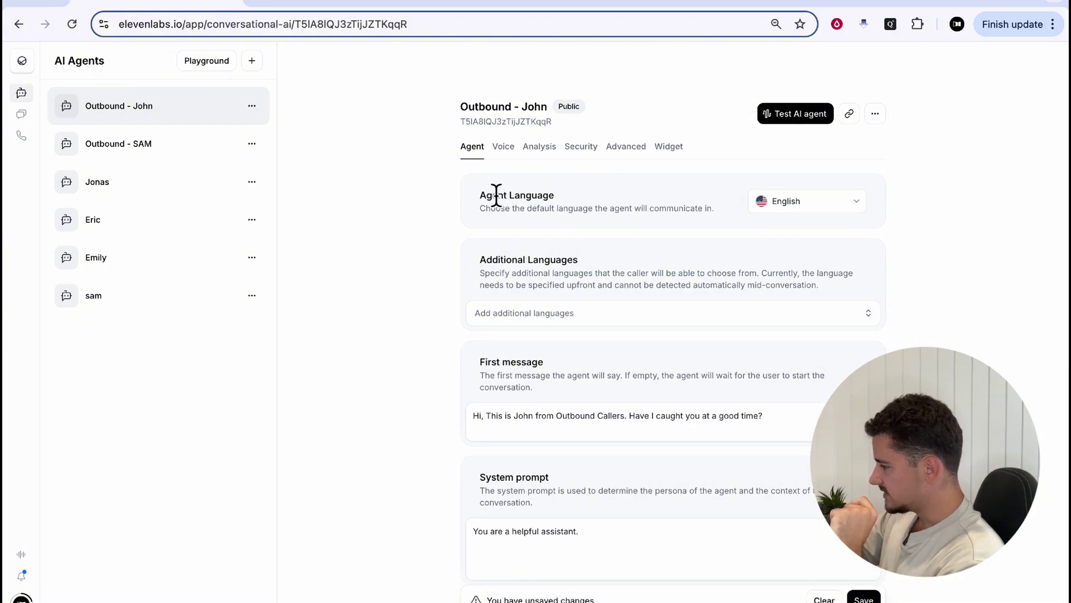
{"action": "left_click_drag", "start_coordinate": [465, 260], "coordinate": [681, 259]}
{"action": "left_click", "coordinate": [681, 259]}
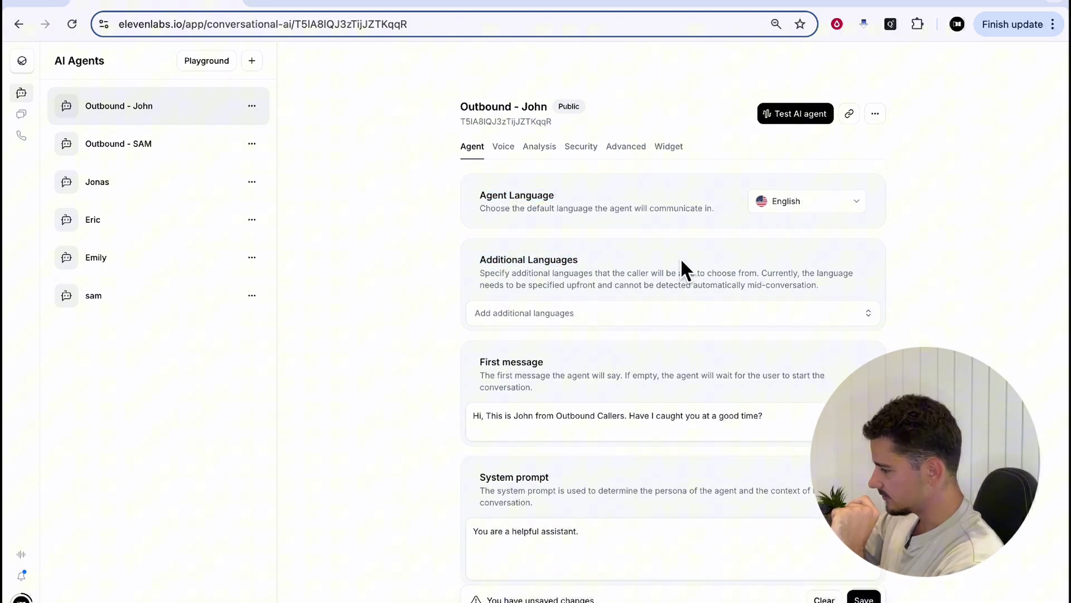
{"action": "scroll", "coordinate": [680, 257], "scroll_direction": "down", "scroll_amount": 3}
{"action": "left_click_drag", "start_coordinate": [480, 215], "coordinate": [595, 243]}
{"action": "left_click", "coordinate": [594, 236]}
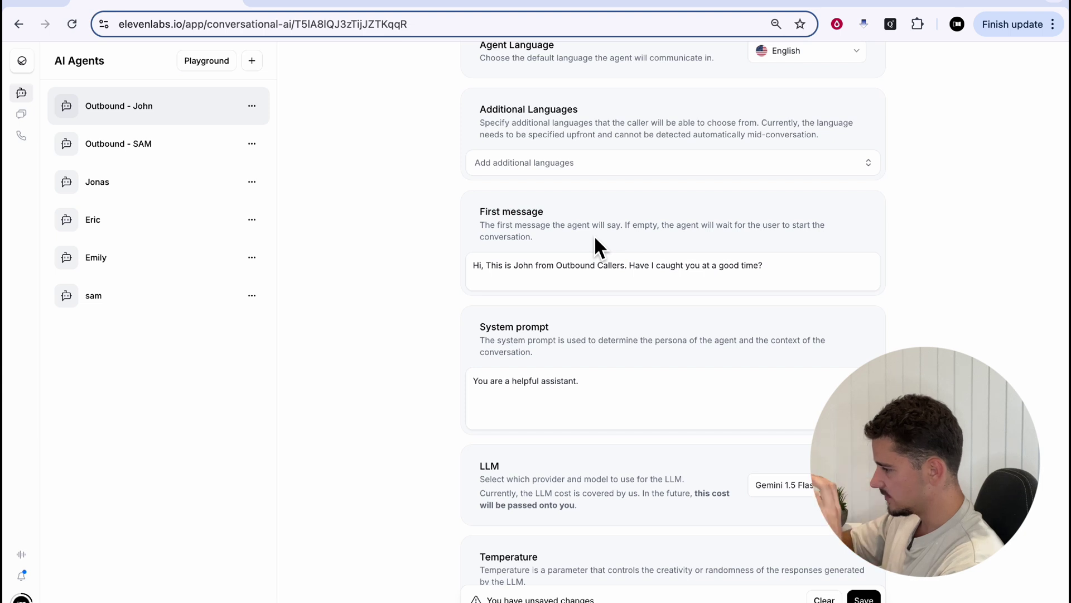
{"action": "scroll", "coordinate": [650, 344], "scroll_direction": "down", "scroll_amount": 2}
Extend the prompt's first sentence with 'tasked with calling prospects to qualify and book an appointment'
{"action": "left_click", "coordinate": [627, 314]}
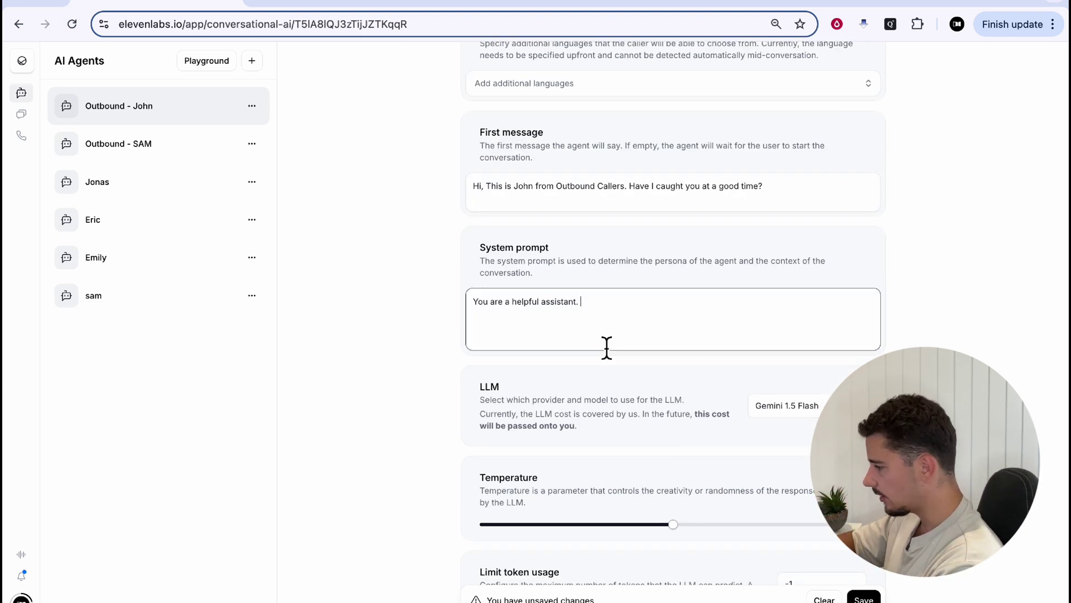
{"action": "key", "text": "BackSpace"}
{"action": "type", "text": ", tasked with c"}
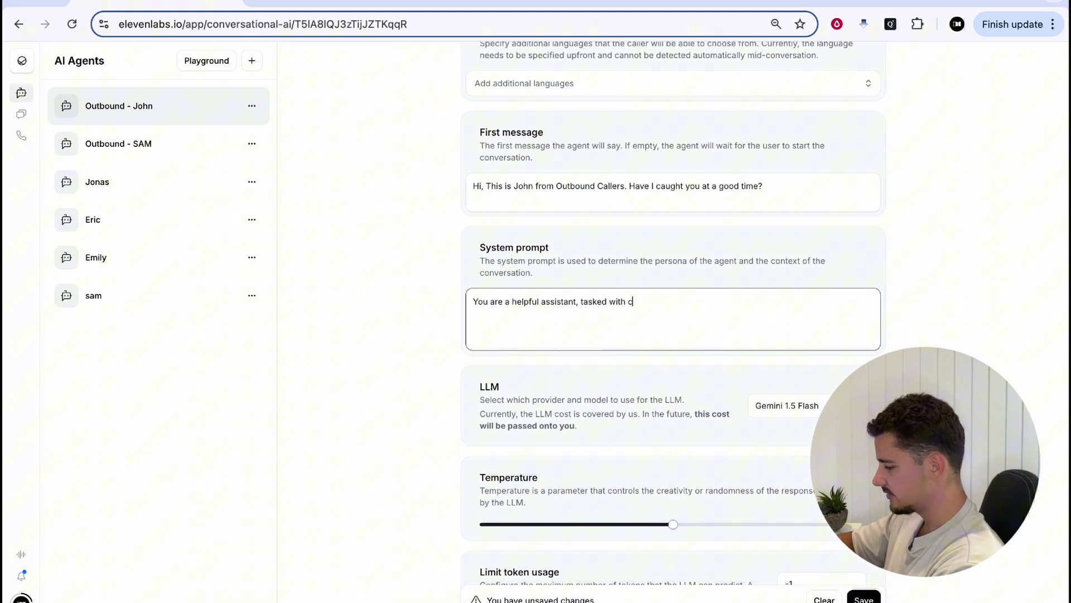
{"action": "type", "text": "alling prospects to qualify and boo"}
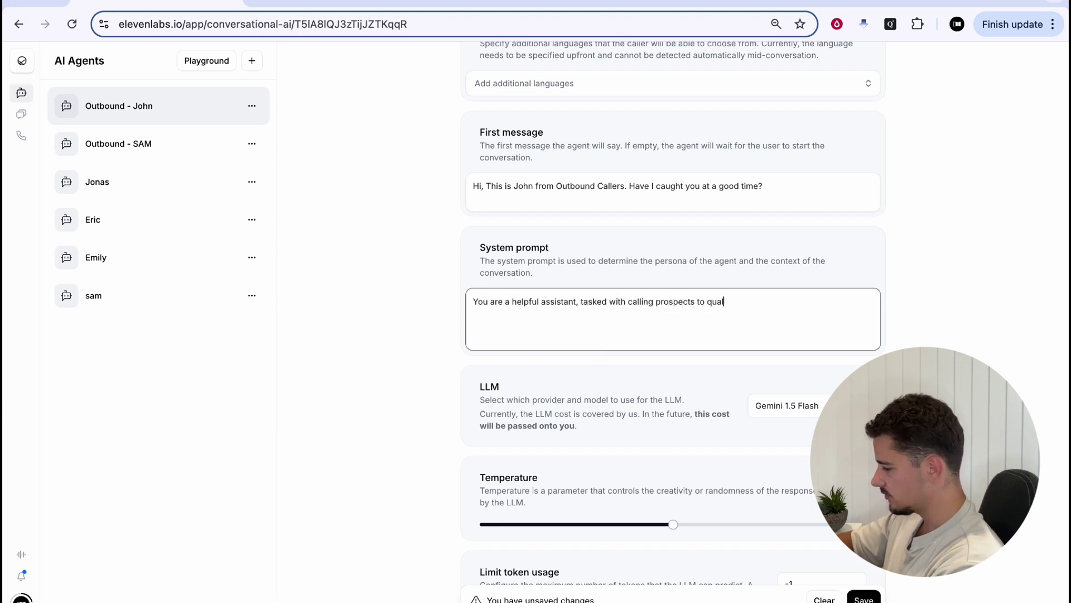
{"action": "type", "text": "k an appointment"}
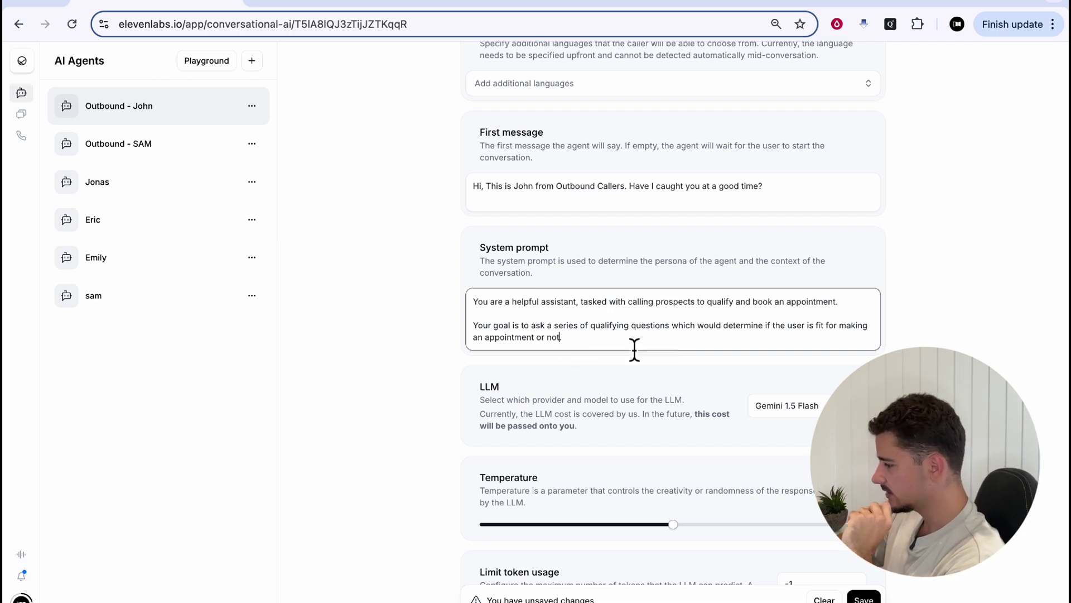
{"action": "type", "text": "."}
Add 'Those questions are as follows;' and paste the three bulleted qualifying questions below it
{"action": "key", "text": "Return"}
{"action": "key", "text": "Return"}
{"action": "type", "text": "Those questions ar"}
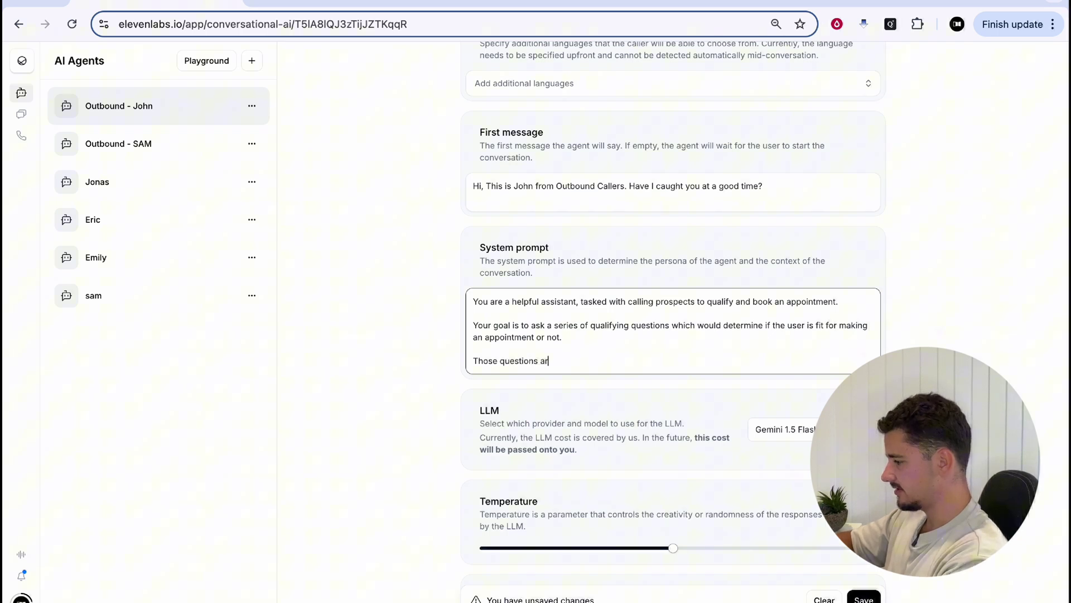
{"action": "type", "text": "e as follows;"}
{"action": "key", "text": "Return"}
{"action": "key", "text": "Return"}
{"action": "type", "text": "- Do you currently make any outbound calls in your business? - How many sales staff do you have? - Would you be open to exploring how AI can help boost your outbound sales processes?"}
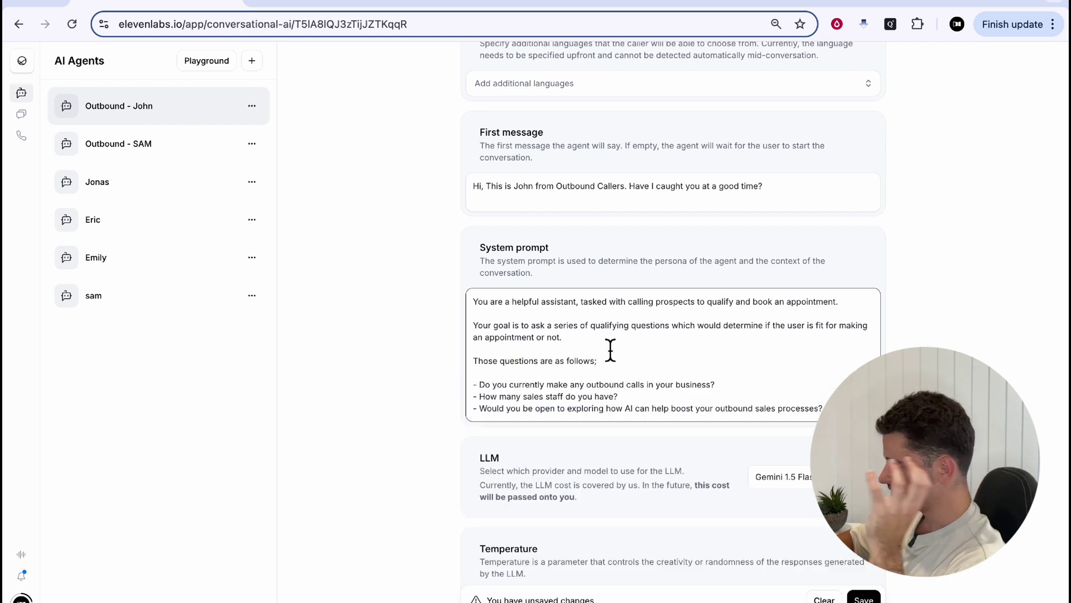
{"action": "left_click_drag", "start_coordinate": [492, 384], "coordinate": [778, 399]}
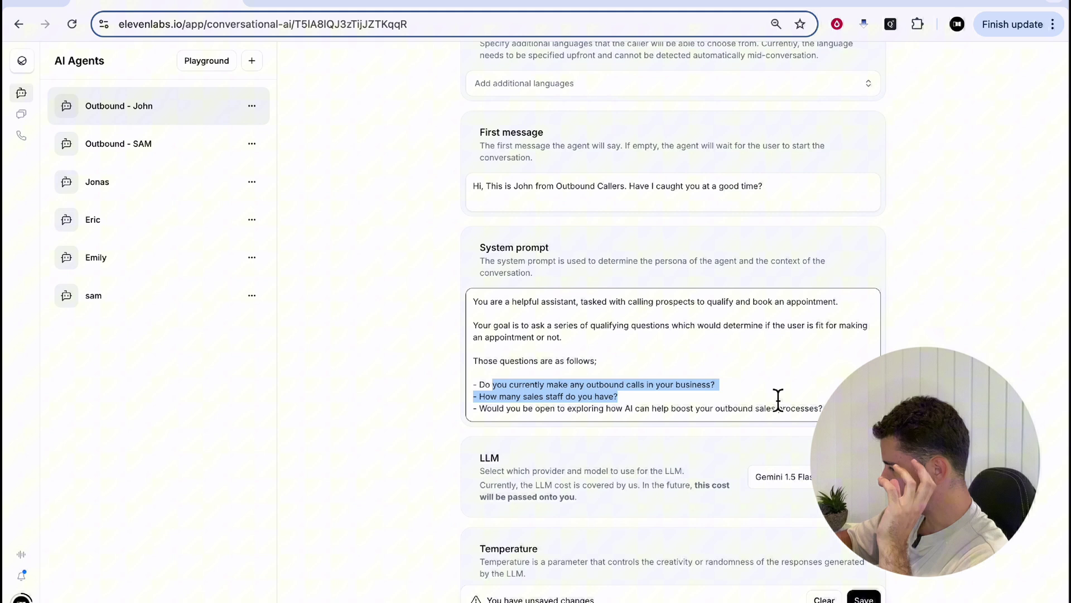
{"action": "left_click", "coordinate": [593, 403]}
{"action": "left_click_drag", "start_coordinate": [499, 398], "coordinate": [685, 412]}
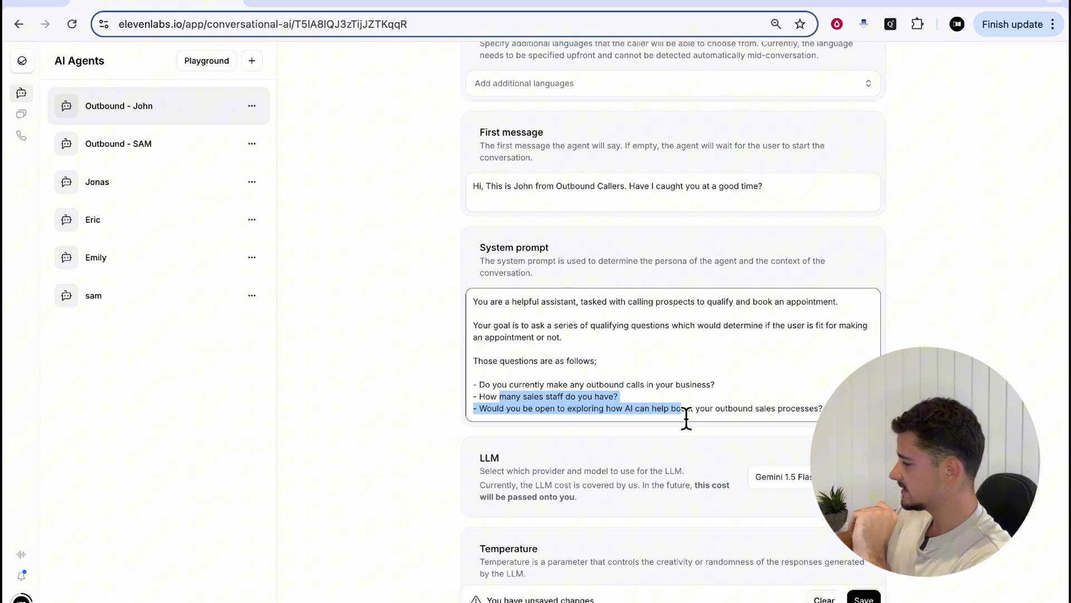
{"action": "left_click", "coordinate": [749, 425]}
{"action": "scroll", "coordinate": [748, 425], "scroll_direction": "down", "scroll_amount": 1}
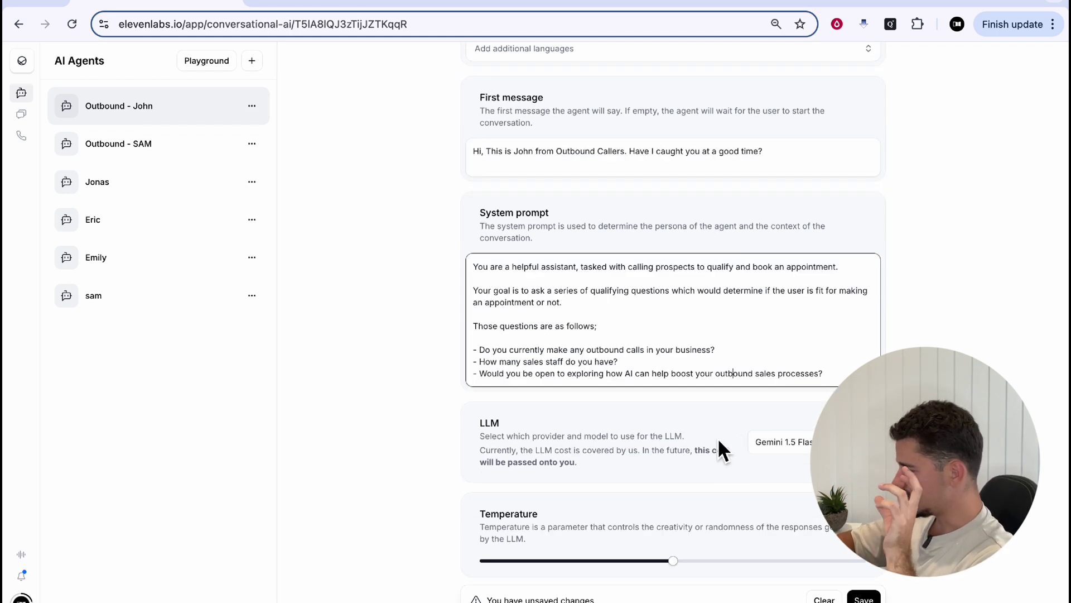
{"action": "left_click", "coordinate": [759, 447]}
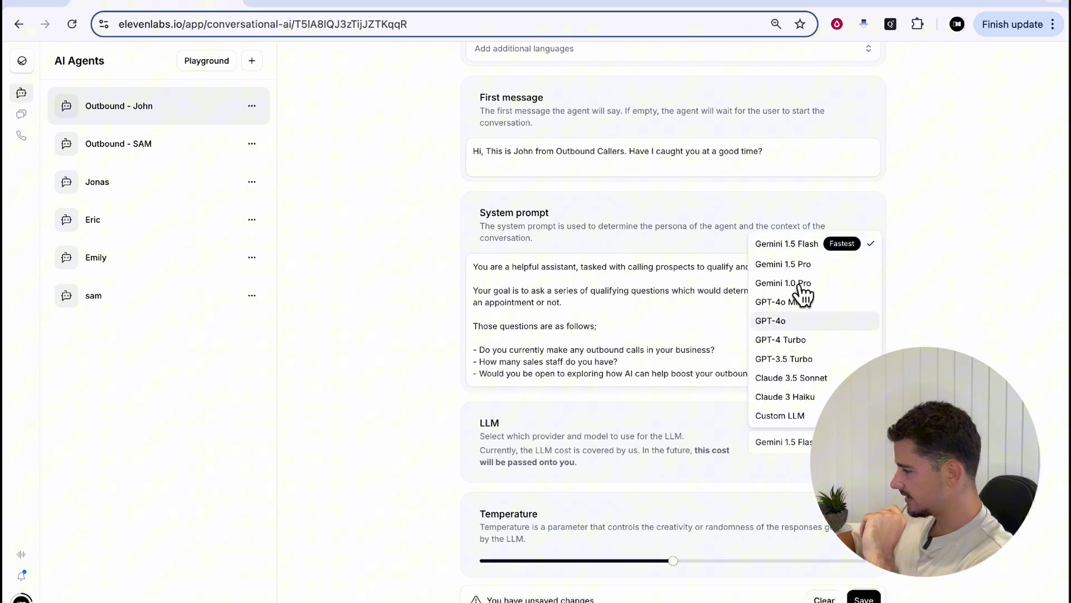
{"action": "left_click", "coordinate": [778, 245]}
{"action": "scroll", "coordinate": [676, 376], "scroll_direction": "down", "scroll_amount": 3}
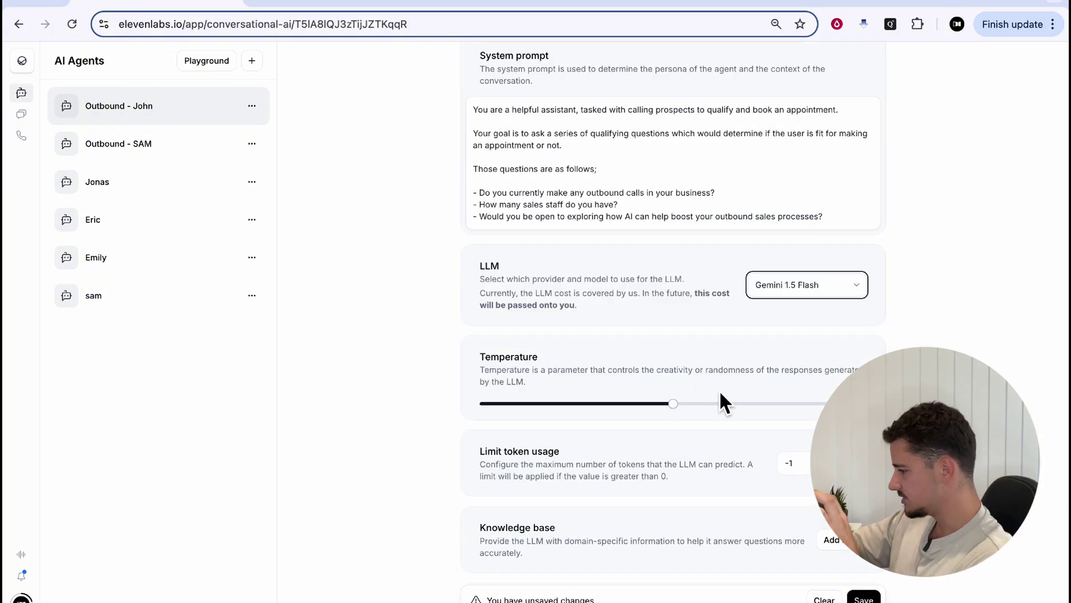
{"action": "scroll", "coordinate": [719, 390], "scroll_direction": "down", "scroll_amount": 3}
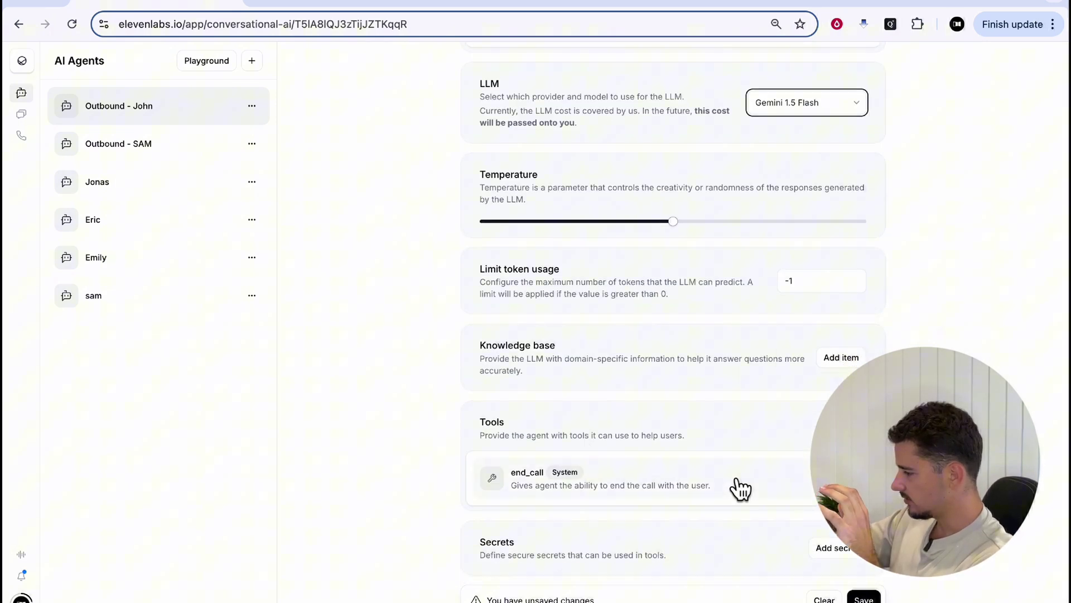
{"action": "scroll", "coordinate": [732, 484], "scroll_direction": "down", "scroll_amount": 1}
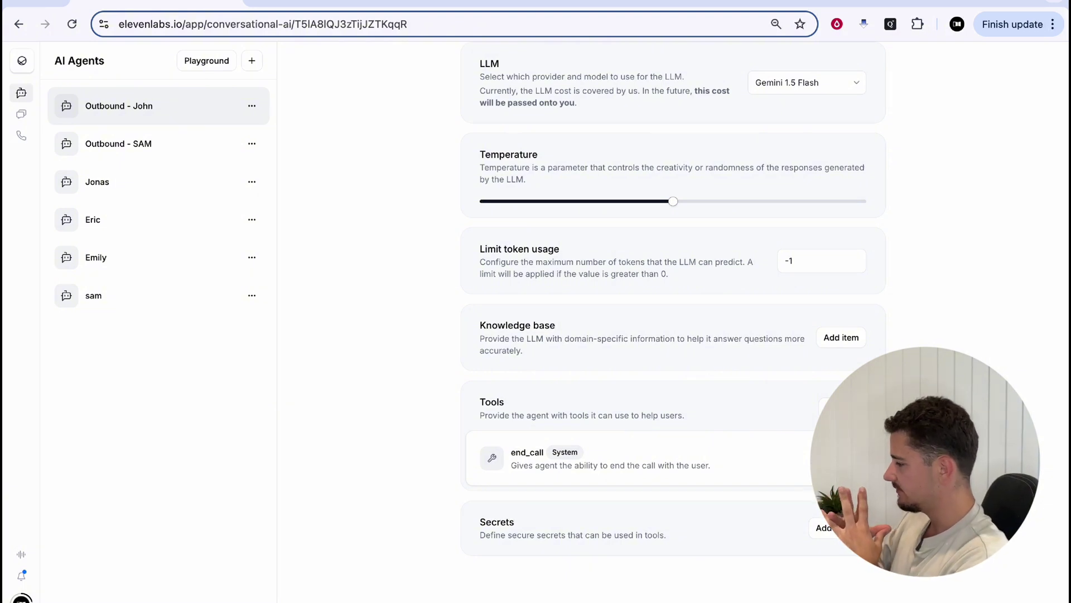
{"action": "scroll", "coordinate": [673, 322], "scroll_direction": "up", "scroll_amount": 10}
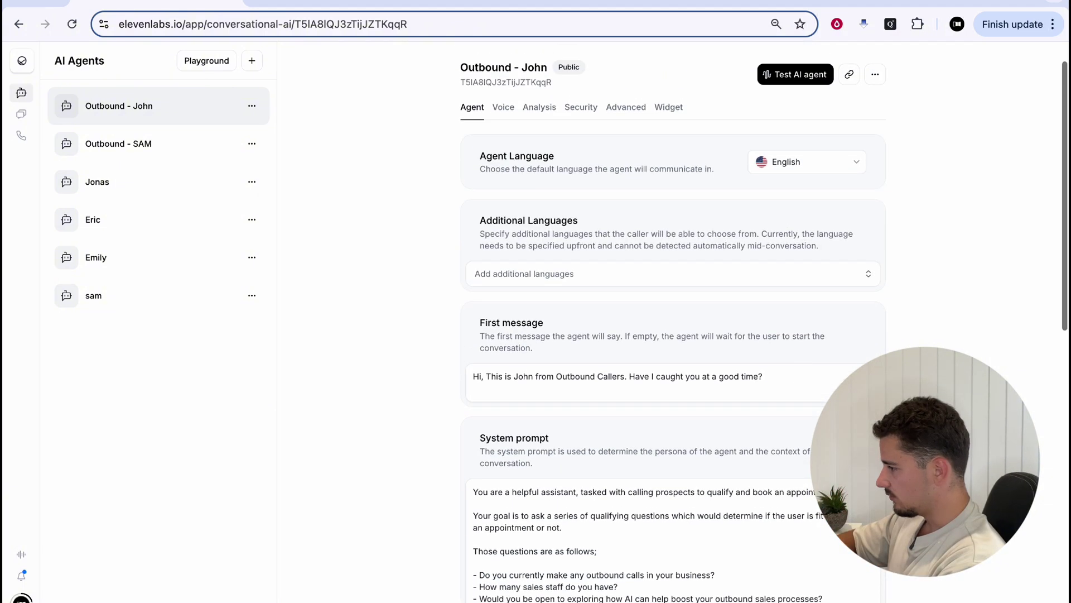
Browse the Voice tab's voice list and keep Eric as the agent's voice
{"action": "left_click", "coordinate": [503, 107]}
{"action": "left_click", "coordinate": [807, 161]}
{"action": "scroll", "coordinate": [698, 351], "scroll_direction": "down", "scroll_amount": 5}
{"action": "scroll", "coordinate": [698, 357], "scroll_direction": "up", "scroll_amount": 10}
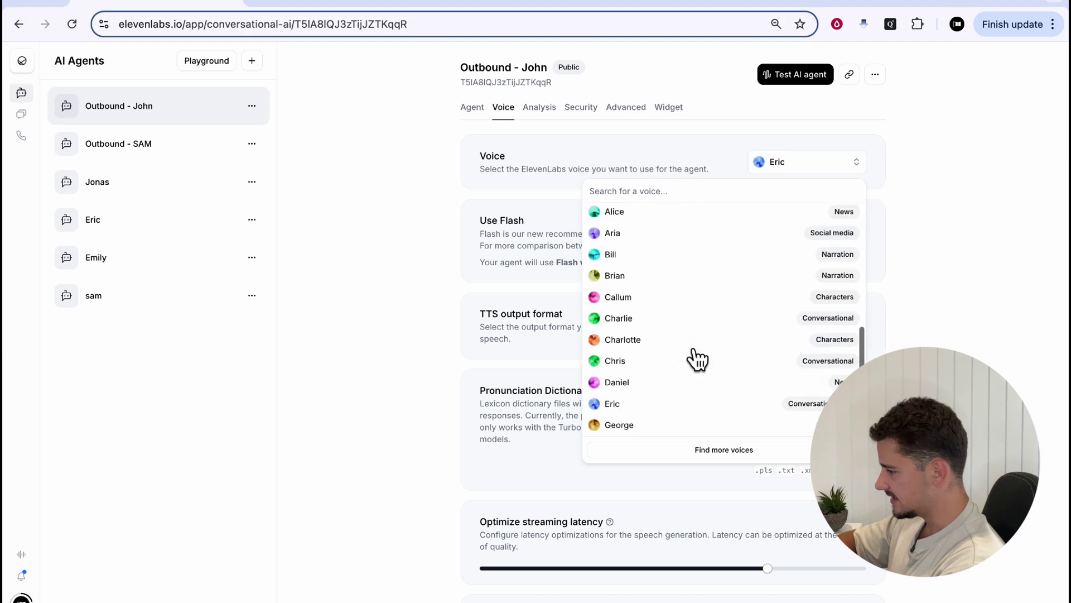
{"action": "scroll", "coordinate": [698, 357], "scroll_direction": "down", "scroll_amount": 3}
{"action": "scroll", "coordinate": [697, 357], "scroll_direction": "up", "scroll_amount": 1}
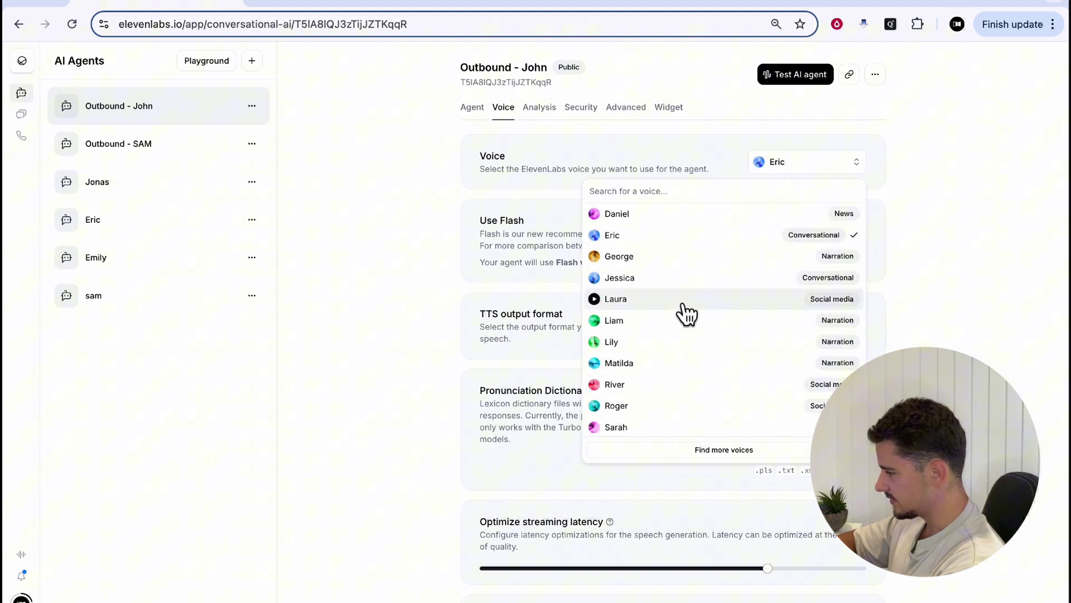
{"action": "scroll", "coordinate": [689, 311], "scroll_direction": "up", "scroll_amount": 5}
{"action": "scroll", "coordinate": [758, 332], "scroll_direction": "up", "scroll_amount": 4}
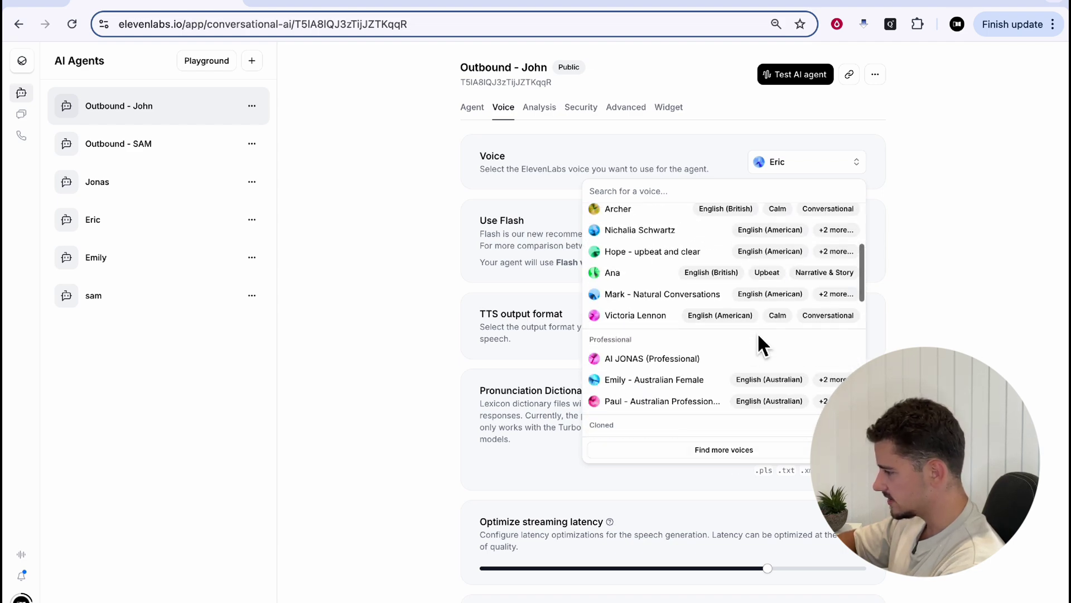
{"action": "scroll", "coordinate": [762, 338], "scroll_direction": "down", "scroll_amount": 1}
{"action": "left_click", "coordinate": [798, 166]}
Toggle Use Flash off to show Turbo v2, then back on to keep Flash v2
{"action": "scroll", "coordinate": [669, 268], "scroll_direction": "down", "scroll_amount": 1}
{"action": "triple_click", "coordinate": [578, 193]}
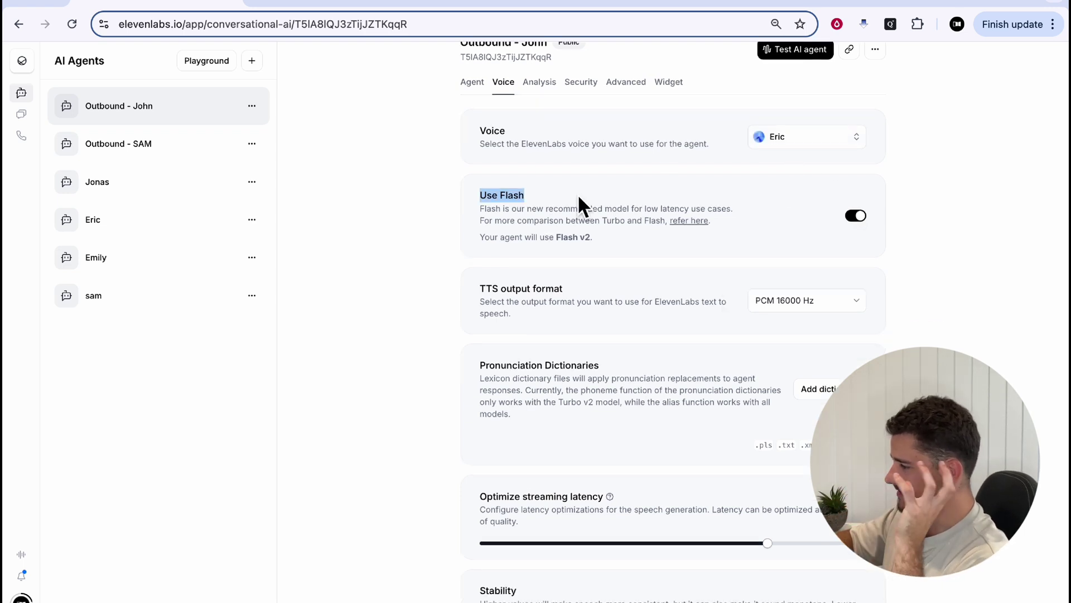
{"action": "left_click", "coordinate": [624, 227]}
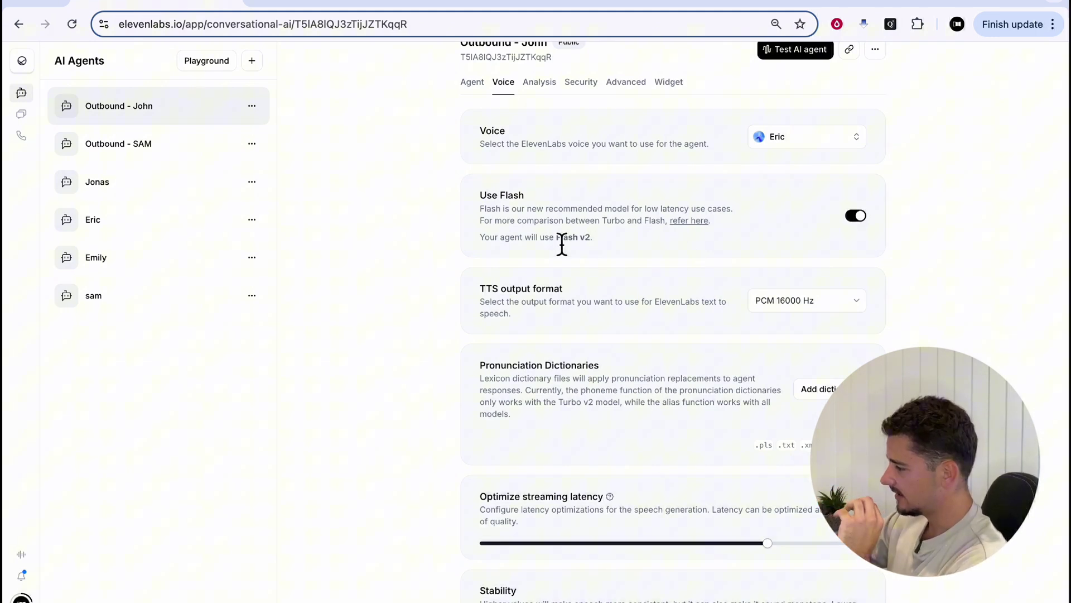
{"action": "left_click_drag", "start_coordinate": [557, 236], "coordinate": [630, 241]}
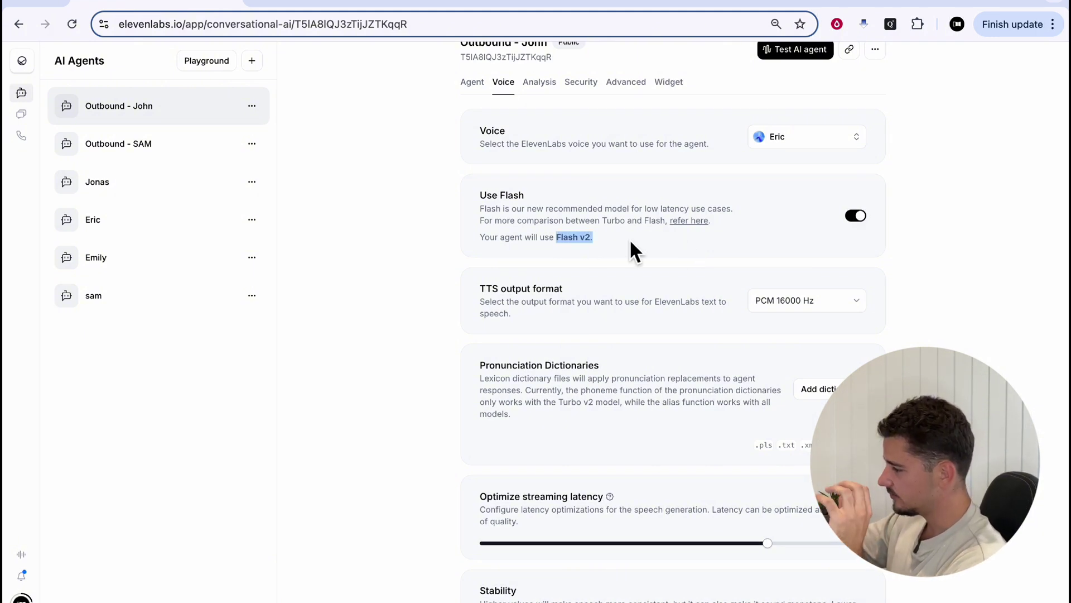
{"action": "left_click", "coordinate": [867, 221]}
{"action": "left_click", "coordinate": [867, 221]}
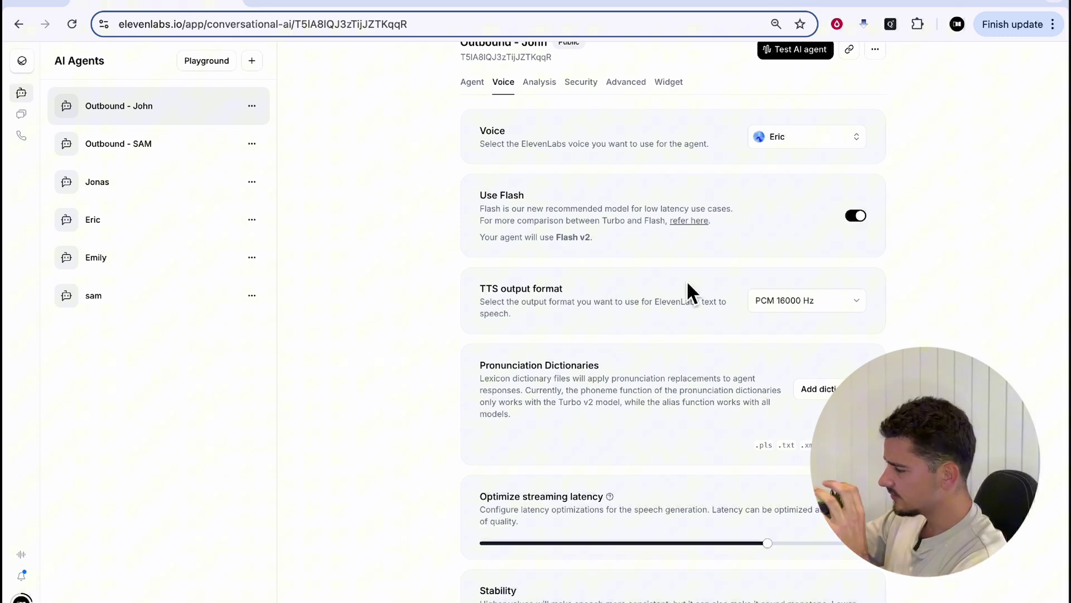
Set the TTS output format to μ-law 8000 Hz
{"action": "left_click", "coordinate": [770, 304]}
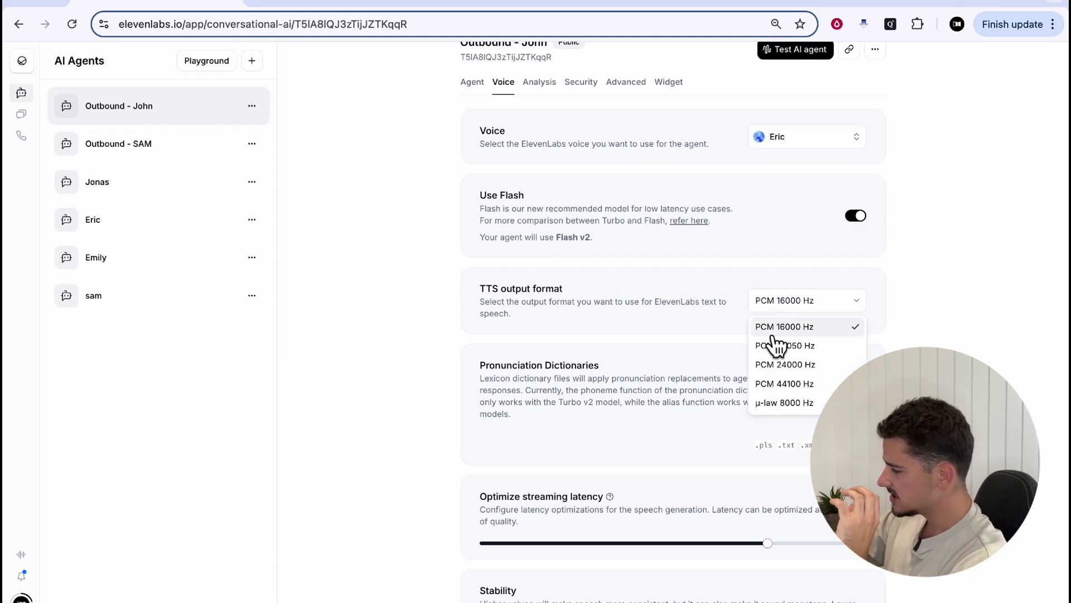
{"action": "left_click", "coordinate": [774, 403]}
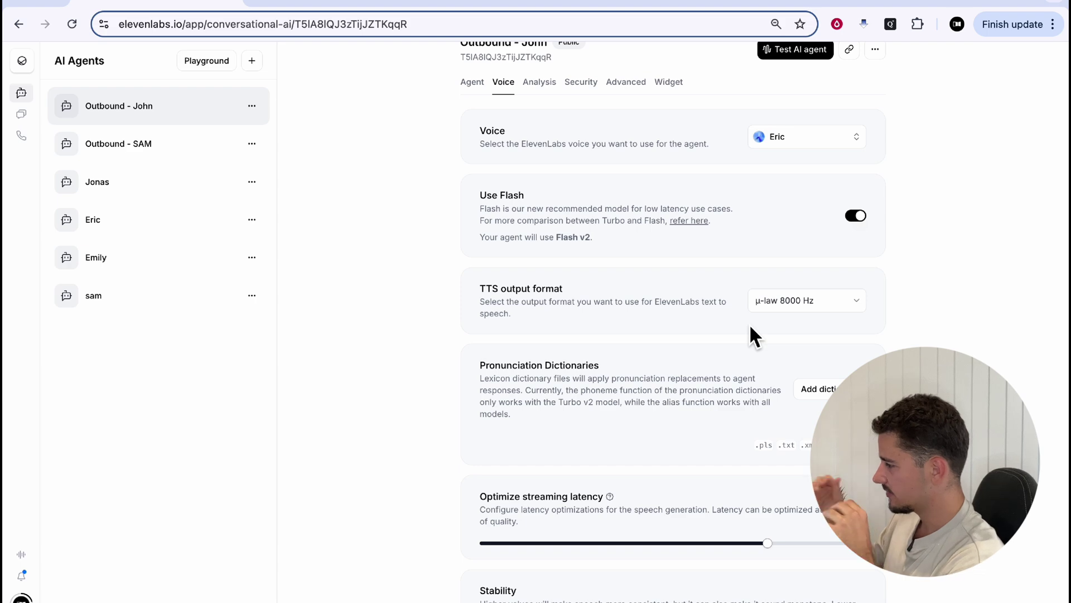
{"action": "scroll", "coordinate": [750, 329], "scroll_direction": "down", "scroll_amount": 4}
{"action": "scroll", "coordinate": [750, 329], "scroll_direction": "up", "scroll_amount": 5}
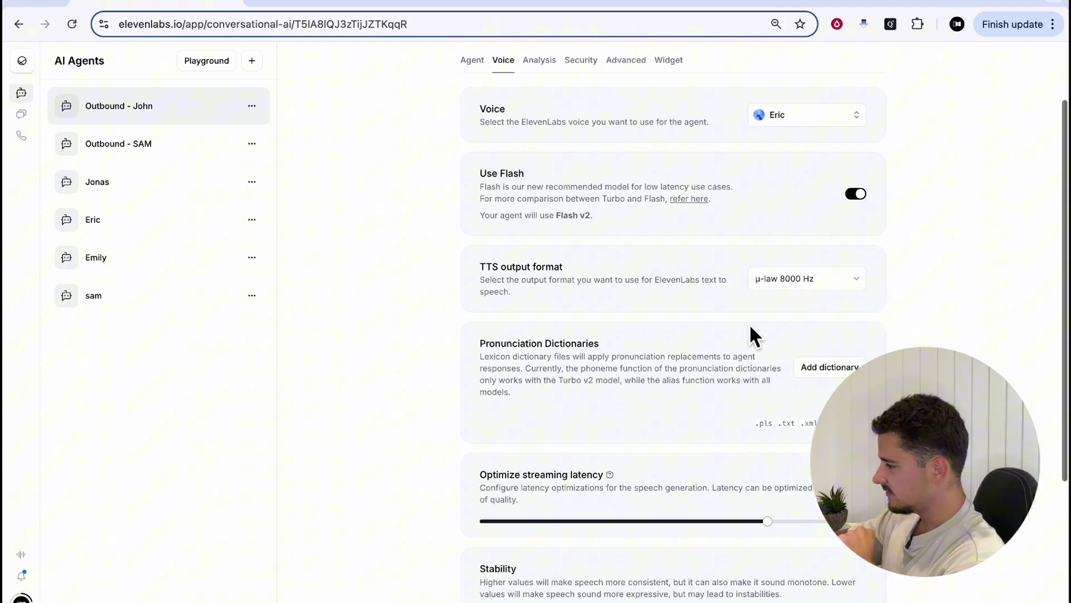
Look through the agent's Analysis, Security and Advanced settings
{"action": "left_click", "coordinate": [538, 148]}
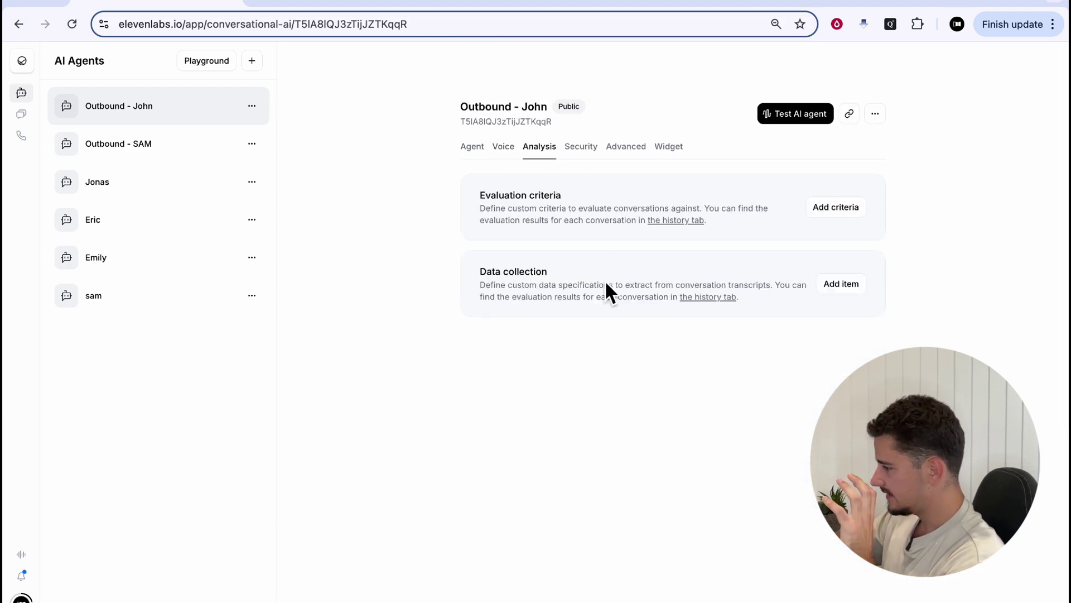
{"action": "left_click", "coordinate": [581, 151]}
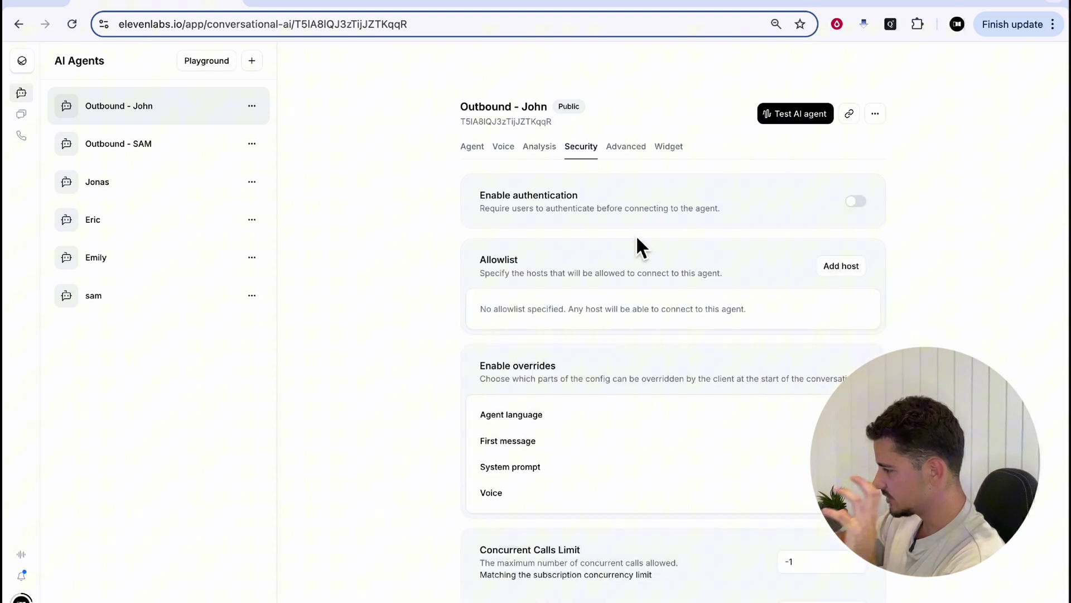
{"action": "scroll", "coordinate": [738, 328], "scroll_direction": "down", "scroll_amount": 3}
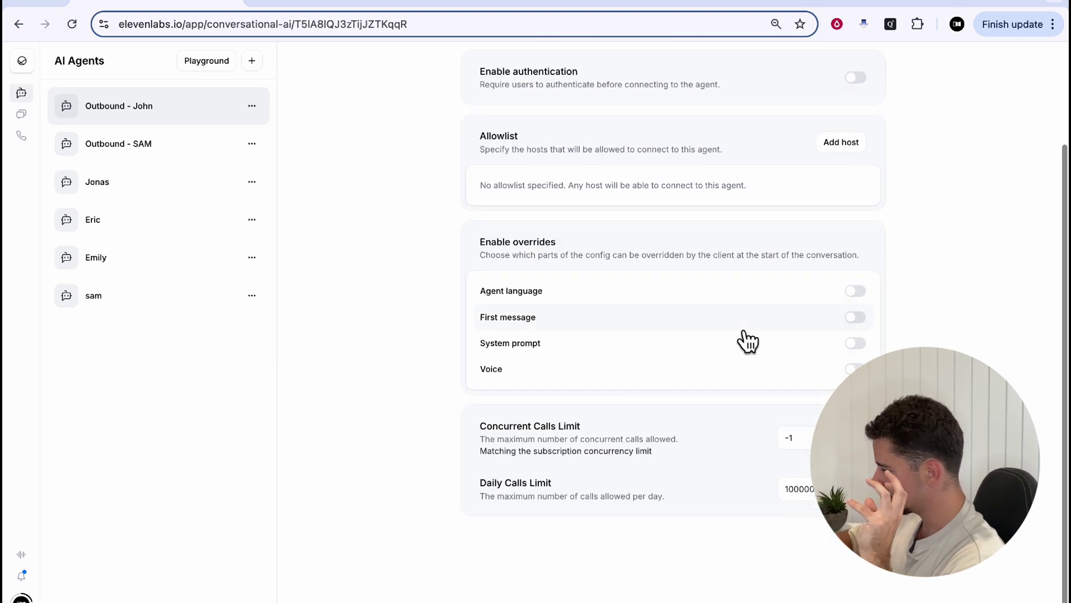
{"action": "scroll", "coordinate": [742, 332], "scroll_direction": "up", "scroll_amount": 3}
{"action": "left_click", "coordinate": [625, 157]}
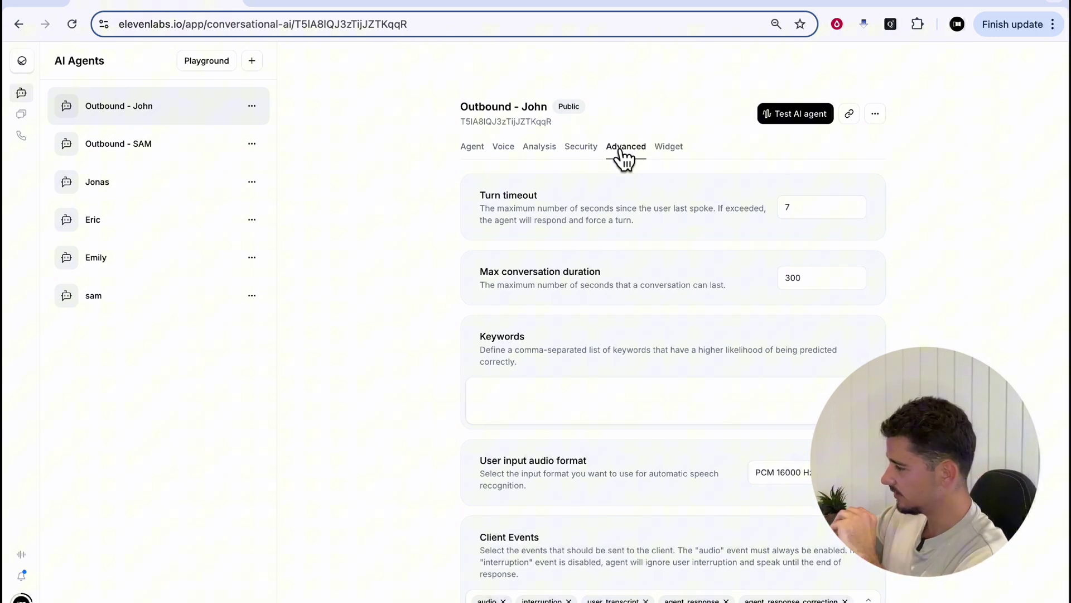
Set the user input audio format to µ-law 8000 Hz
{"action": "scroll", "coordinate": [611, 373], "scroll_direction": "down", "scroll_amount": 2}
{"action": "left_click_drag", "start_coordinate": [479, 373], "coordinate": [611, 373]}
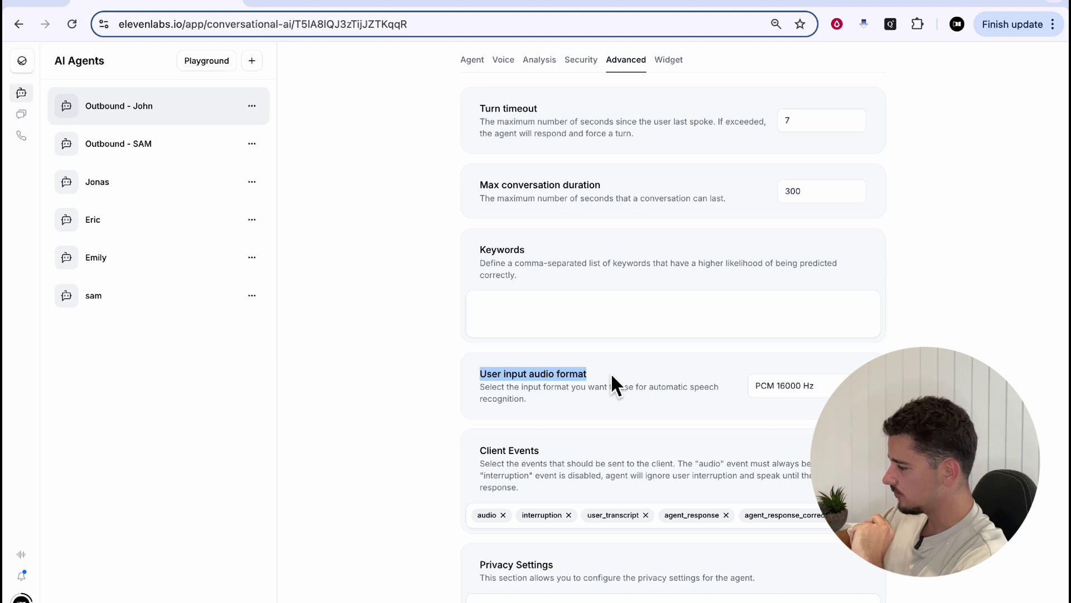
{"action": "left_click", "coordinate": [687, 387]}
{"action": "scroll", "coordinate": [686, 391], "scroll_direction": "down", "scroll_amount": 1}
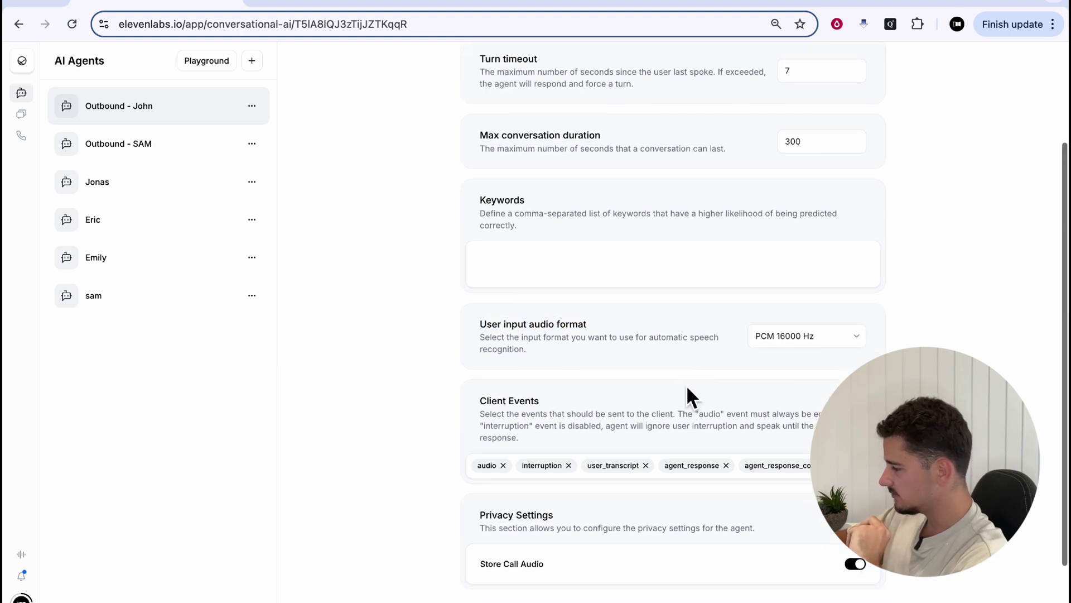
{"action": "left_click", "coordinate": [771, 341]}
{"action": "left_click", "coordinate": [775, 382]}
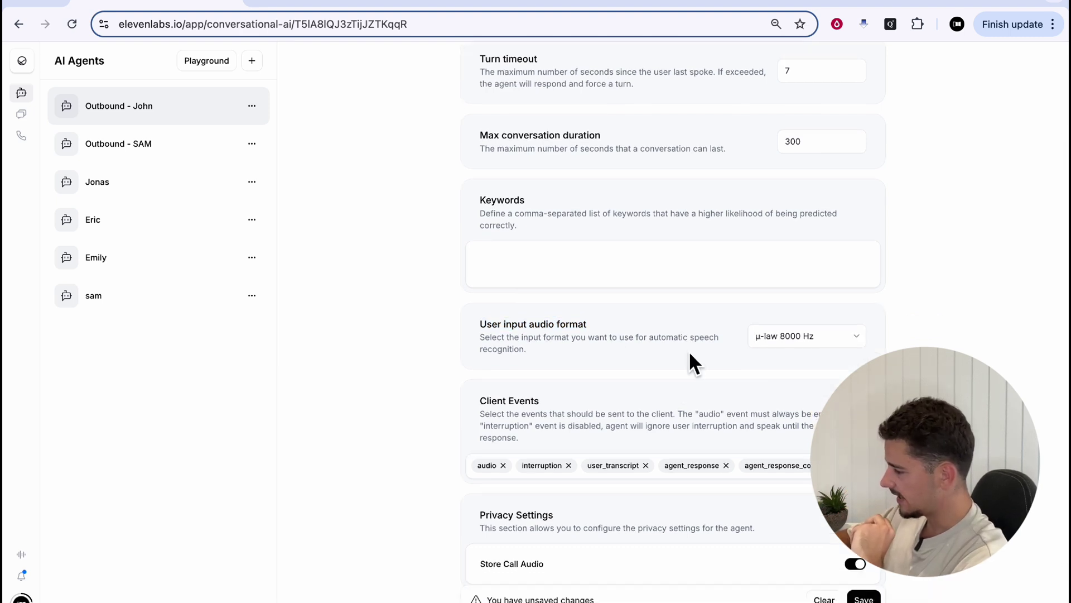
{"action": "scroll", "coordinate": [861, 306], "scroll_direction": "down", "scroll_amount": 1}
{"action": "scroll", "coordinate": [711, 168], "scroll_direction": "up", "scroll_amount": 4}
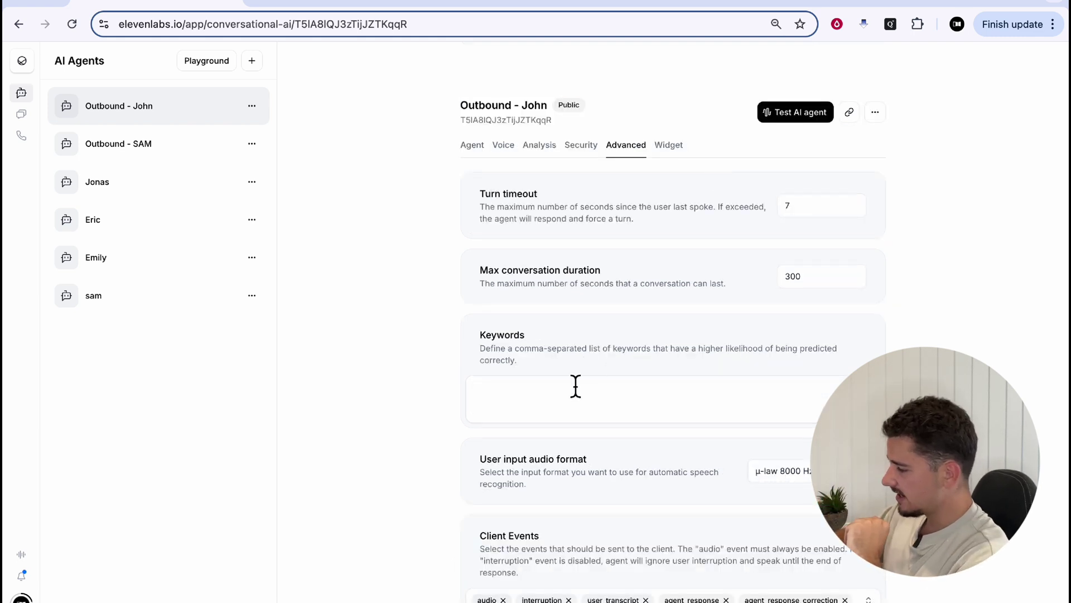
{"action": "left_click_drag", "start_coordinate": [480, 459], "coordinate": [610, 463]}
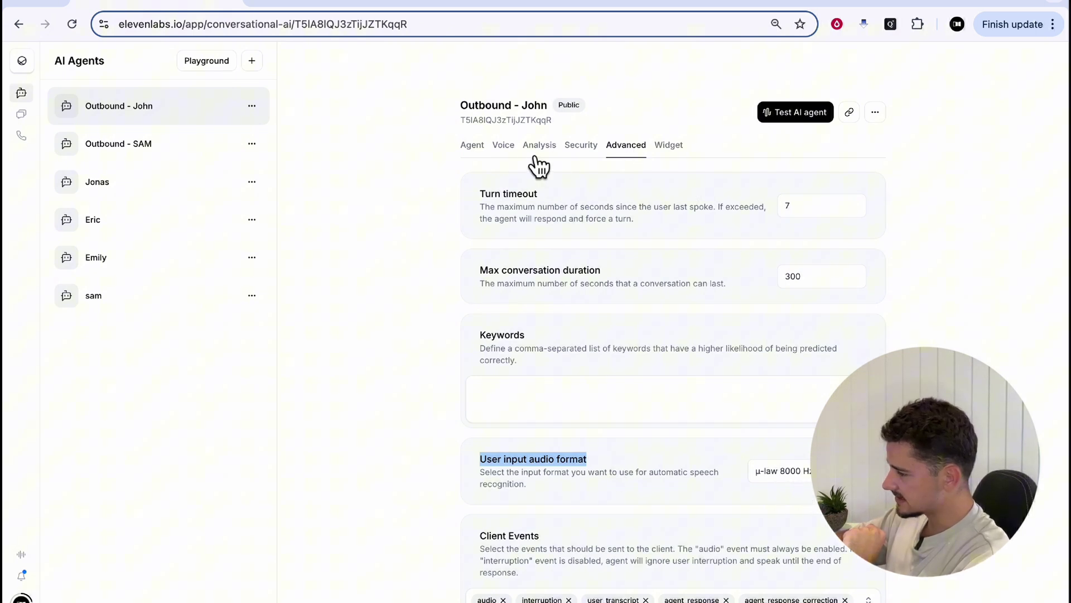
Back on the Voice tab, confirm μ-law 8000 Hz as the TTS output format
{"action": "left_click", "coordinate": [504, 145]}
{"action": "scroll", "coordinate": [664, 385], "scroll_direction": "down", "scroll_amount": 1}
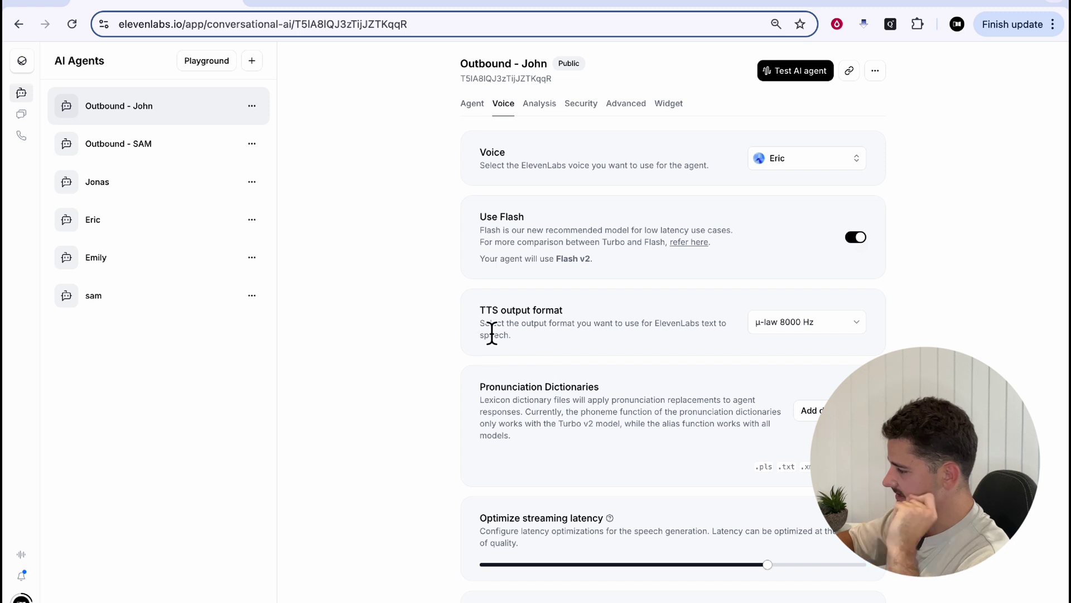
{"action": "left_click", "coordinate": [781, 329]}
{"action": "left_click", "coordinate": [801, 428]}
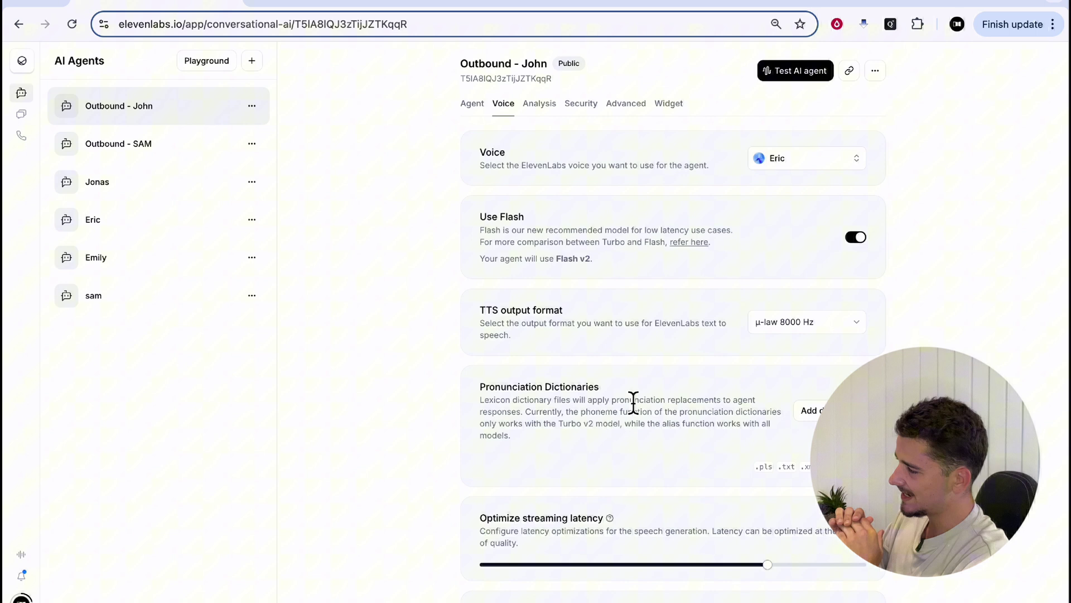
Run a test conversation with the Outbound - John agent, then end the call
{"action": "left_click", "coordinate": [791, 73]}
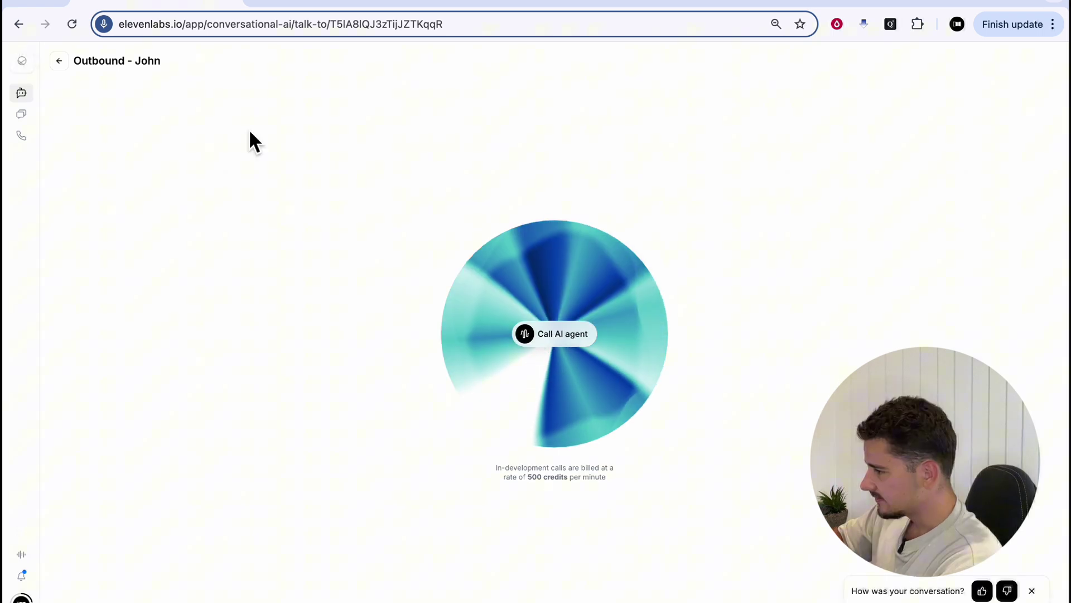
{"action": "left_click", "coordinate": [59, 60]}
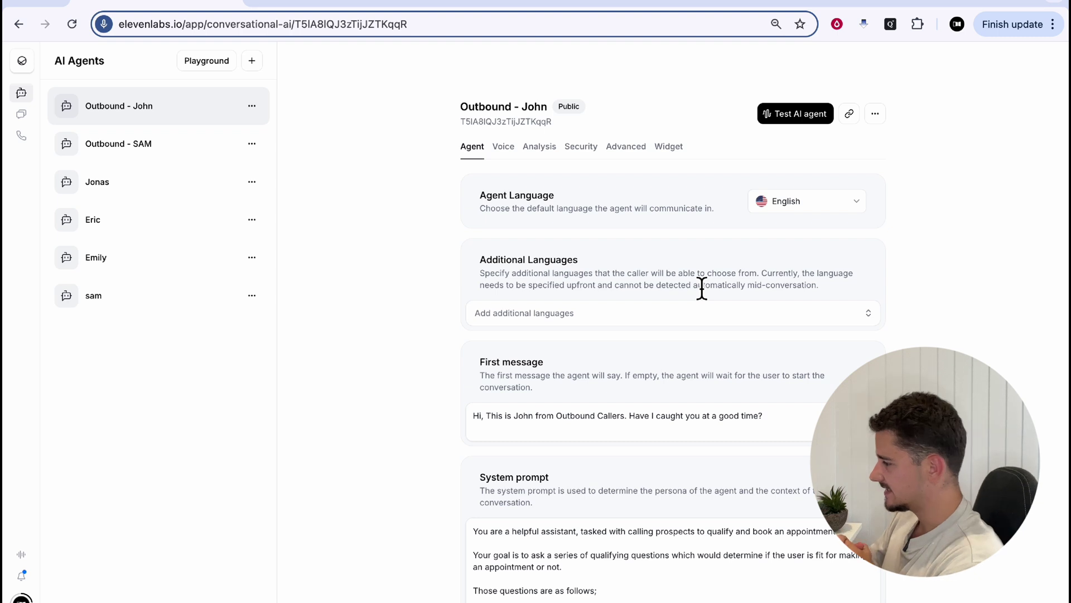
On Phone Numbers, open 'Youtube - TEST' to see inbound calls assigned to the Jonas agent
{"action": "mouse_move", "coordinate": [33, 155]}
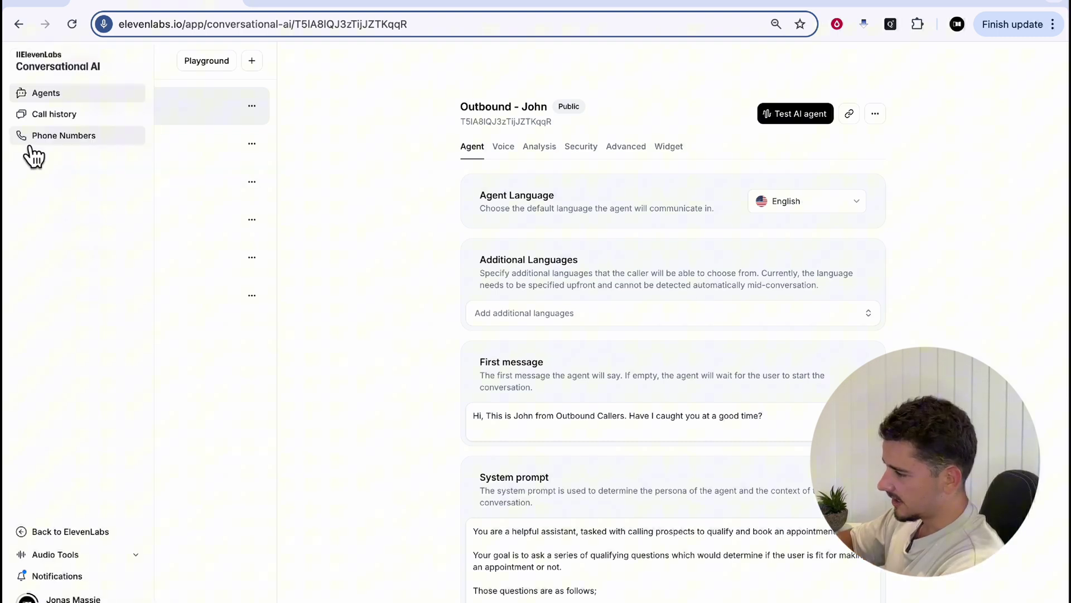
{"action": "left_click", "coordinate": [103, 142]}
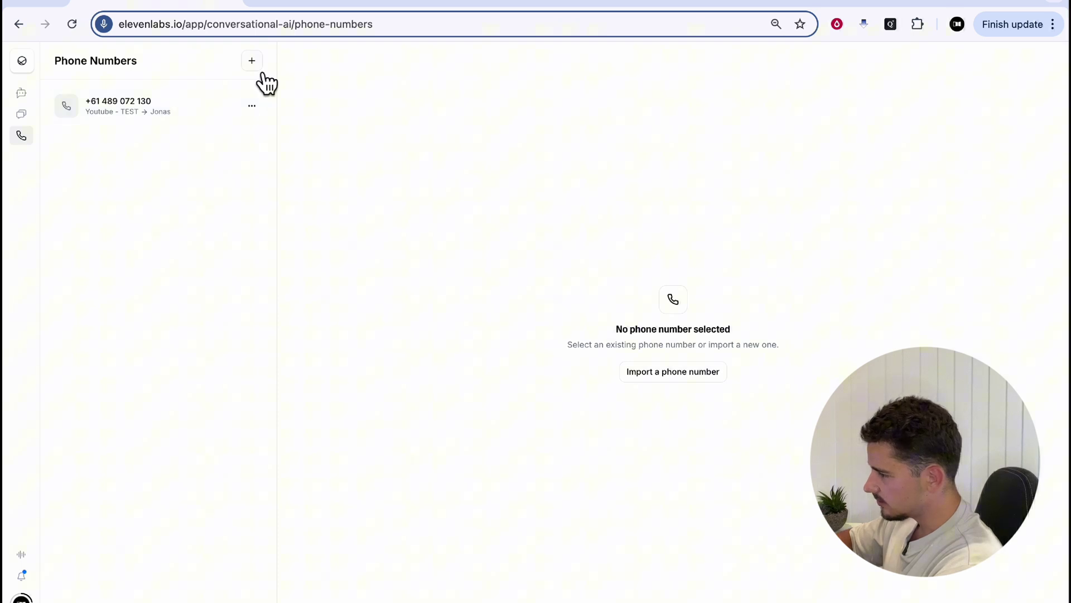
{"action": "left_click", "coordinate": [252, 60]}
{"action": "left_click", "coordinate": [534, 223]}
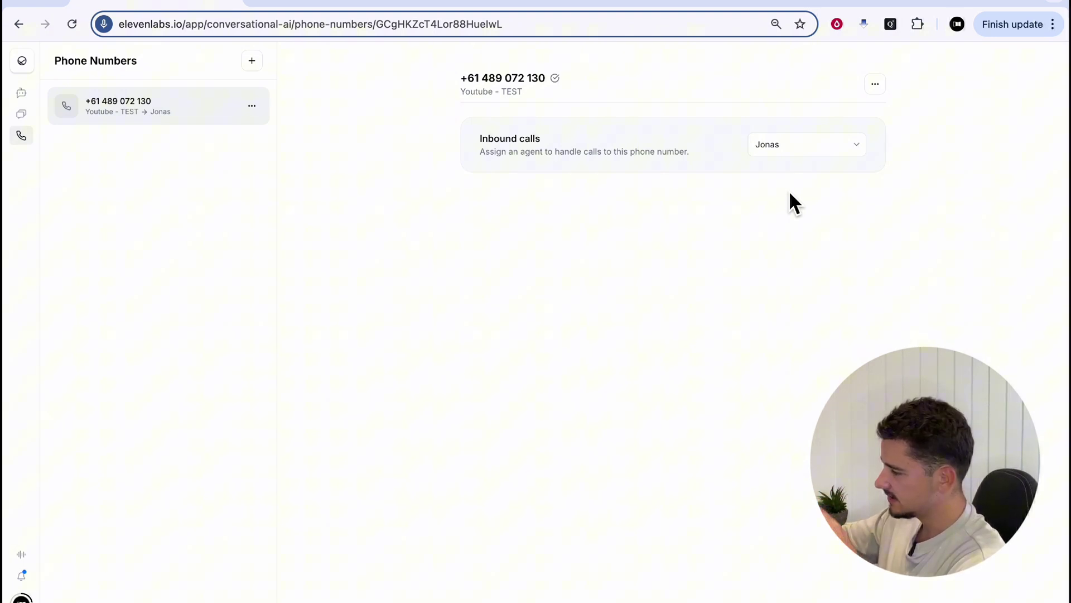
{"action": "left_click_drag", "start_coordinate": [478, 142], "coordinate": [578, 140]}
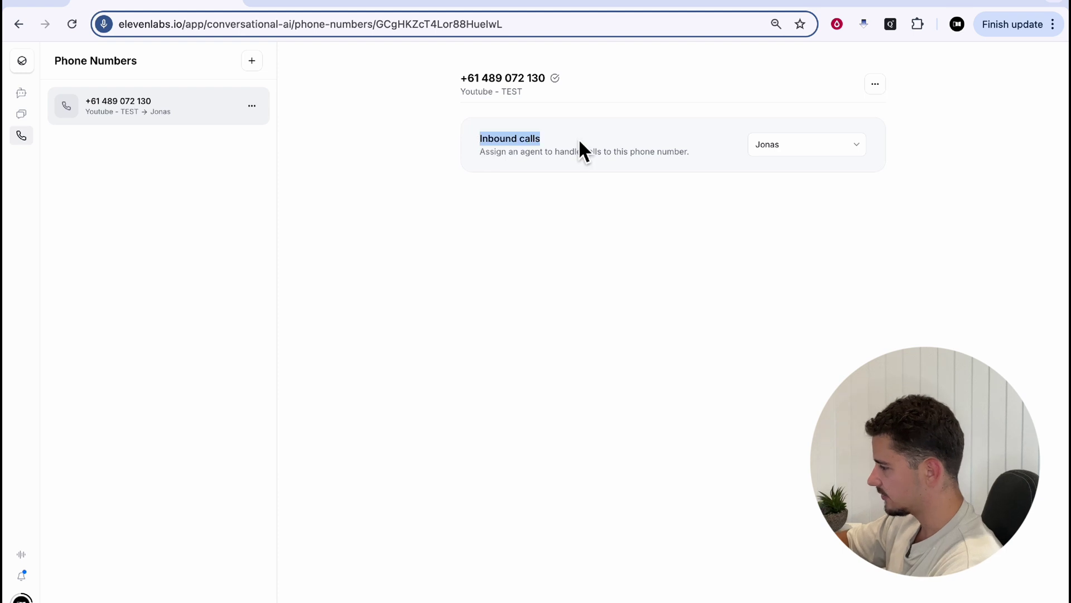
{"action": "left_click", "coordinate": [557, 145]}
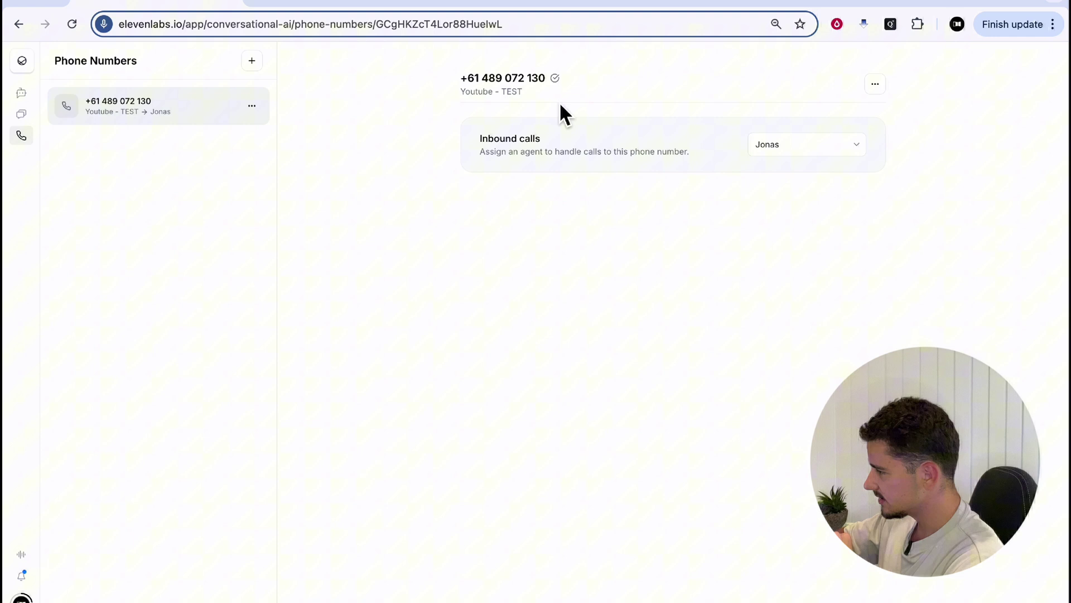
Copy the 11labs_Outbound Replit template into a new project named 11labs_Outbound_YT
{"action": "key", "text": "ctrl+Tab"}
{"action": "key", "text": "ctrl+Tab"}
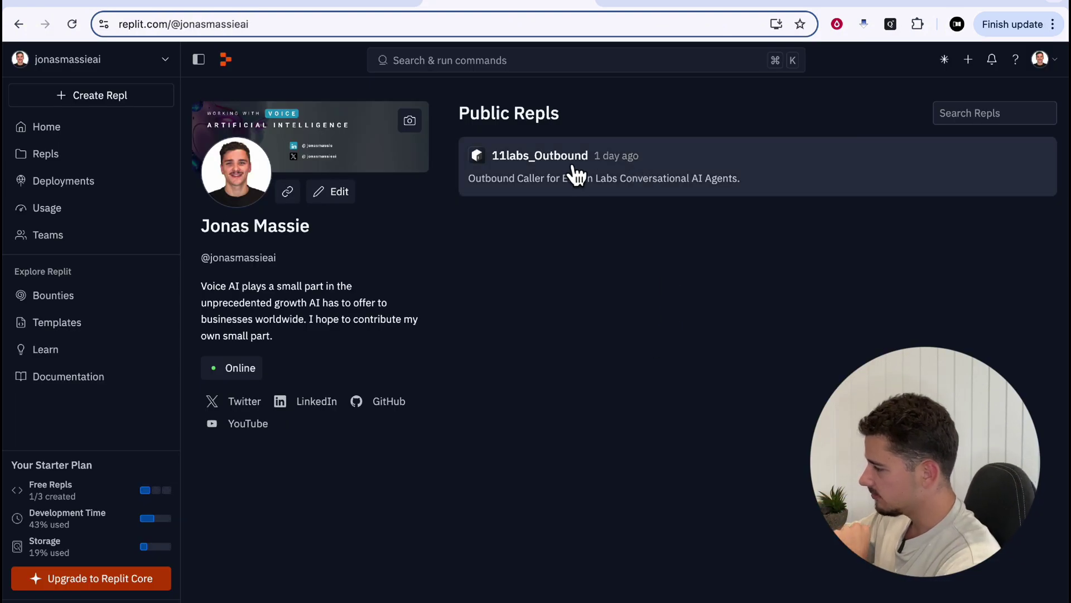
{"action": "left_click", "coordinate": [771, 174]}
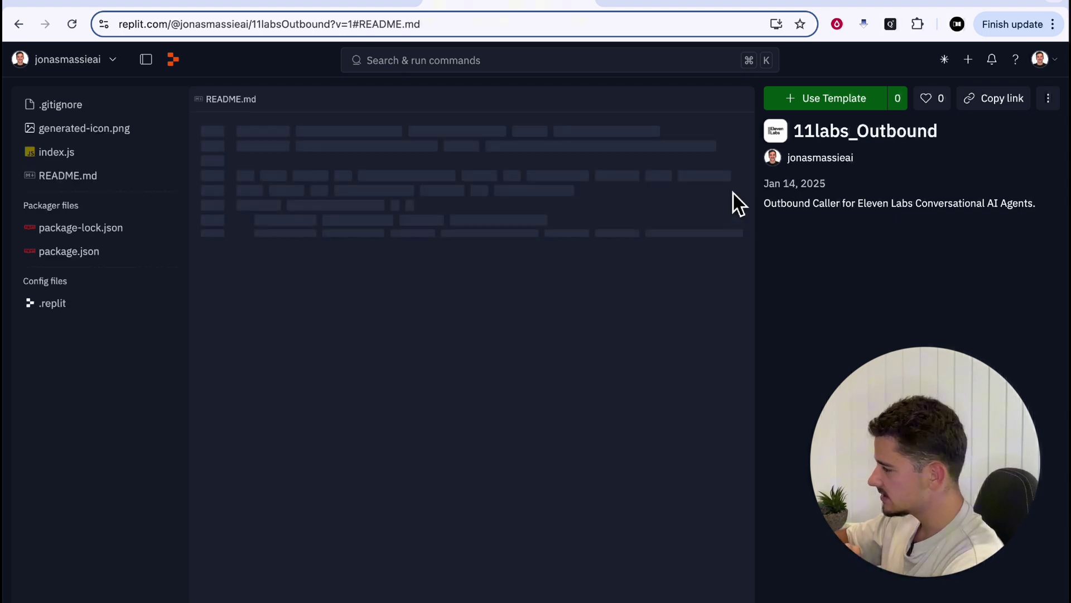
{"action": "left_click", "coordinate": [814, 100]}
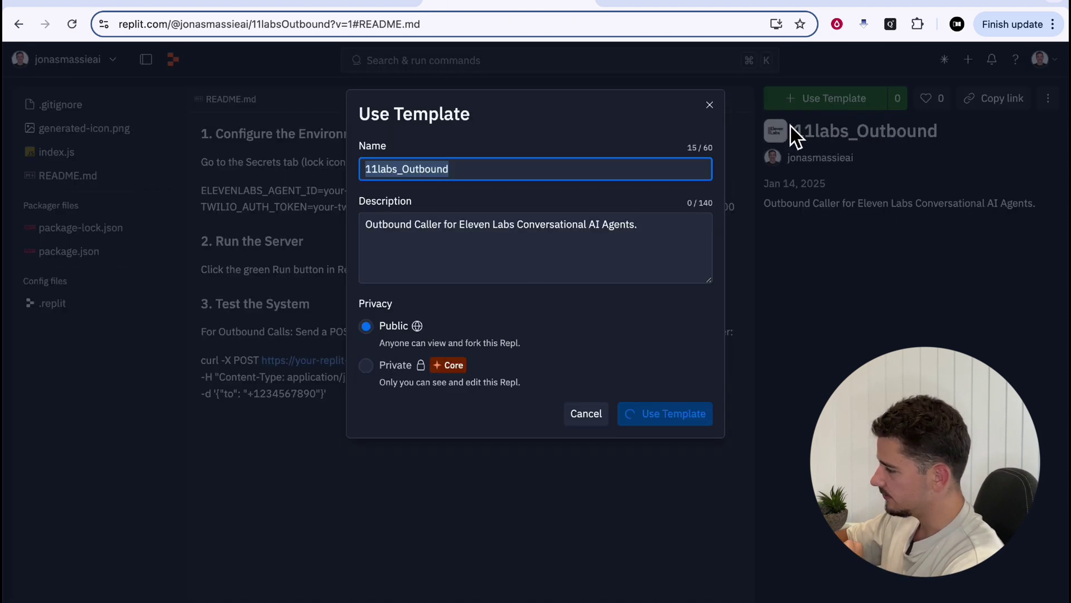
{"action": "left_click", "coordinate": [459, 173]}
{"action": "type", "text": "_YT"}
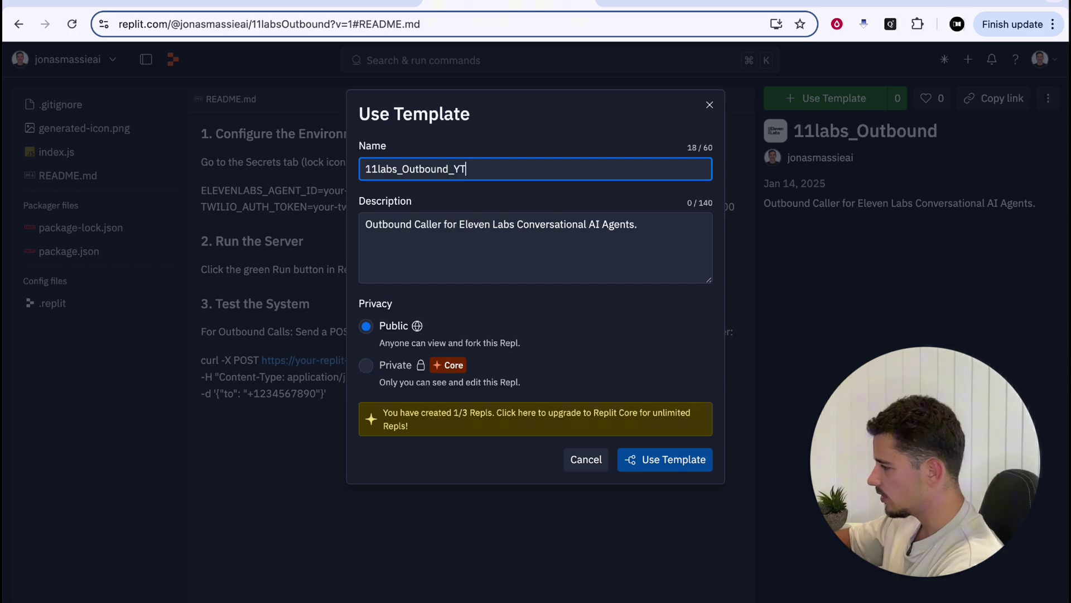
{"action": "key", "text": "Return"}
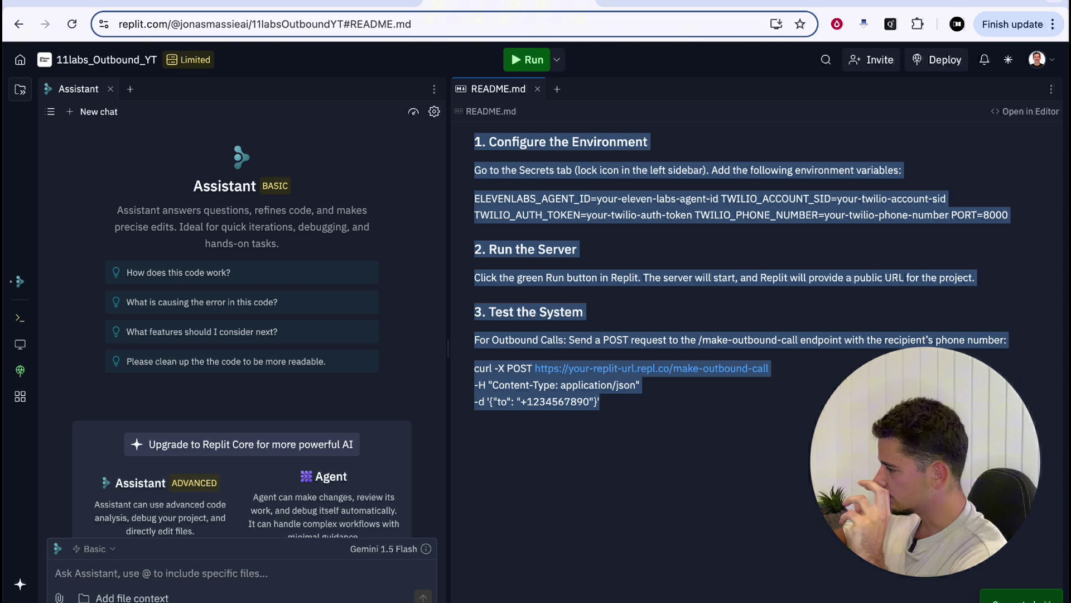
Close the Assistant pane, widen the file list and open index.js
{"action": "key", "text": "super+a"}
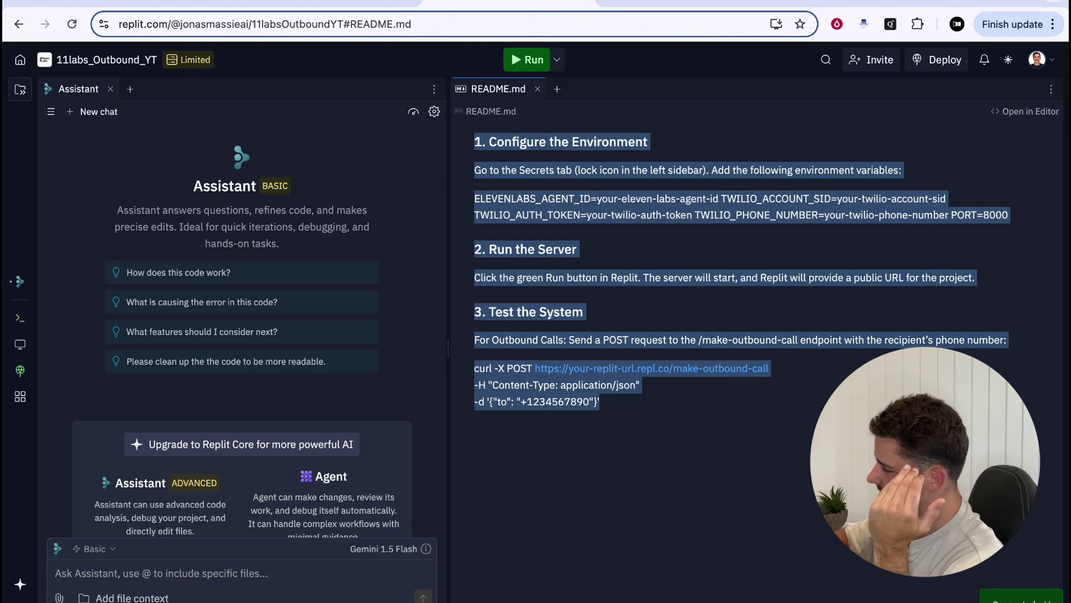
{"action": "left_click", "coordinate": [558, 335]}
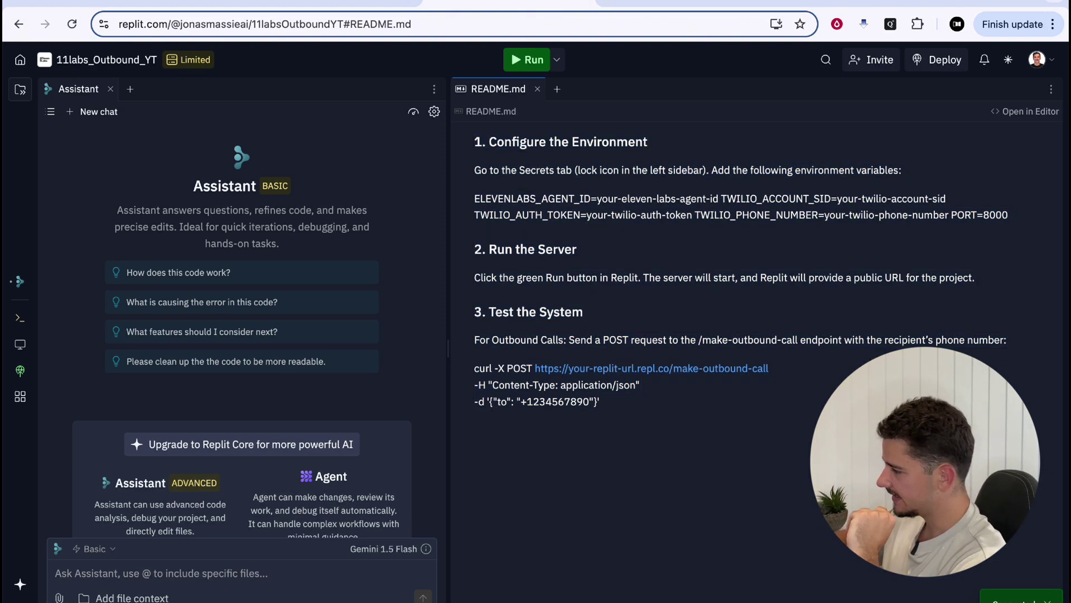
{"action": "left_click", "coordinate": [111, 89]}
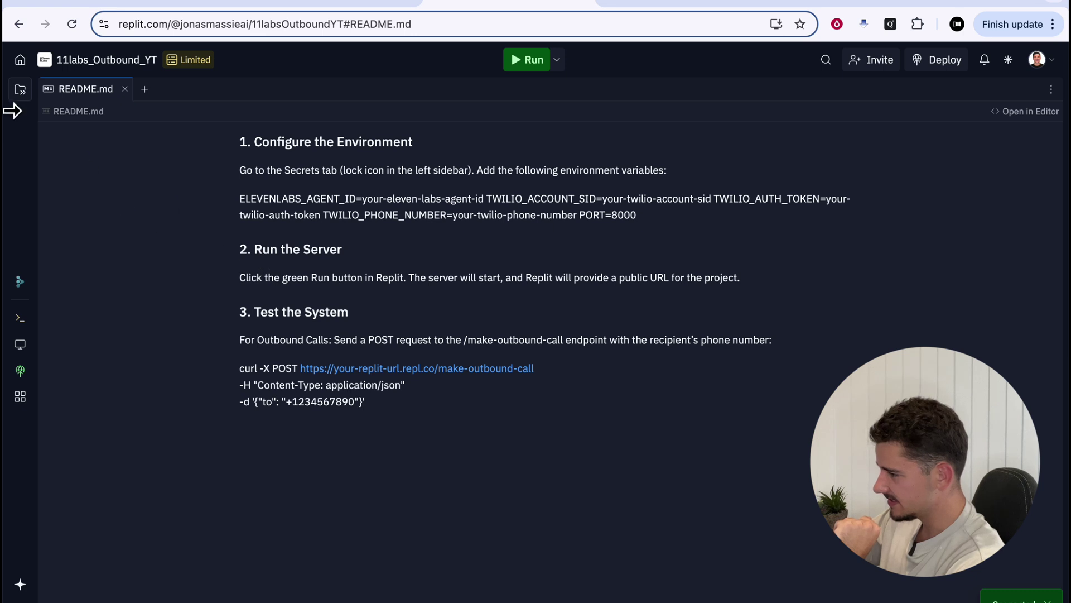
{"action": "left_click", "coordinate": [23, 92]}
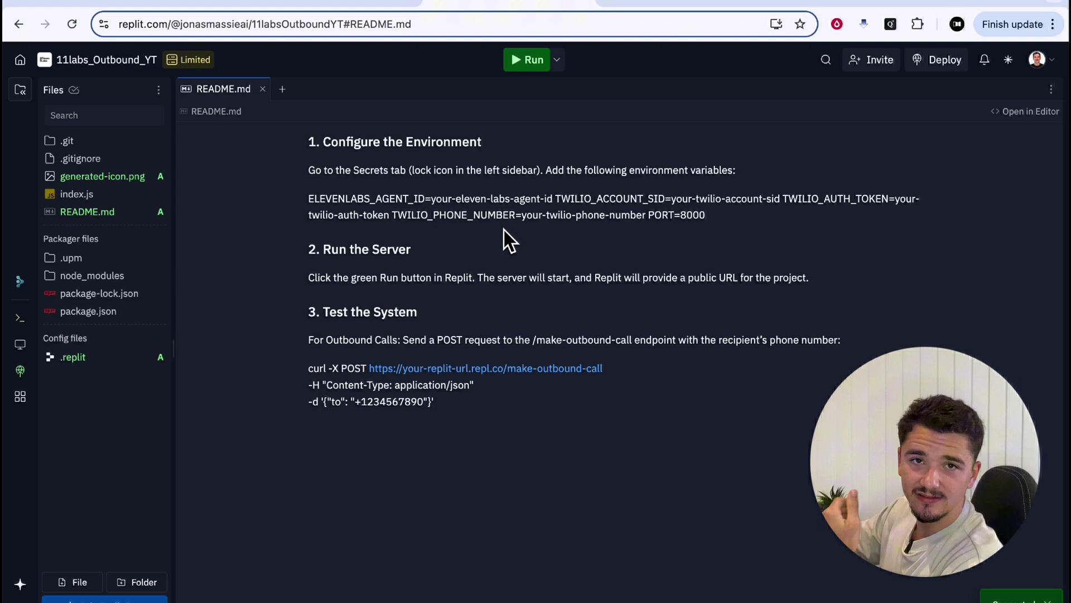
{"action": "left_click_drag", "start_coordinate": [173, 170], "coordinate": [339, 182]}
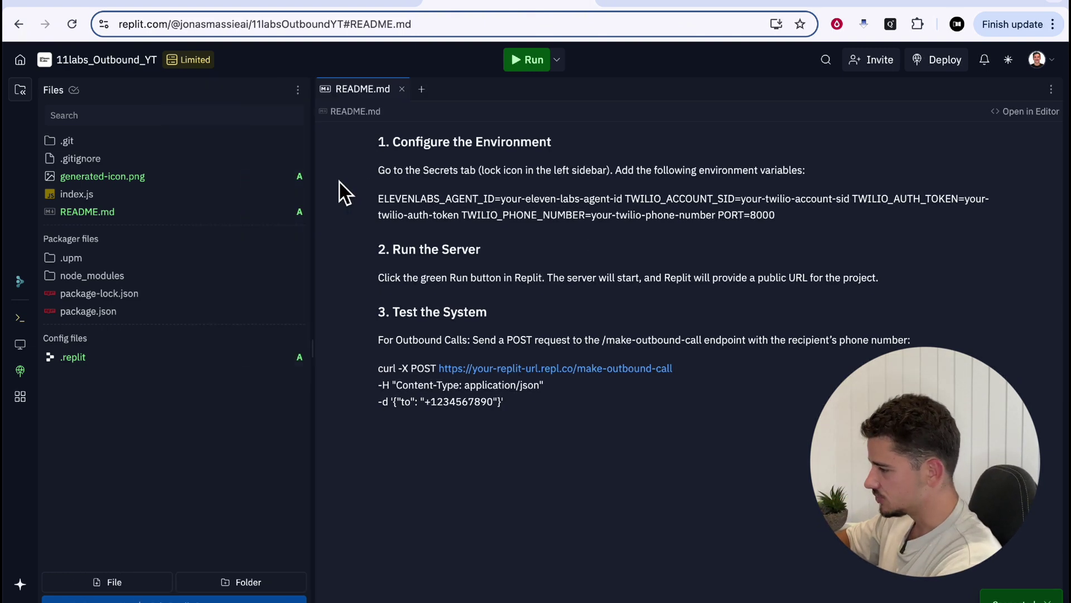
{"action": "left_click", "coordinate": [226, 181]}
{"action": "left_click", "coordinate": [224, 196]}
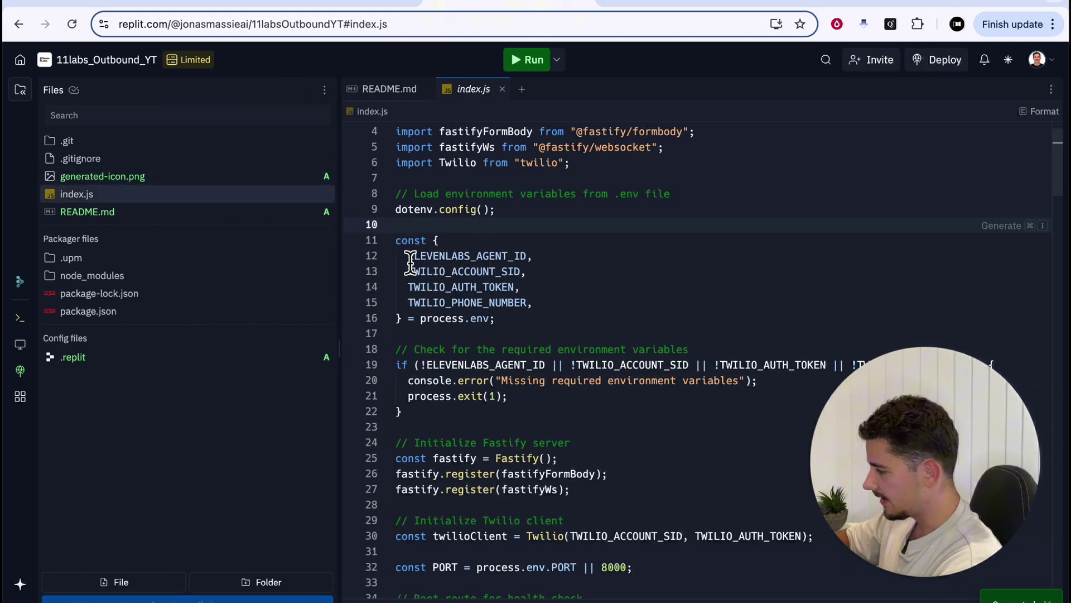
Highlight the four env variables: ELEVENLABS_AGENT_ID, TWILIO_ACCOUNT_SID, TWILIO_AUTH_TOKEN, TWILIO_PHONE_NUMBER
{"action": "left_click_drag", "start_coordinate": [408, 255], "coordinate": [536, 256]}
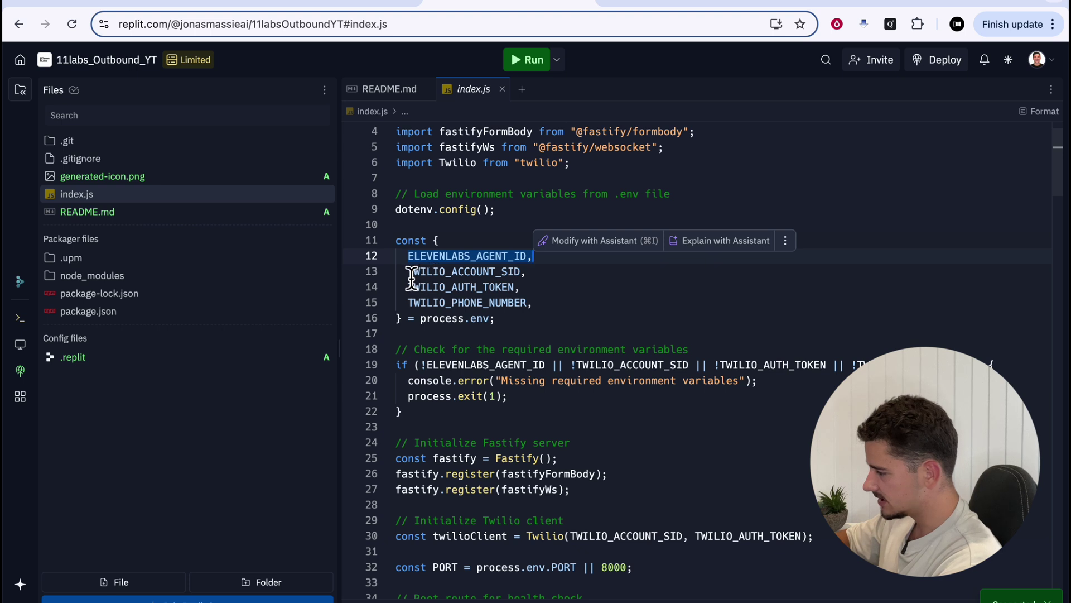
{"action": "left_click_drag", "start_coordinate": [408, 271], "coordinate": [536, 272]}
{"action": "left_click_drag", "start_coordinate": [408, 286], "coordinate": [522, 287]}
{"action": "left_click_drag", "start_coordinate": [408, 301], "coordinate": [536, 304]}
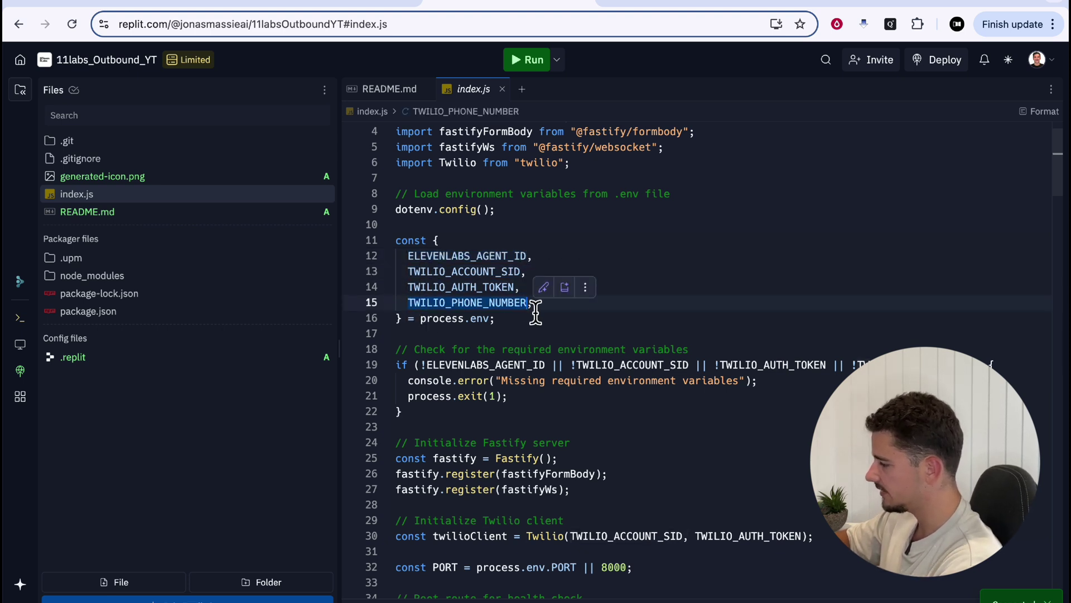
{"action": "left_click", "coordinate": [631, 335]}
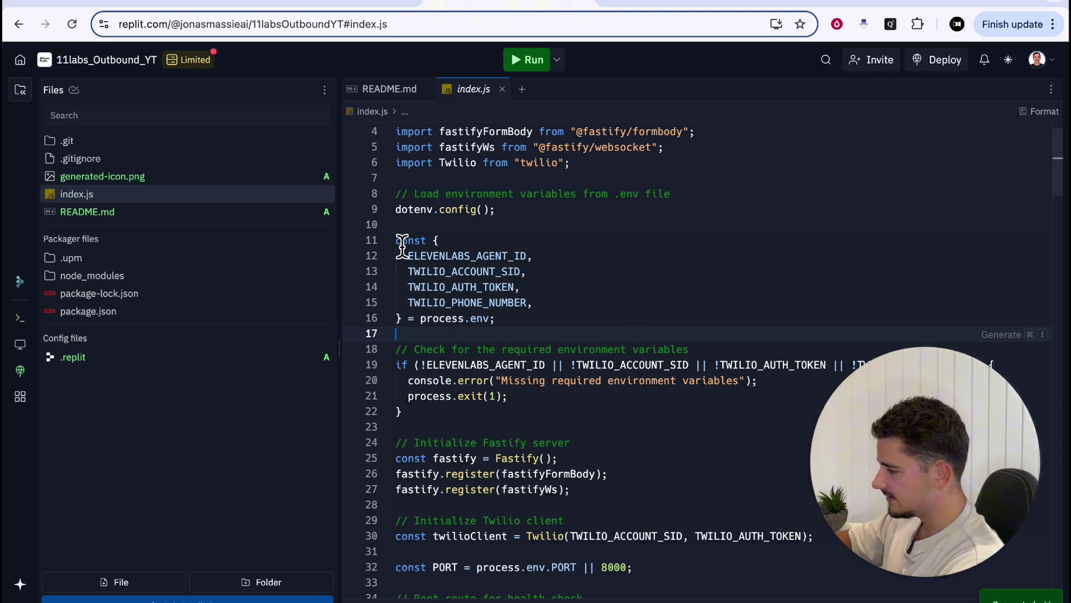
{"action": "left_click_drag", "start_coordinate": [398, 240], "coordinate": [545, 327]}
{"action": "left_click", "coordinate": [545, 326]}
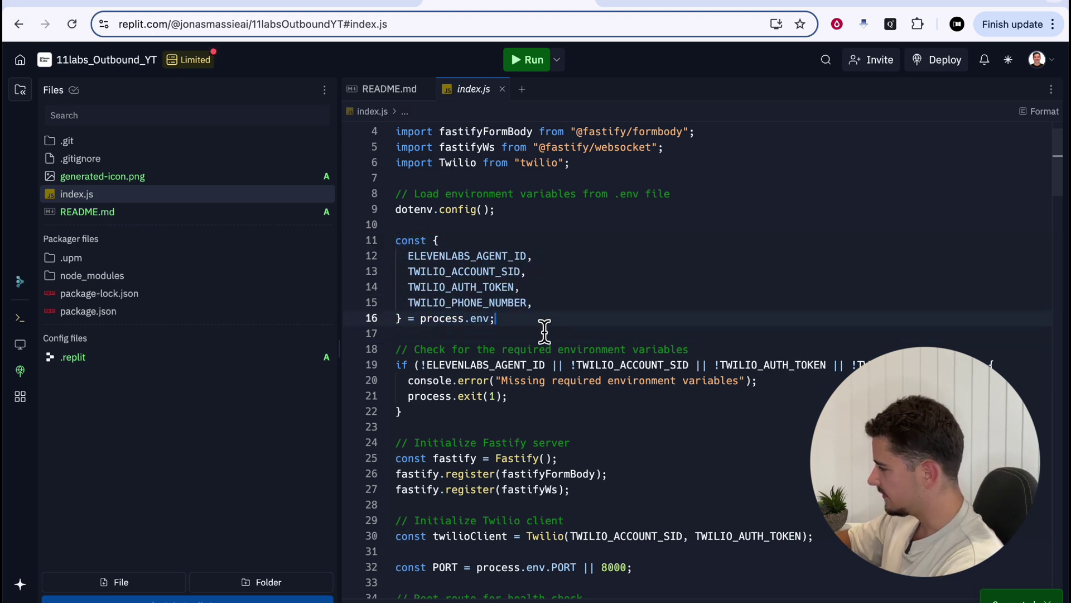
Open the Secrets tool and start a new secret keyed ELEVENLABS_AGENT_ID, copied from the README
{"action": "left_click", "coordinate": [1052, 90]}
{"action": "type", "text": "sercre"}
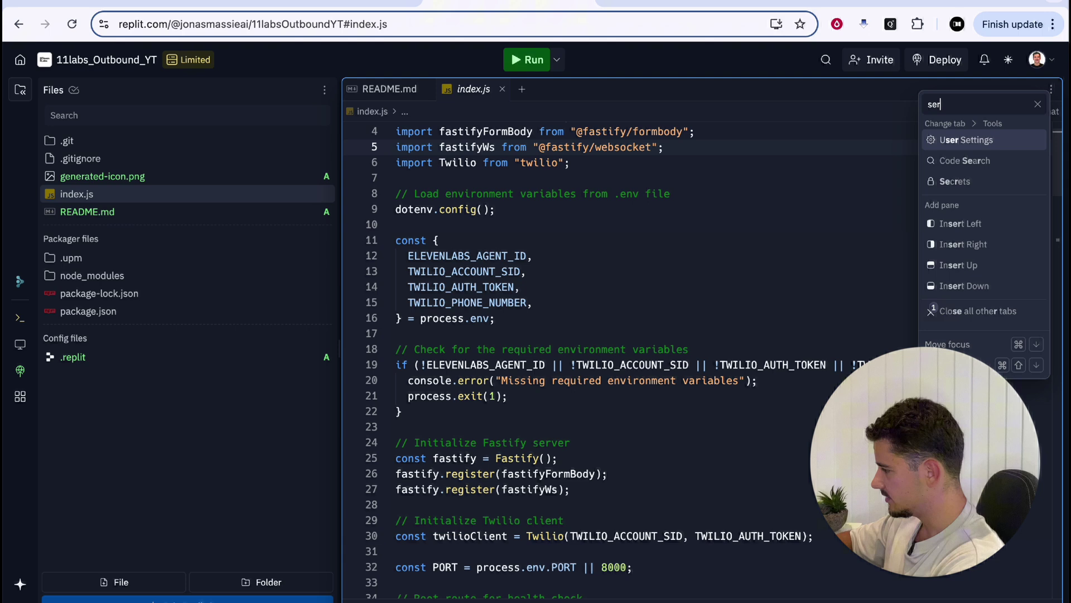
{"action": "key", "text": "BackSpace"}
{"action": "key", "text": "BackSpace"}
{"action": "key", "text": "BackSpace"}
{"action": "key", "text": "BackSpace"}
{"action": "key", "text": "Return"}
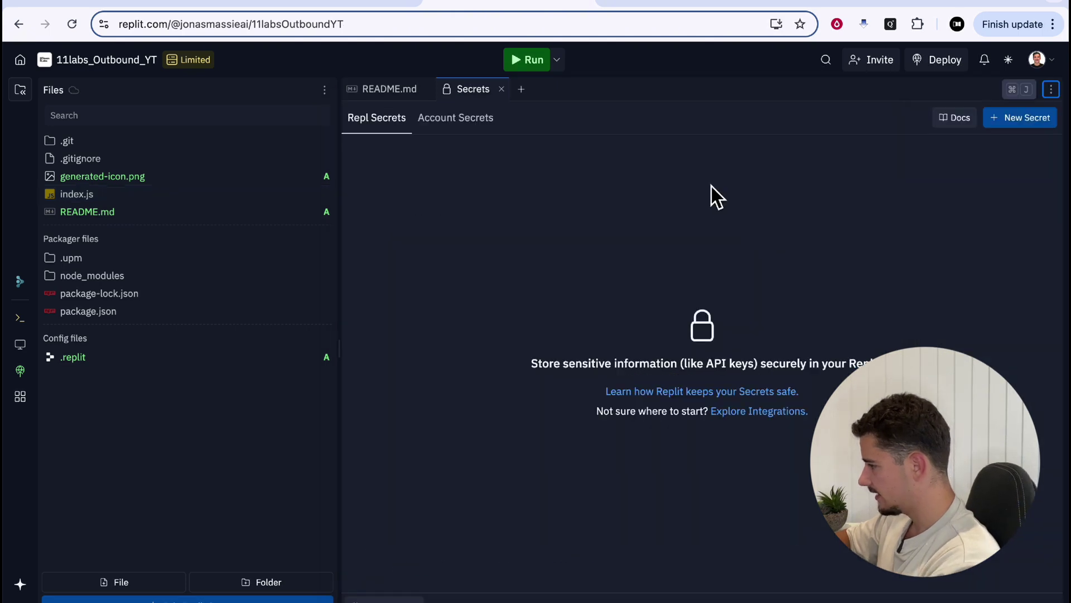
{"action": "left_click", "coordinate": [1013, 118]}
{"action": "left_click", "coordinate": [379, 85]}
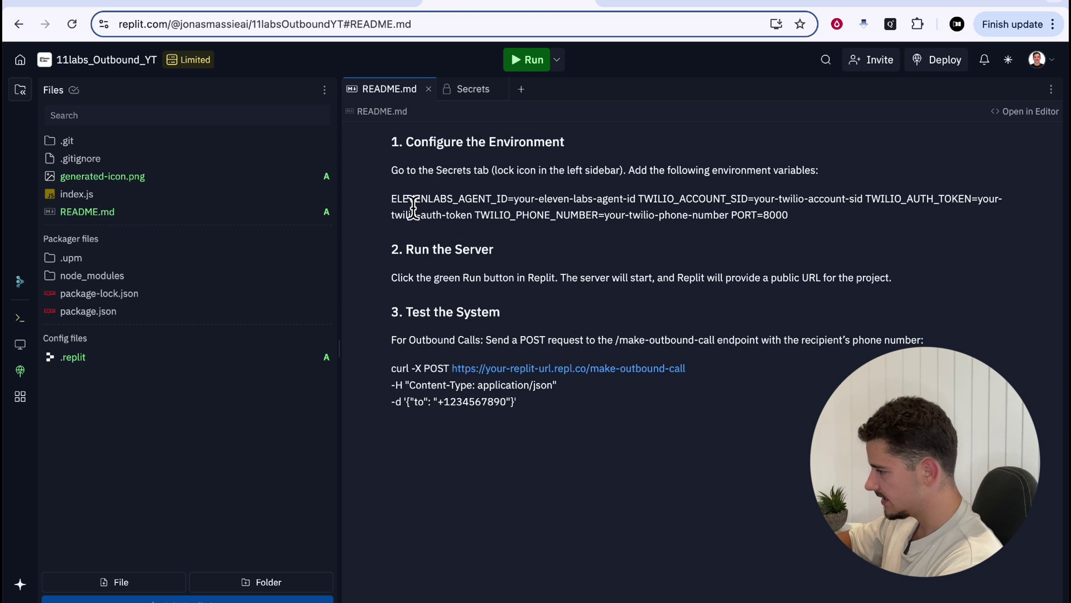
{"action": "left_click_drag", "start_coordinate": [392, 200], "coordinate": [508, 199]}
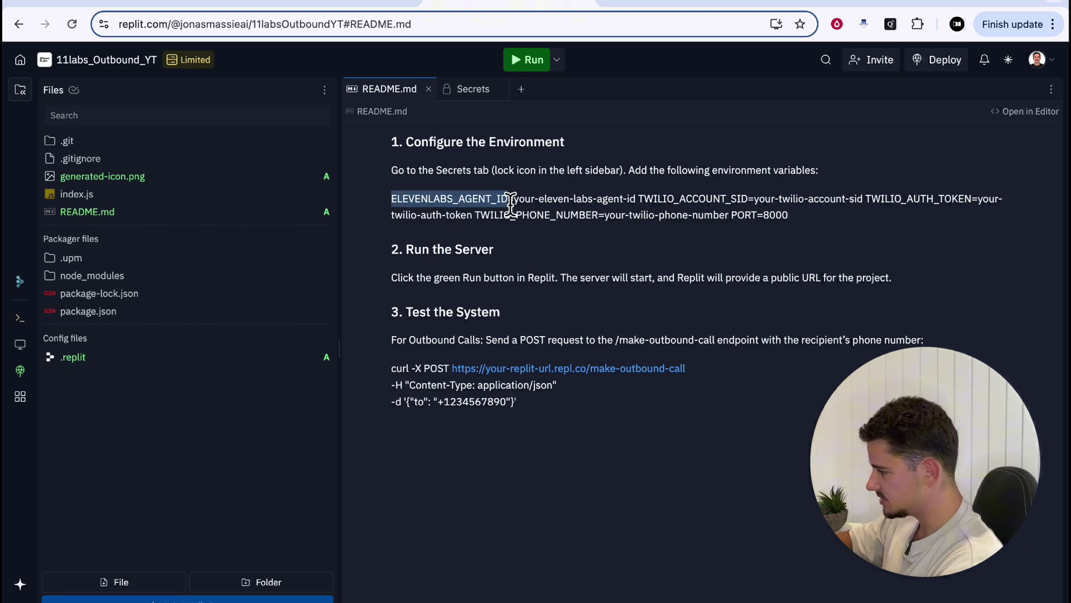
{"action": "left_click", "coordinate": [473, 89]}
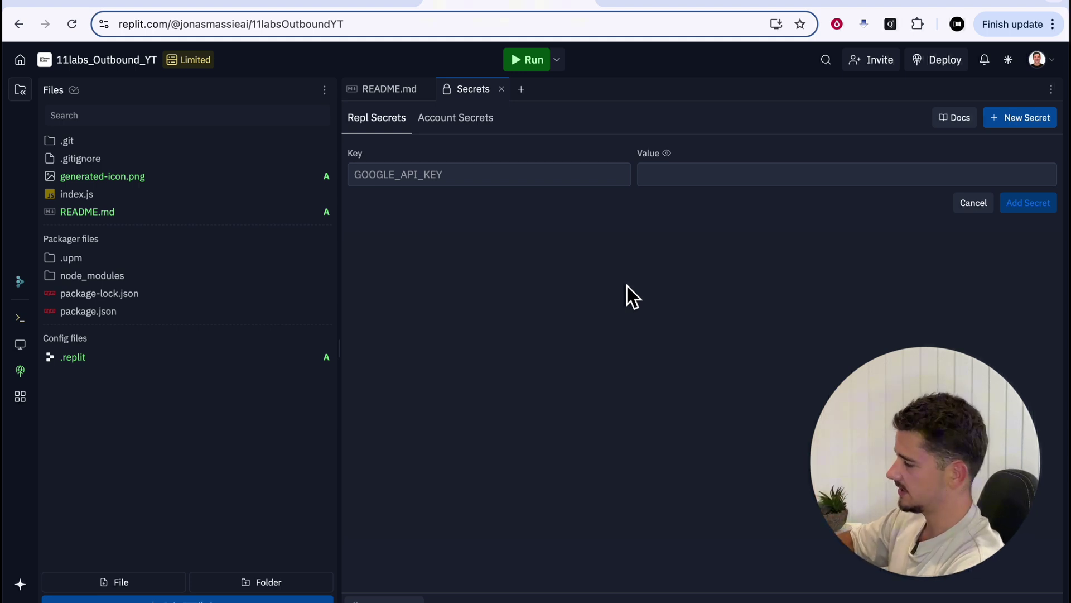
{"action": "left_click", "coordinate": [493, 176]}
{"action": "left_click", "coordinate": [389, 89]}
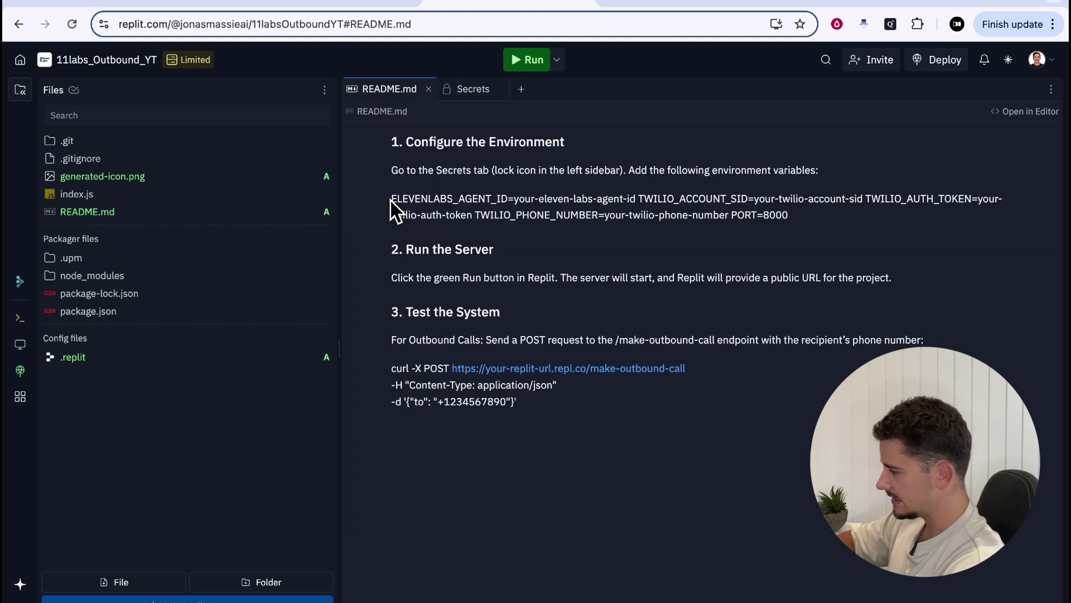
{"action": "left_click_drag", "start_coordinate": [391, 202], "coordinate": [509, 211]}
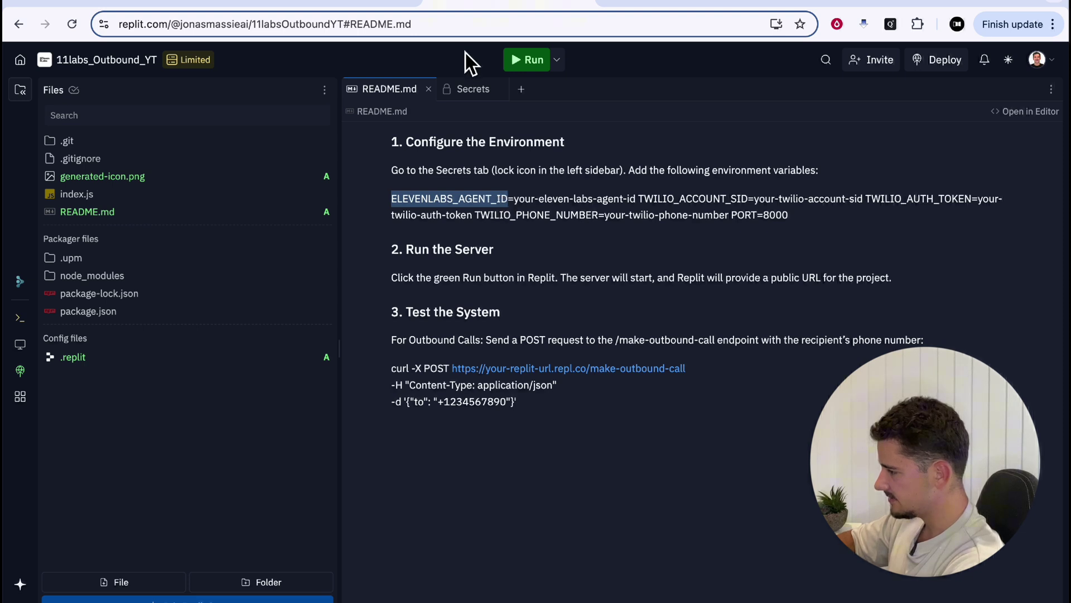
{"action": "left_click", "coordinate": [473, 90]}
{"action": "left_click", "coordinate": [657, 175]}
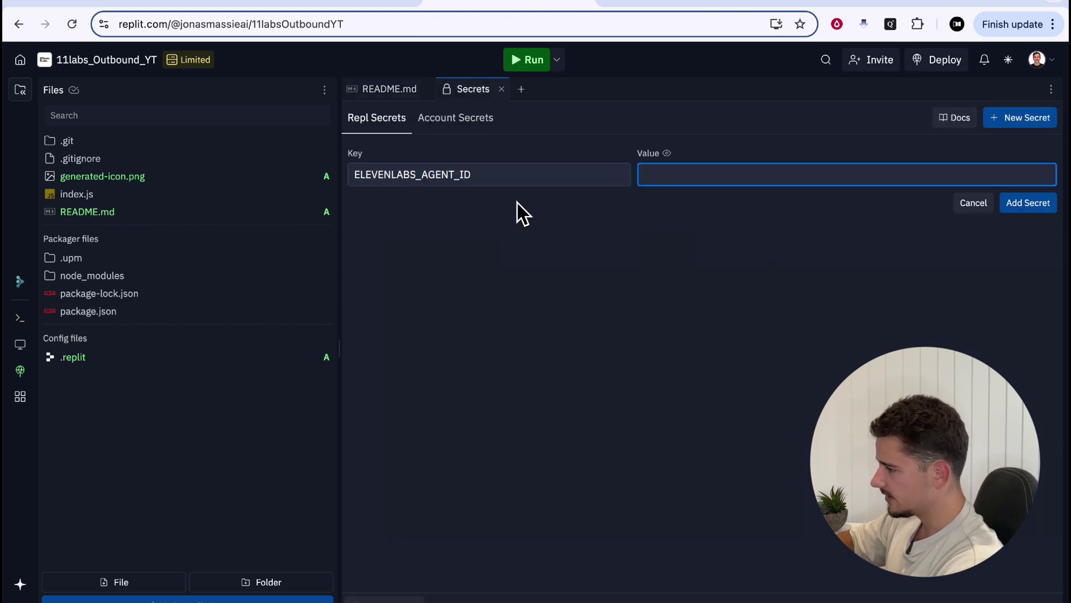
Paste the Outbound - John agent's ID from ElevenLabs as the value and add the secret
{"action": "left_click", "coordinate": [170, 6]}
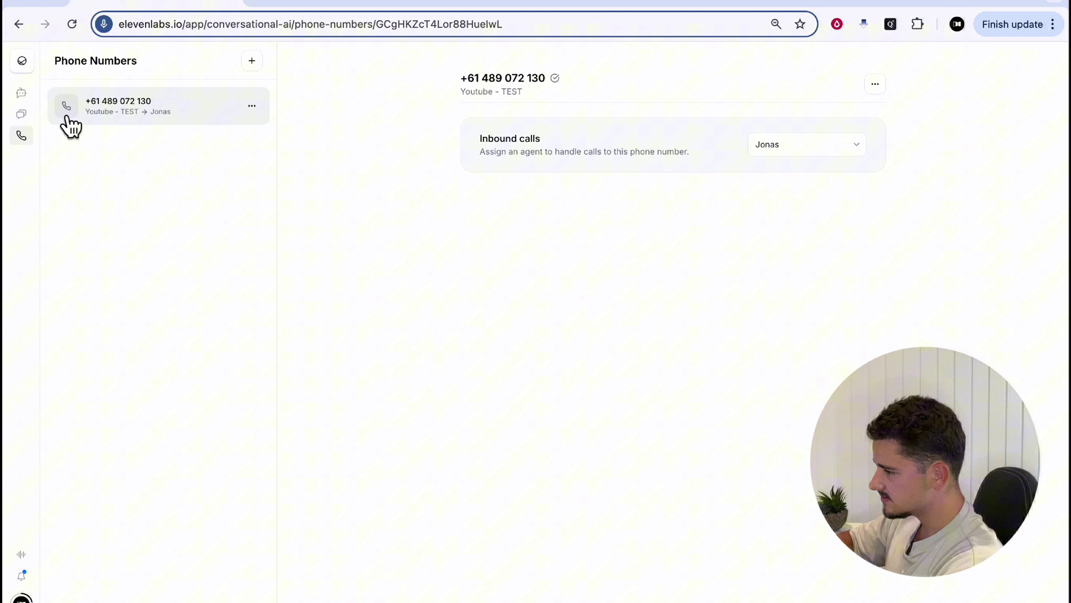
{"action": "left_click", "coordinate": [21, 92]}
{"action": "left_click", "coordinate": [192, 109]}
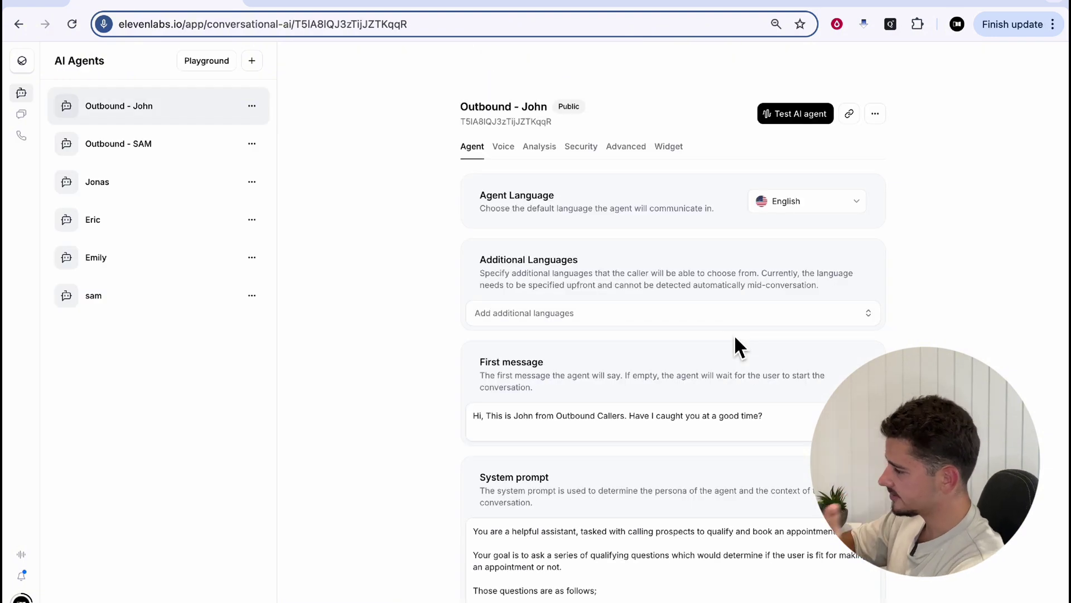
{"action": "left_click", "coordinate": [463, 120]}
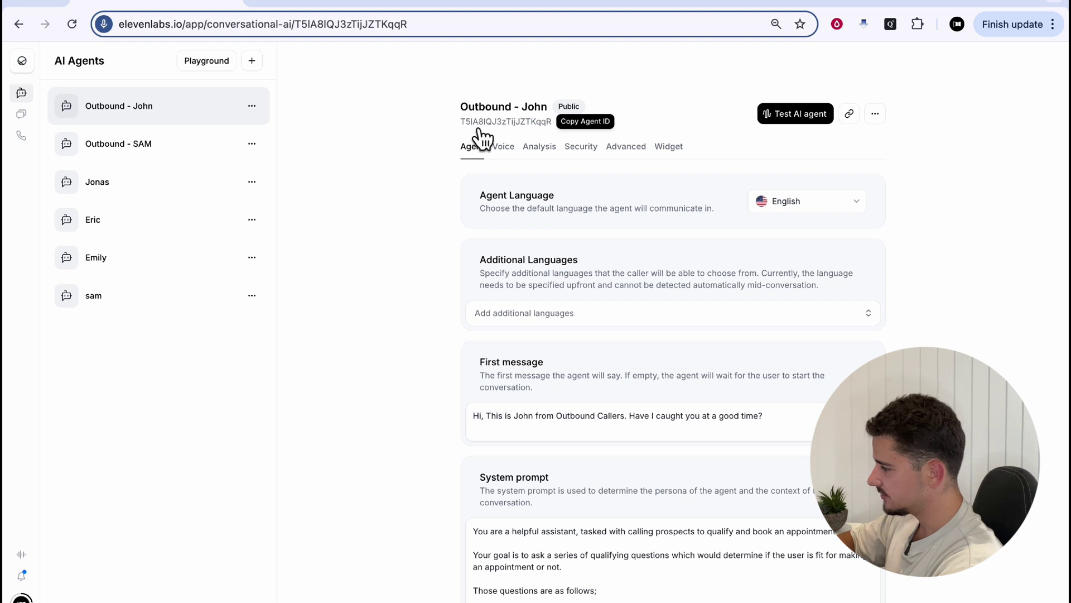
{"action": "left_click", "coordinate": [533, 124]}
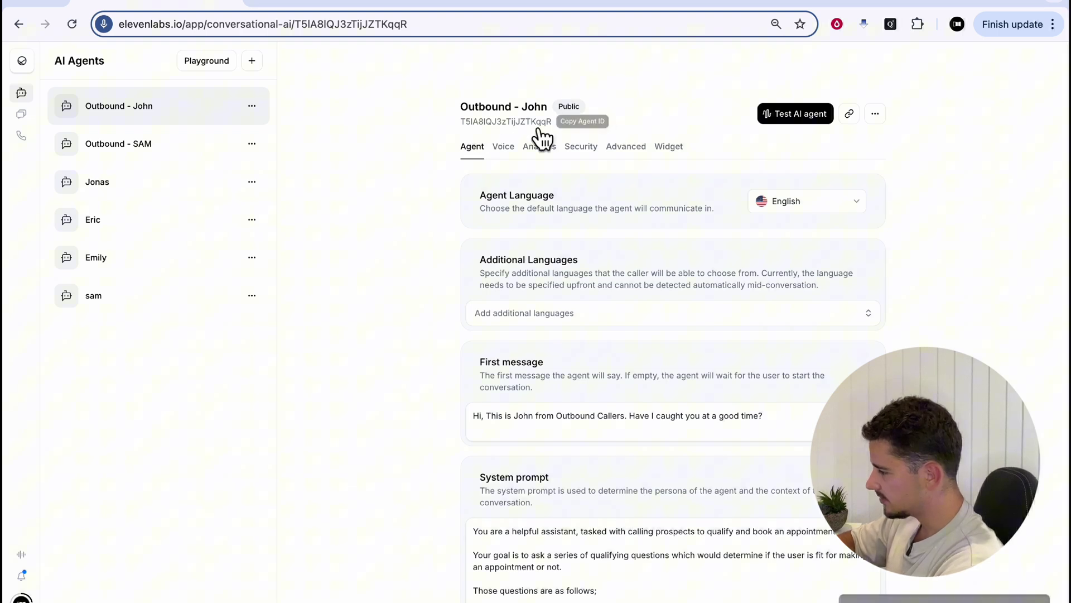
{"action": "key", "text": "ctrl+Tab"}
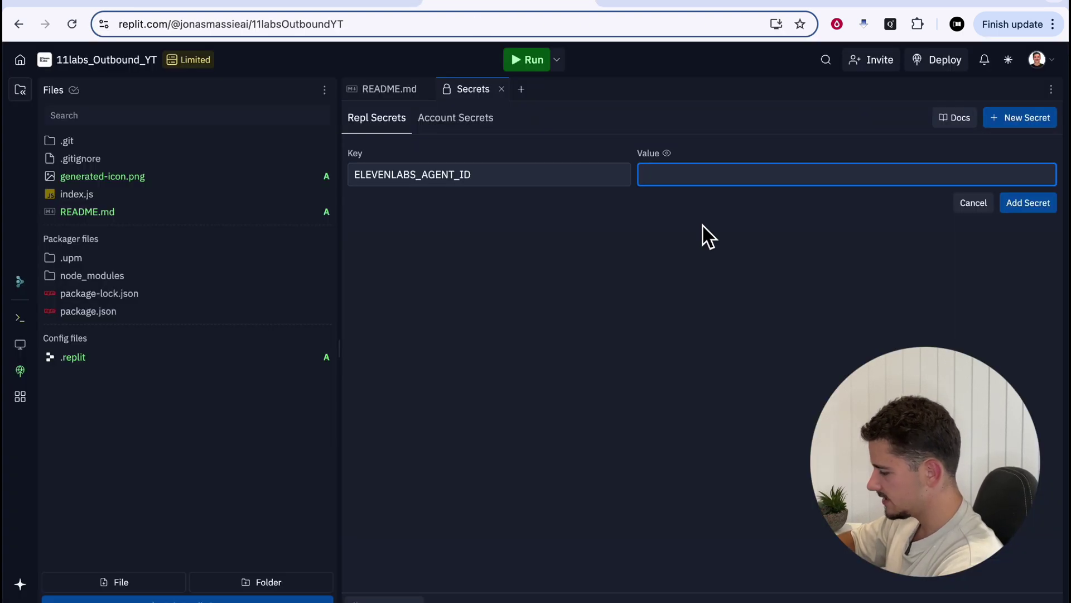
{"action": "key", "text": "ctrl+v"}
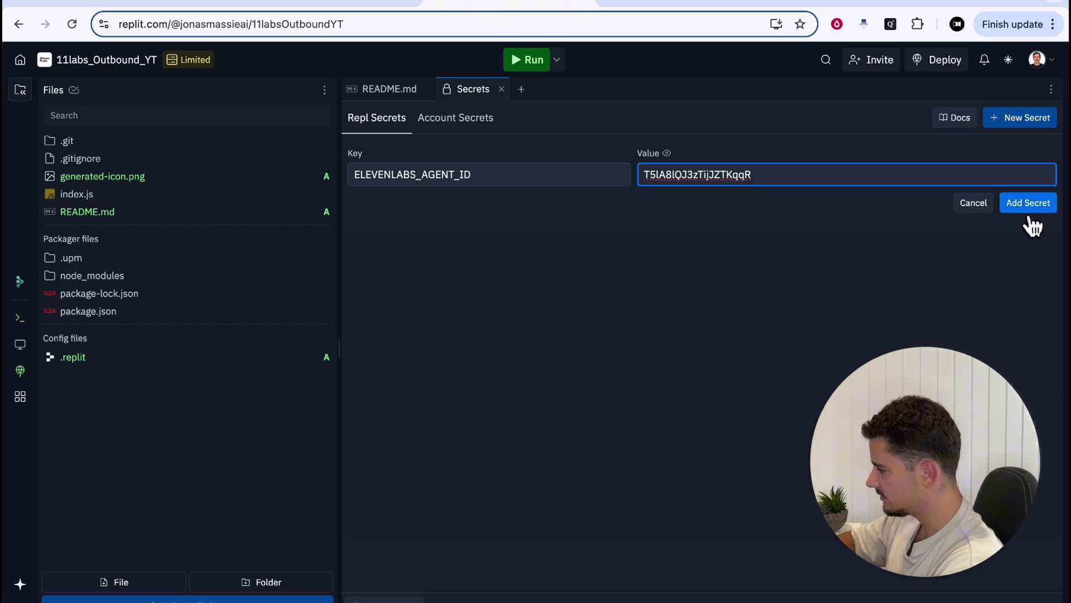
{"action": "left_click", "coordinate": [1026, 205]}
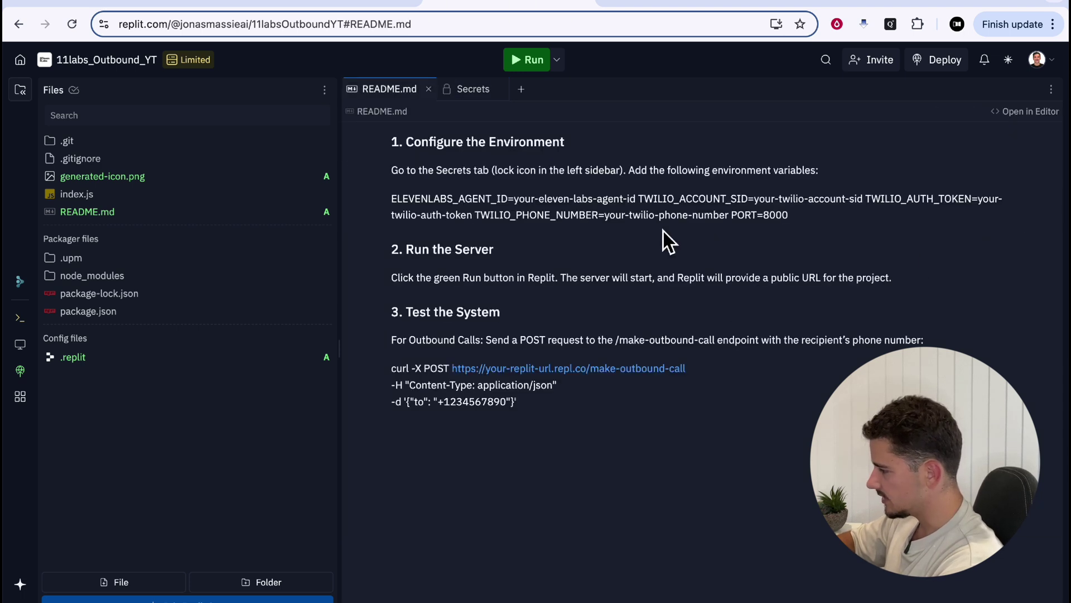
Add the TWILIO_ACCOUNT_SID secret with the Account SID from the Twilio console
{"action": "left_click_drag", "start_coordinate": [638, 199], "coordinate": [750, 203]}
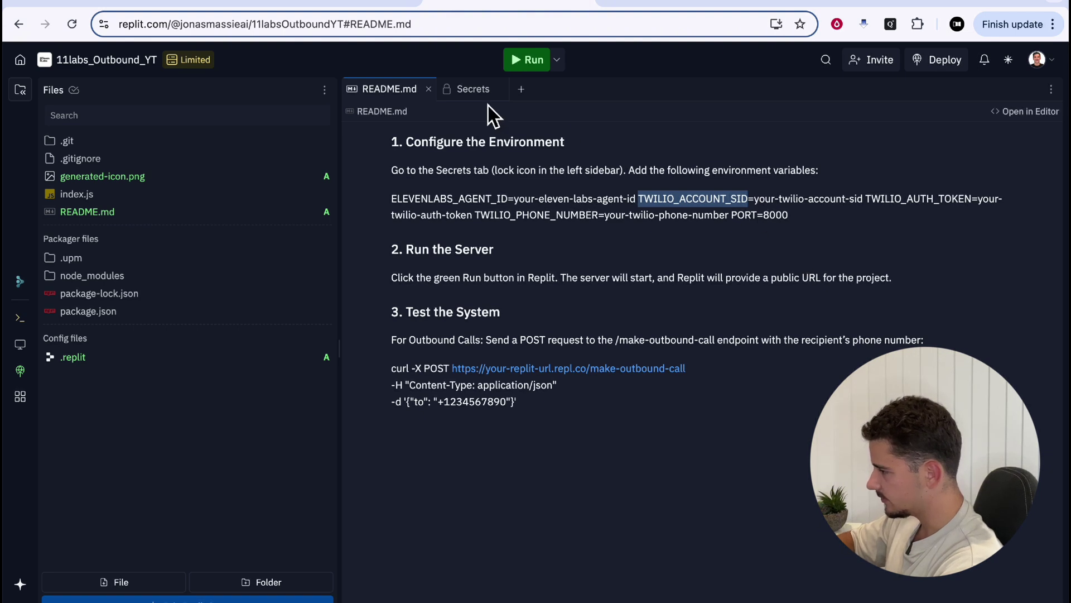
{"action": "left_click", "coordinate": [477, 89]}
{"action": "left_click", "coordinate": [1018, 118]}
{"action": "key", "text": "ctrl+v"}
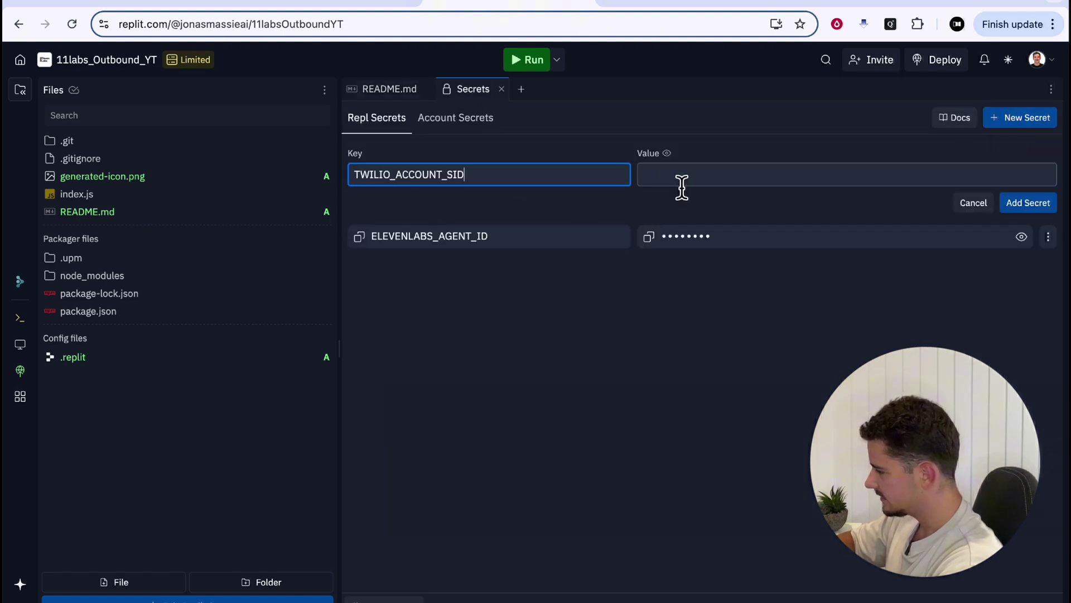
{"action": "left_click", "coordinate": [682, 186]}
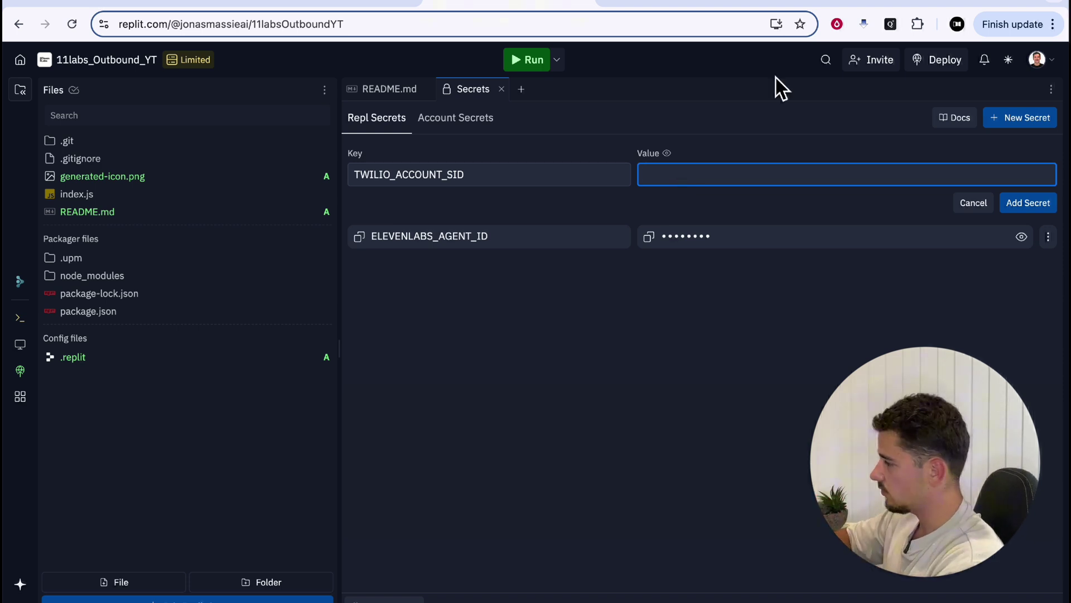
{"action": "left_click", "coordinate": [791, 3]}
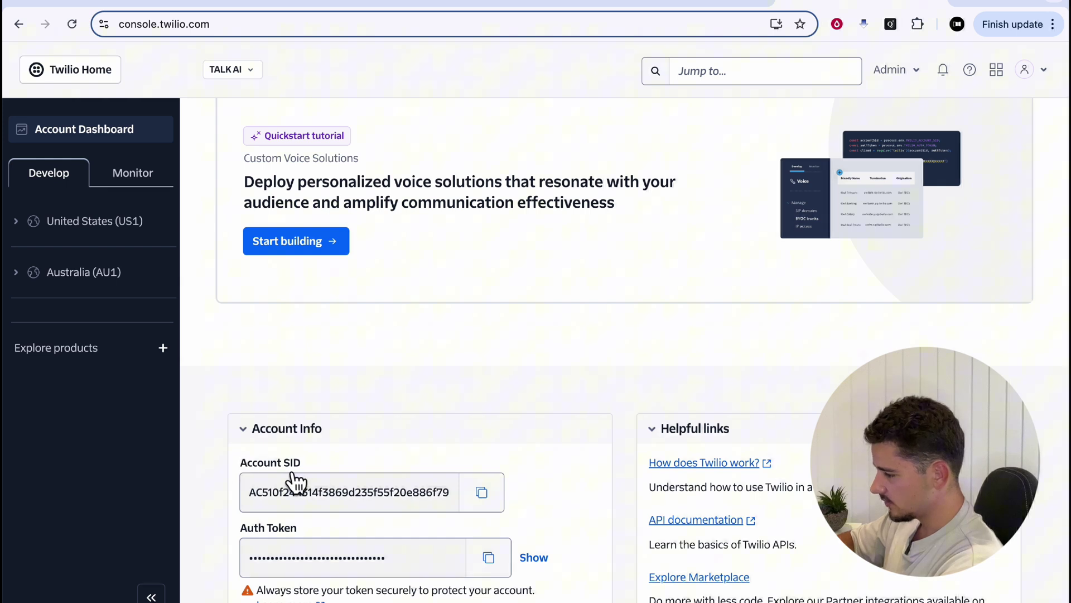
{"action": "left_click", "coordinate": [494, 502]}
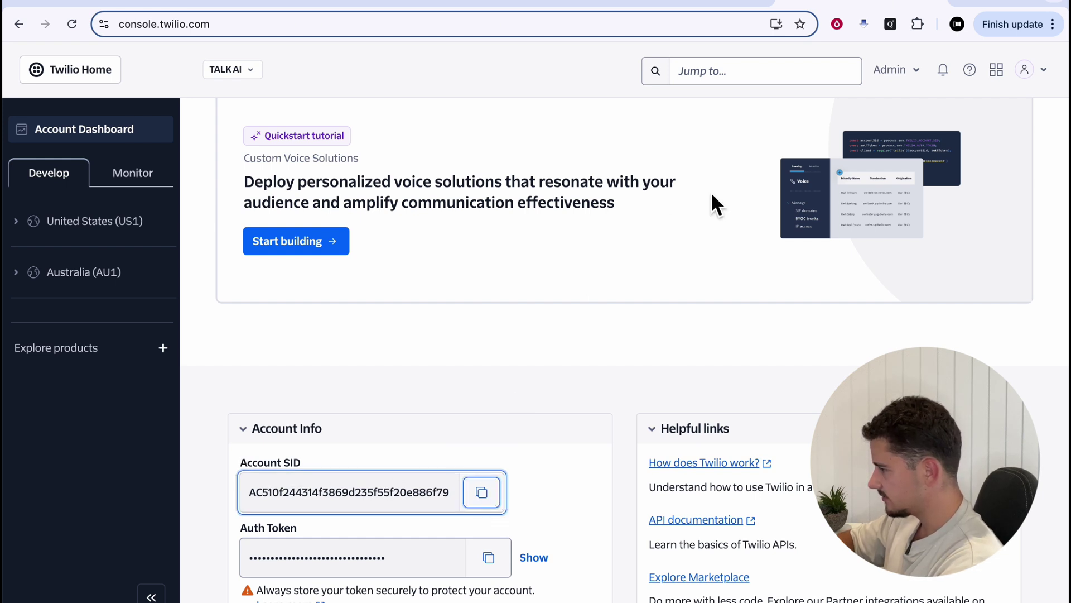
{"action": "left_click", "coordinate": [510, 3]}
{"action": "key", "text": "ctrl+v"}
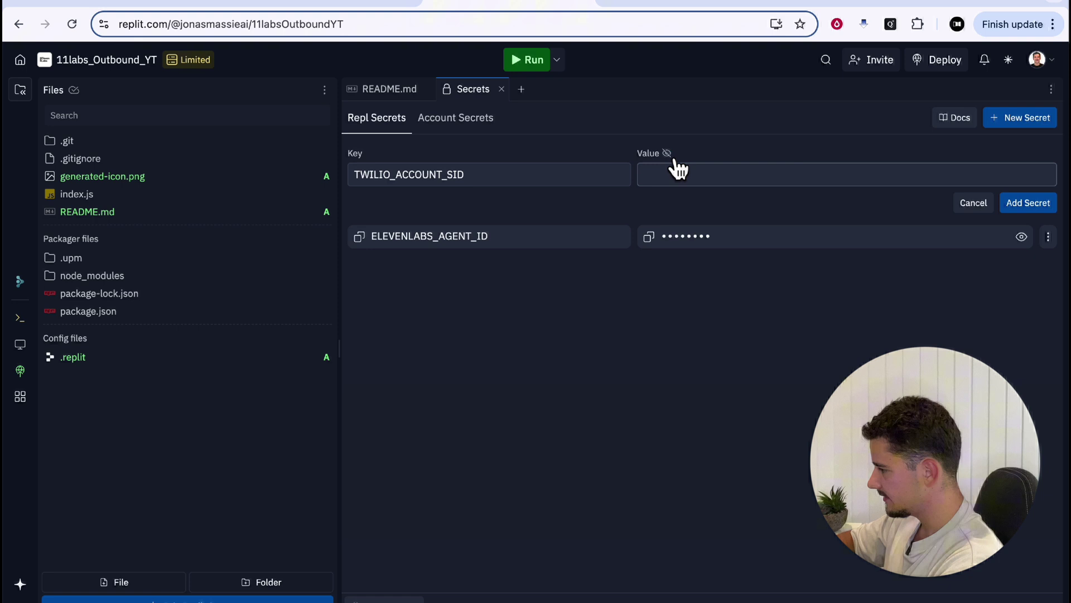
{"action": "key", "text": "Return"}
Add the TWILIO_AUTH_TOKEN secret with the Auth Token from the Twilio console
{"action": "left_click", "coordinate": [393, 99]}
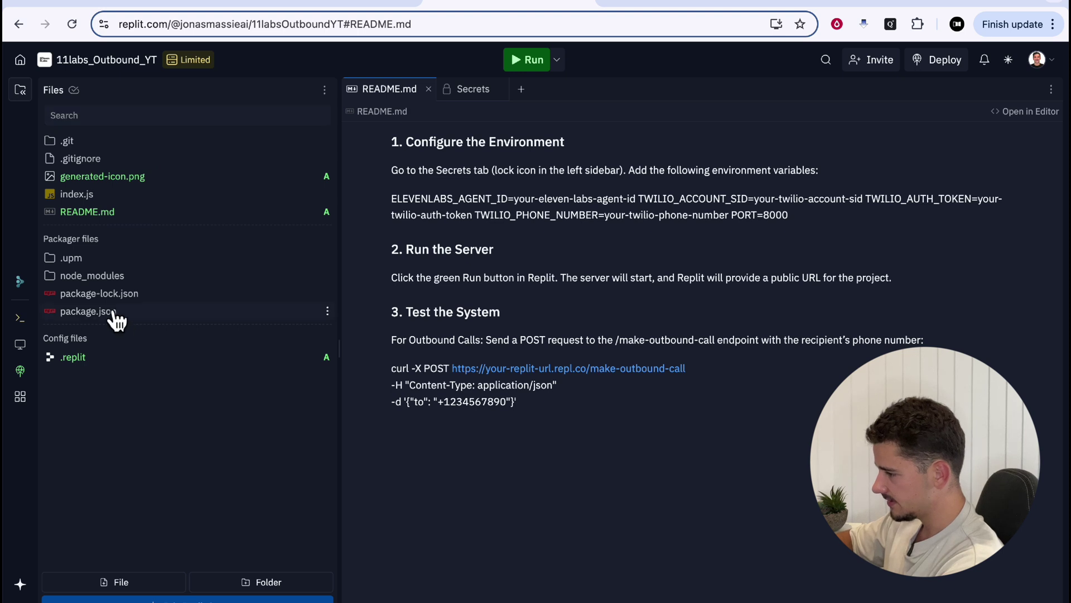
{"action": "left_click_drag", "start_coordinate": [865, 202], "coordinate": [975, 203]}
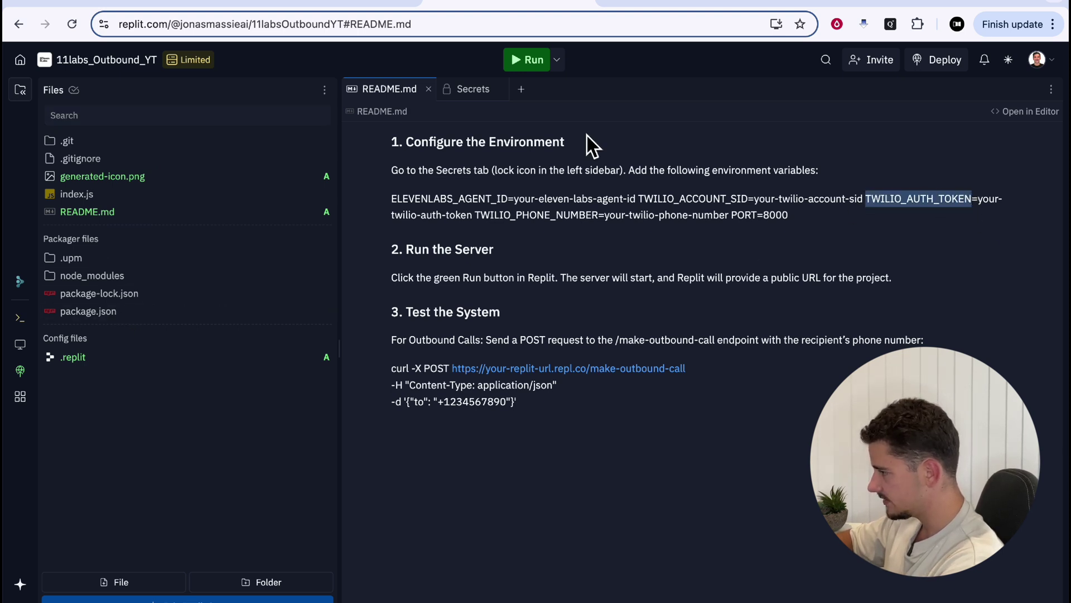
{"action": "left_click", "coordinate": [475, 94]}
{"action": "key", "text": "ctrl+v"}
{"action": "left_click", "coordinate": [733, 184]}
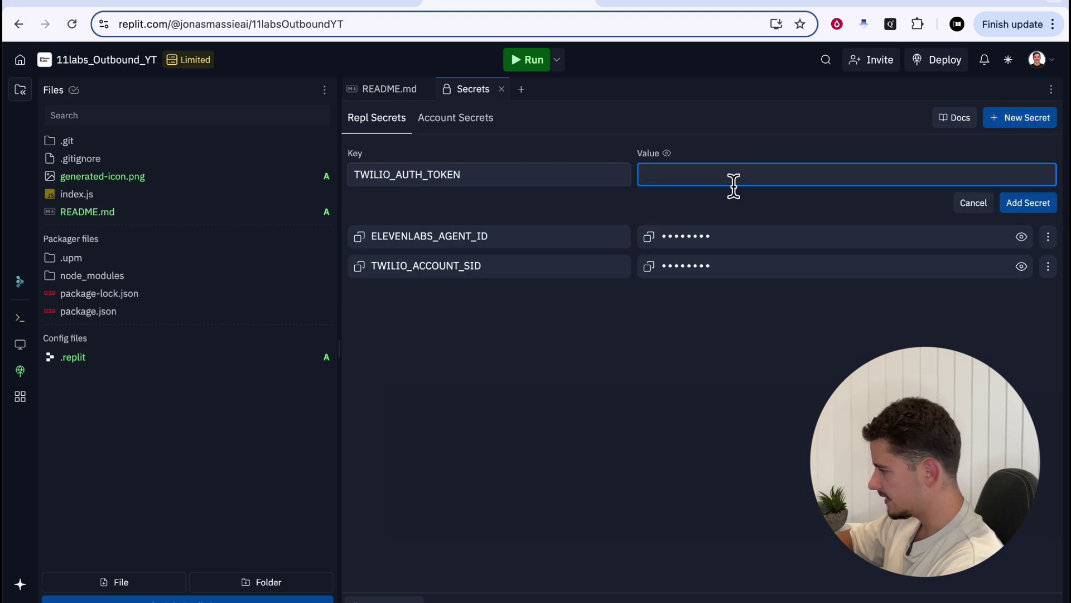
{"action": "left_click", "coordinate": [820, 4]}
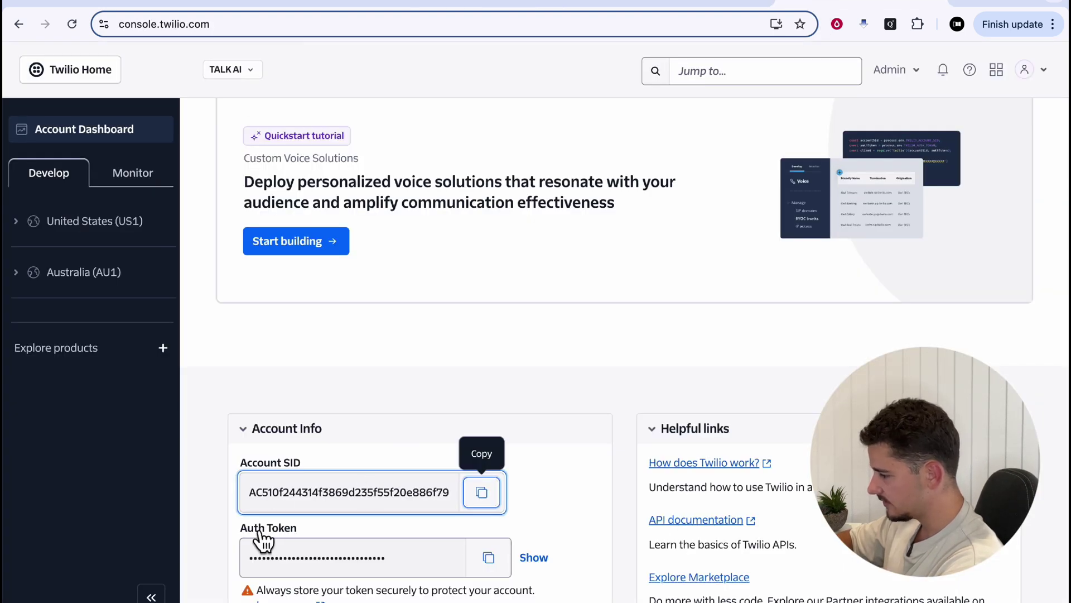
{"action": "left_click", "coordinate": [488, 558]}
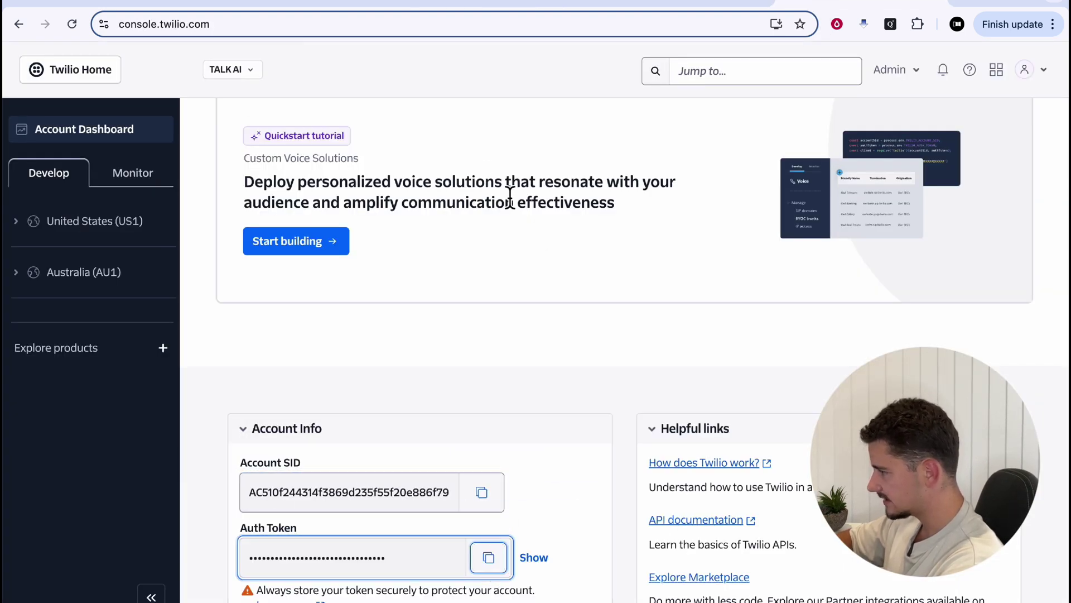
{"action": "left_click", "coordinate": [487, 9]}
{"action": "key", "text": "ctrl+v"}
{"action": "key", "text": "Return"}
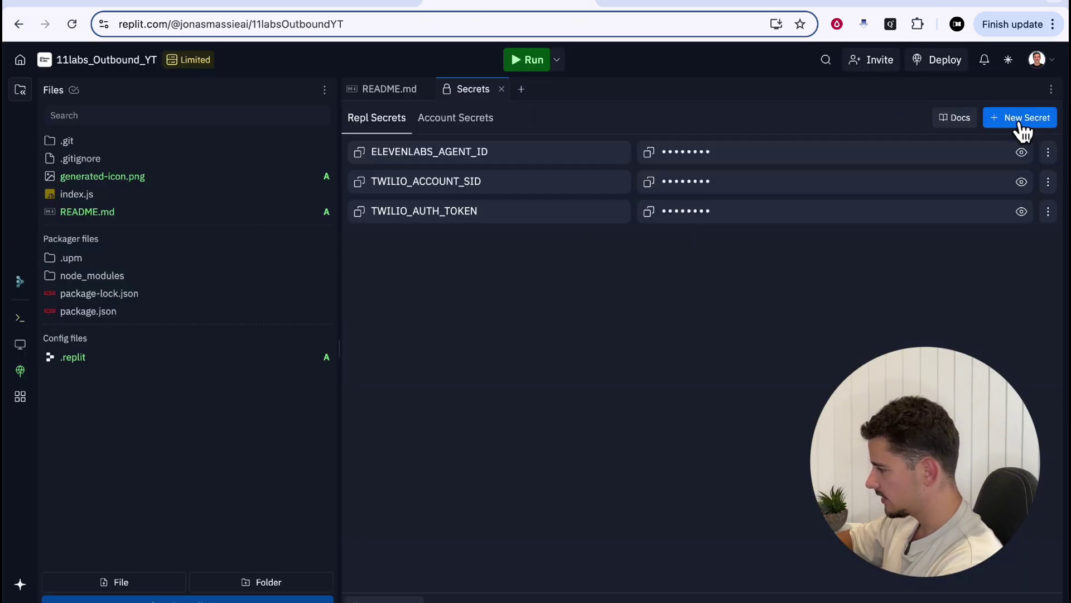
Save a TWILIO_PHONE_NUMBER secret holding the Twilio phone number, after checking the pasted value
{"action": "left_click", "coordinate": [389, 89]}
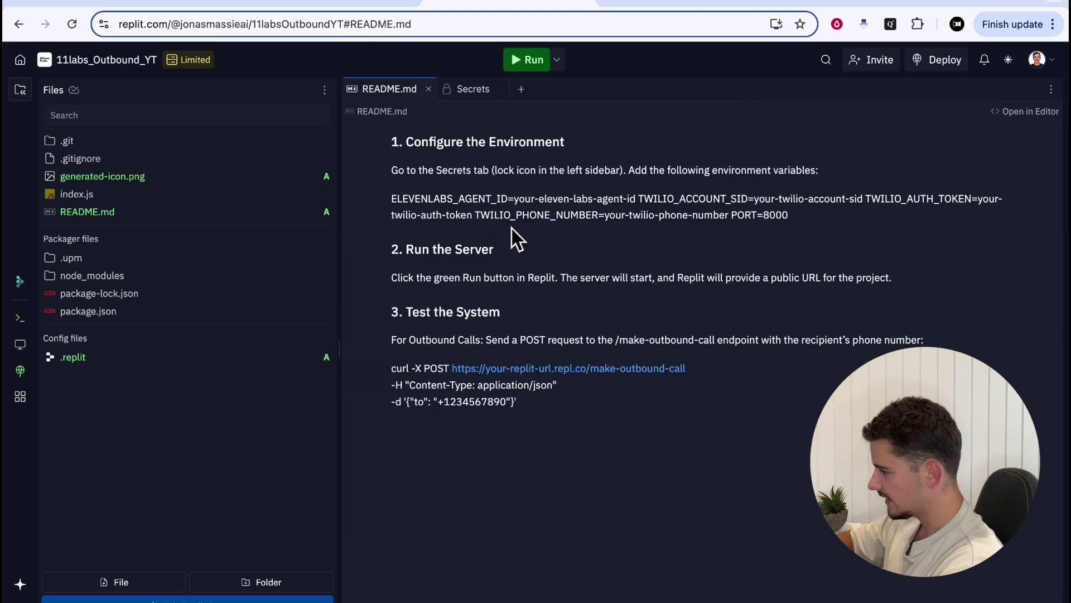
{"action": "left_click_drag", "start_coordinate": [476, 222], "coordinate": [590, 226]}
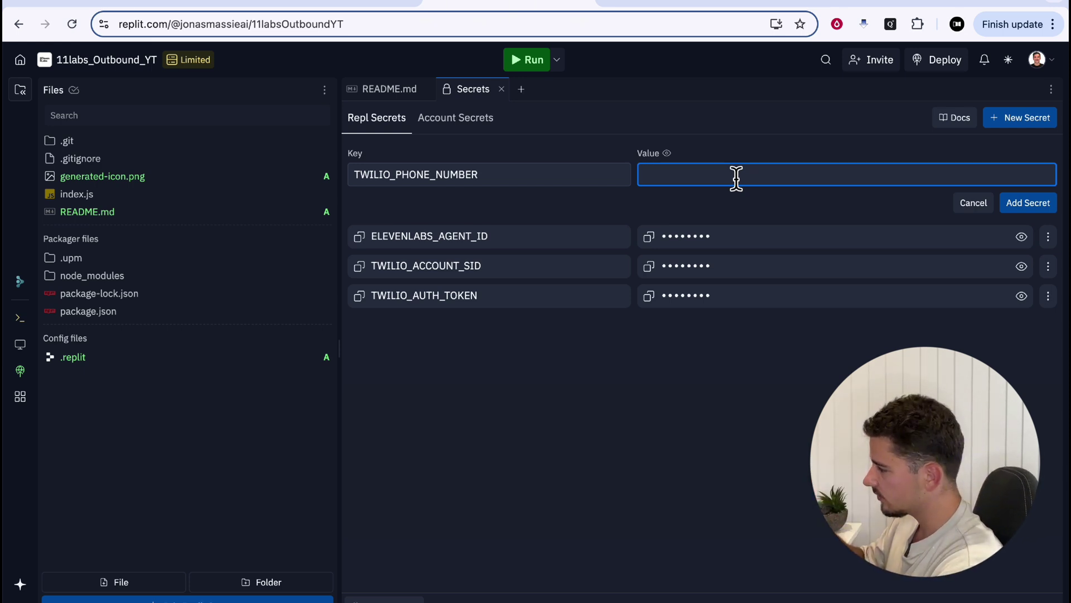
{"action": "key", "text": "super+v"}
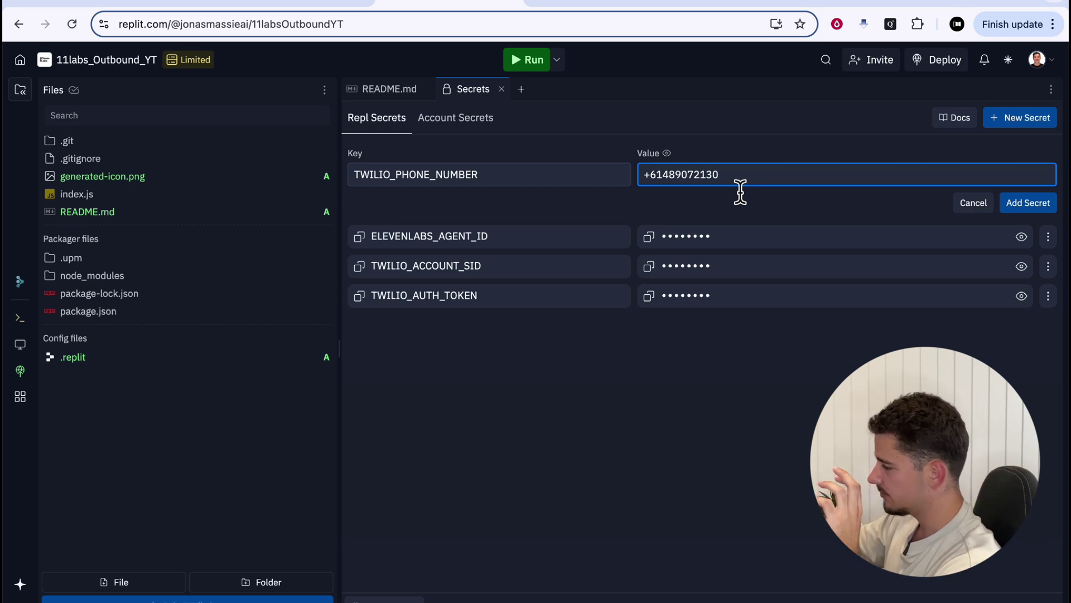
{"action": "left_click", "coordinate": [762, 209]}
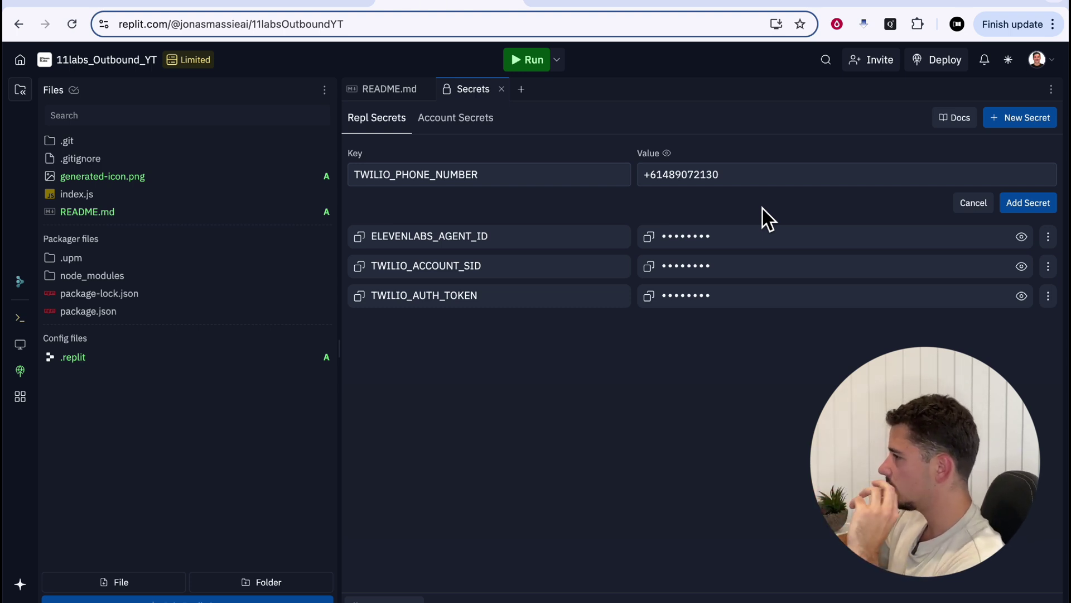
{"action": "left_click_drag", "start_coordinate": [738, 186], "coordinate": [662, 184]}
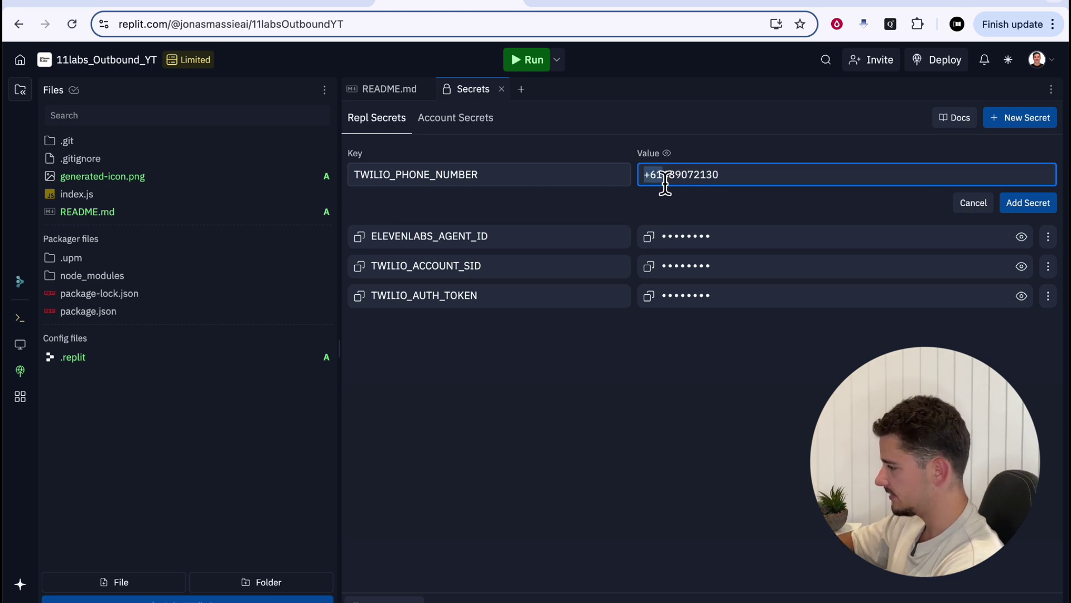
{"action": "key", "text": "End"}
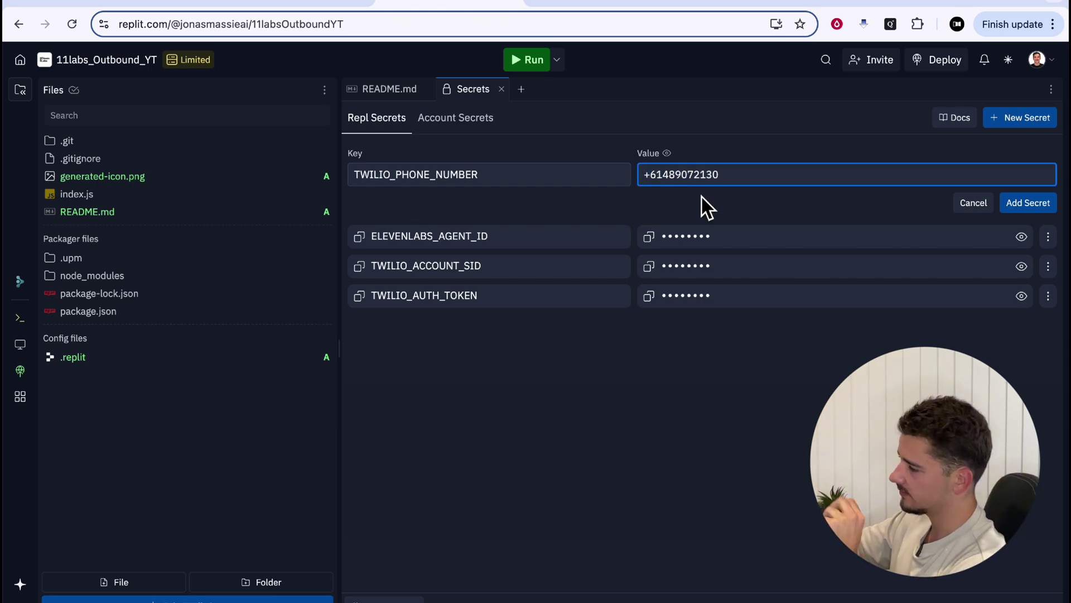
{"action": "key", "text": "Return"}
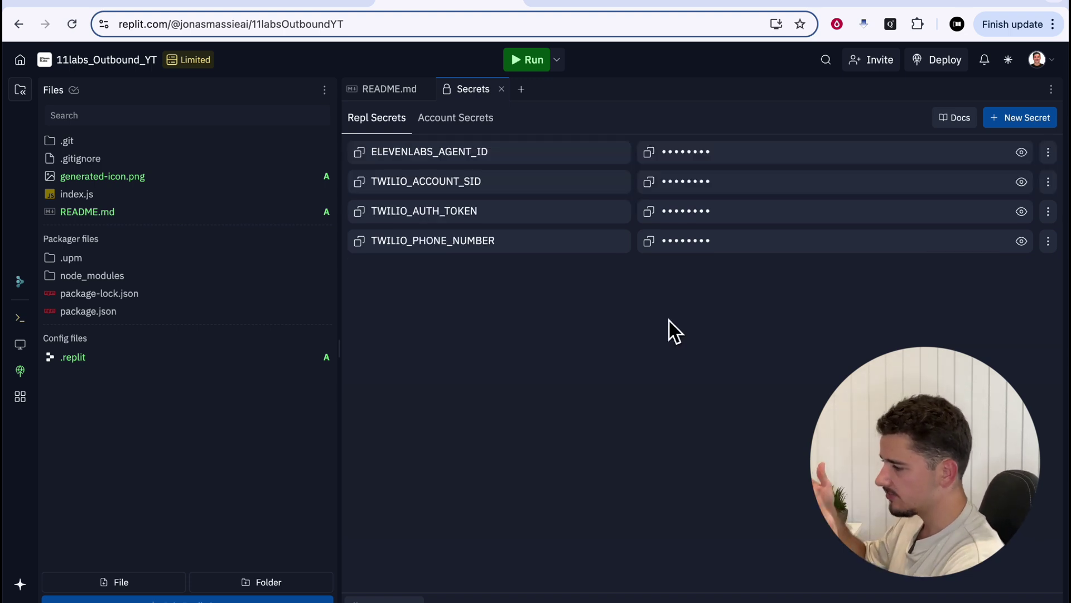
Glance over index.js, then replace it with a Shell tab via the workspace command search
{"action": "left_click", "coordinate": [170, 197]}
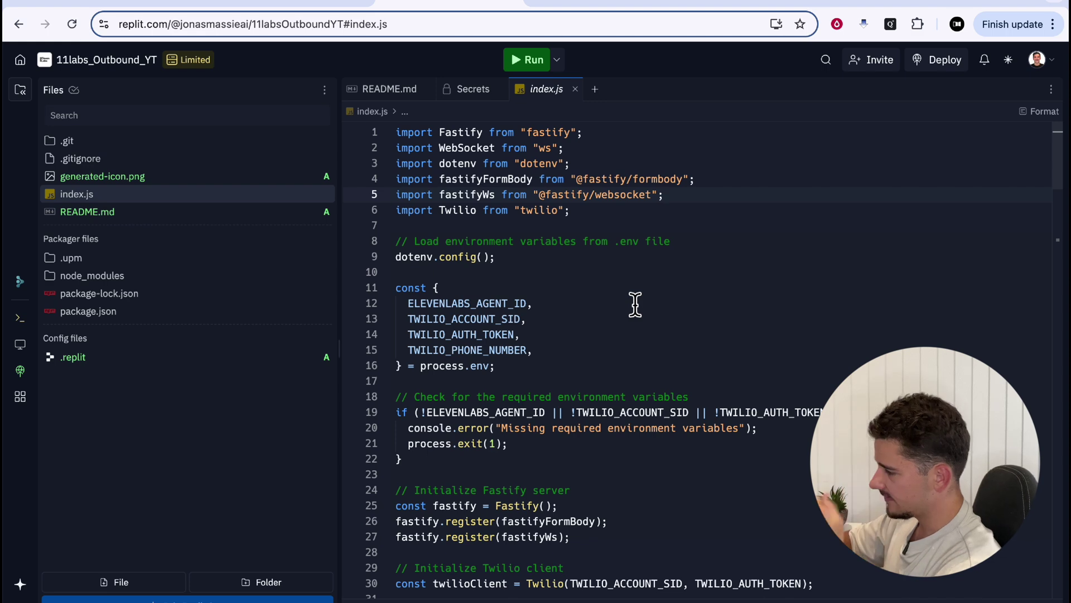
{"action": "scroll", "coordinate": [636, 304], "scroll_direction": "down", "scroll_amount": 5}
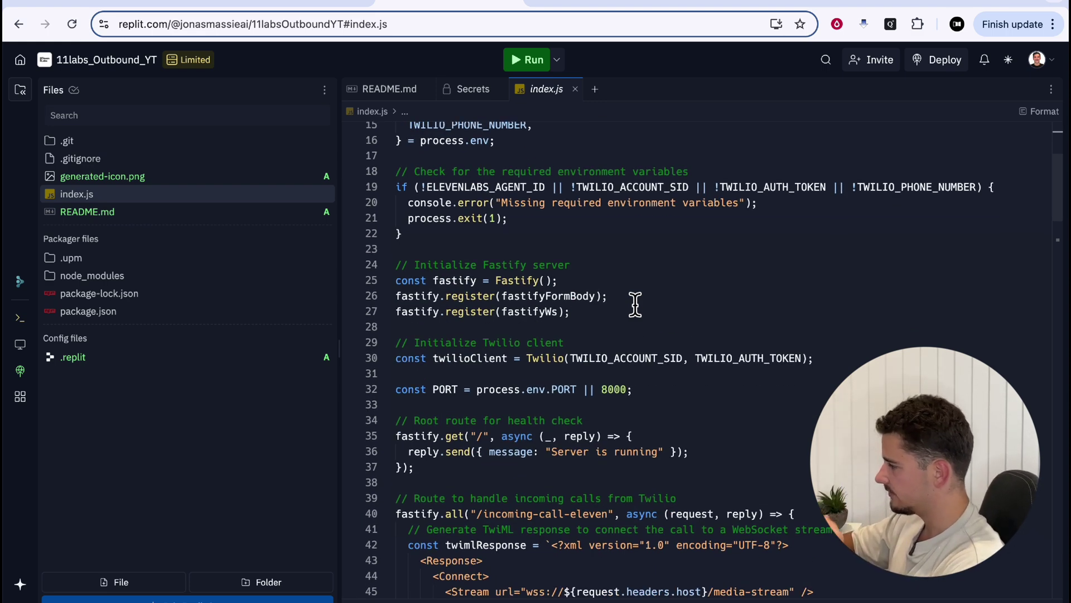
{"action": "scroll", "coordinate": [635, 304], "scroll_direction": "up", "scroll_amount": 5}
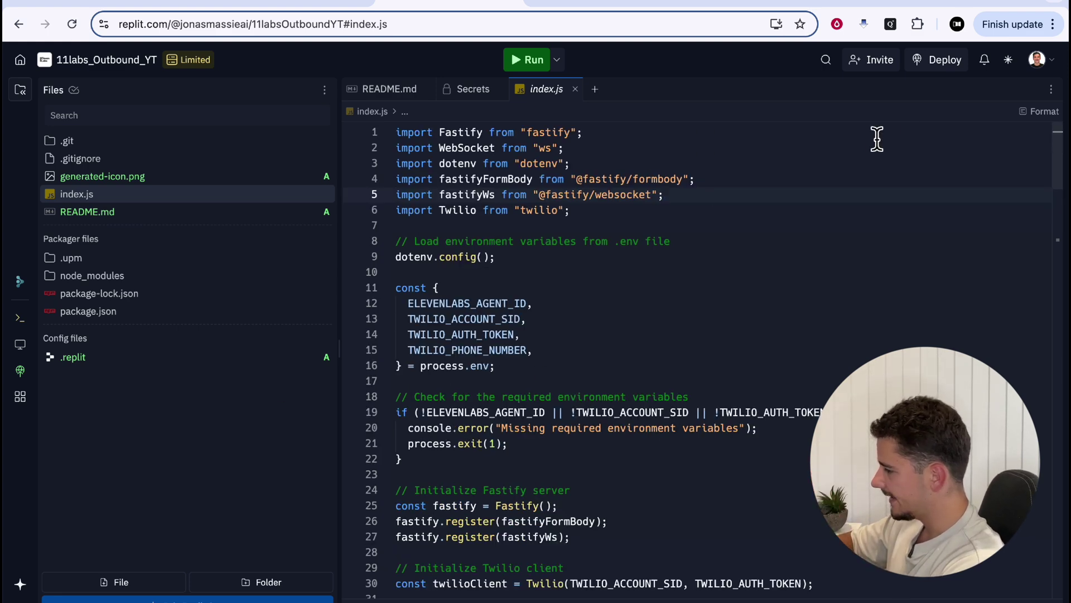
{"action": "left_click", "coordinate": [1052, 91]}
{"action": "type", "text": "terminal"}
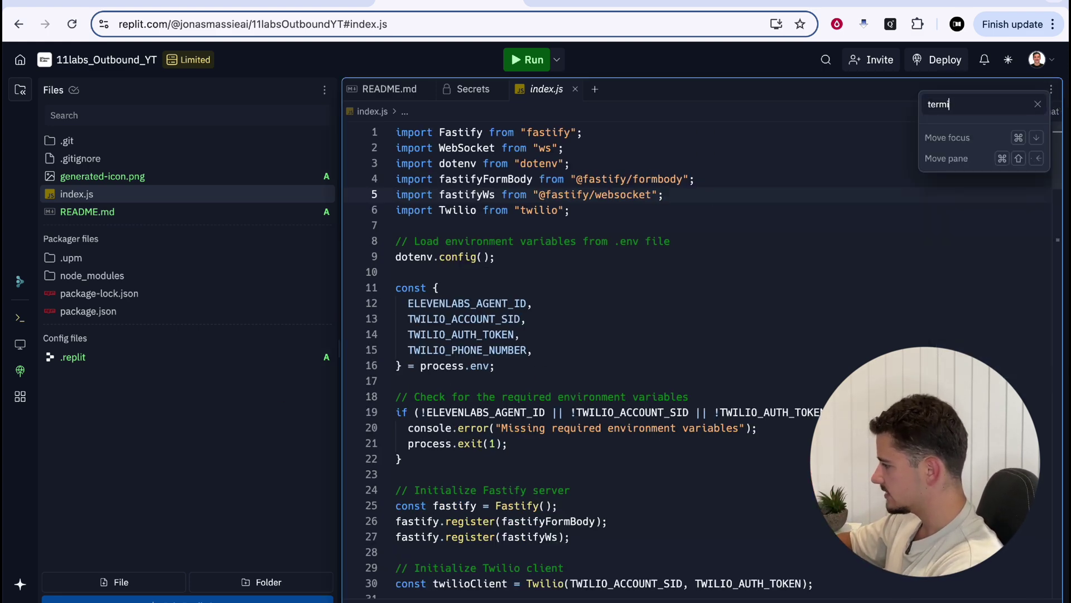
{"action": "key", "text": "BackSpace"}
{"action": "key", "text": "BackSpace"}
{"action": "key", "text": "BackSpace"}
{"action": "key", "text": "BackSpace"}
{"action": "key", "text": "BackSpace"}
{"action": "key", "text": "BackSpace"}
{"action": "key", "text": "BackSpace"}
{"action": "key", "text": "BackSpace"}
{"action": "type", "text": "sh"}
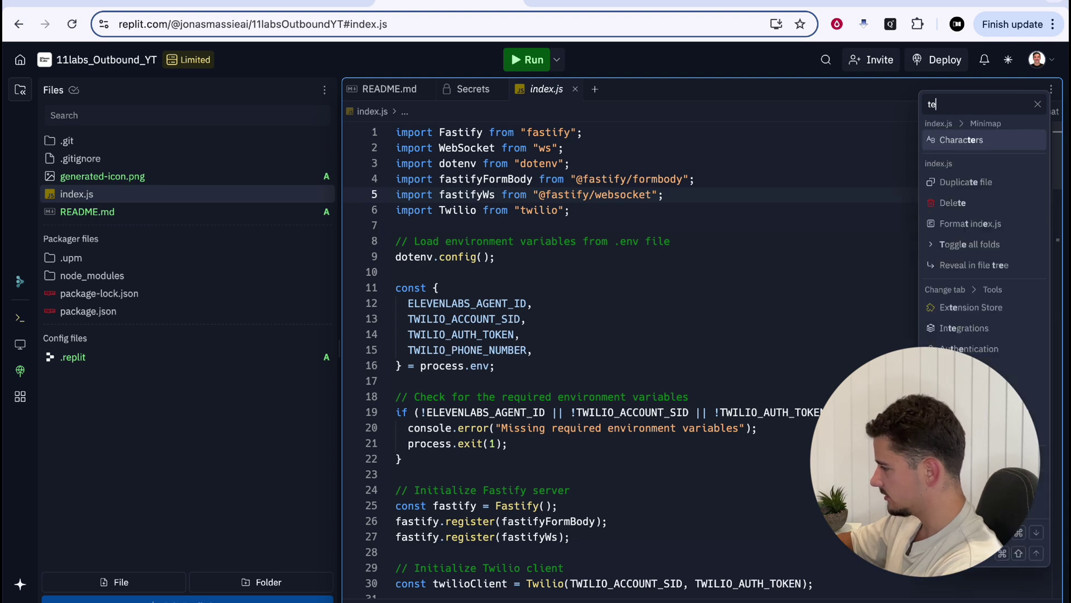
{"action": "key", "text": "Return"}
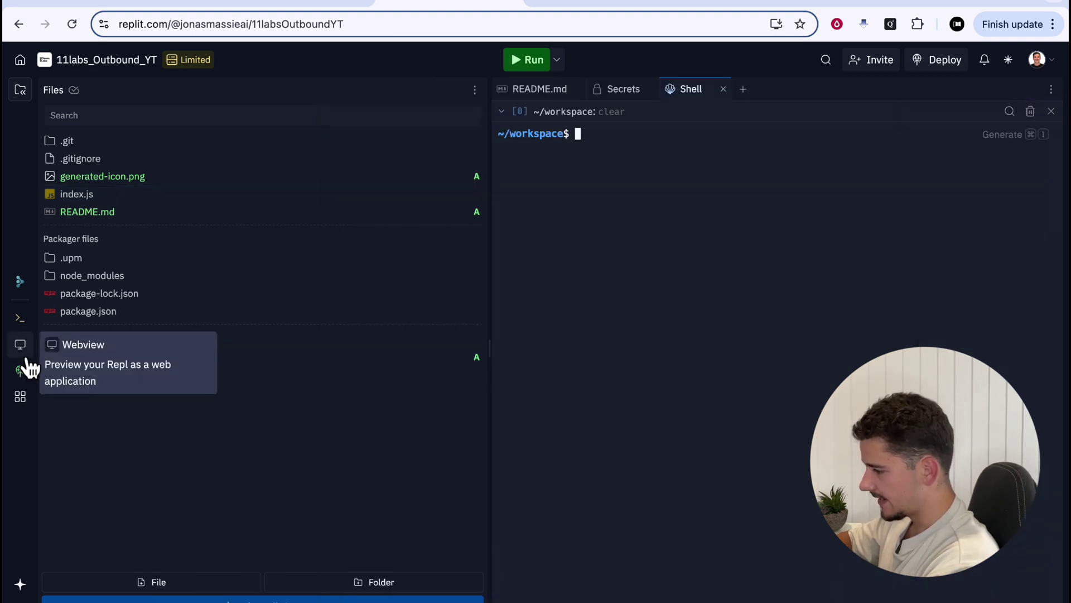
Open the Webview and run 'node index.js' in the Shell to start the server on port 8000
{"action": "left_click", "coordinate": [24, 353]}
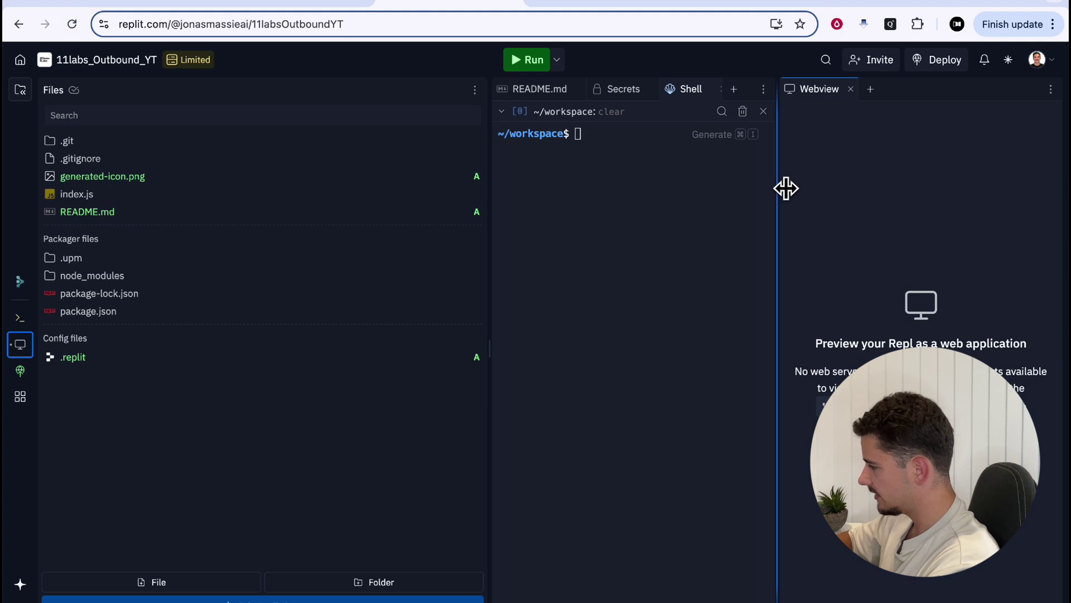
{"action": "left_click_drag", "start_coordinate": [786, 189], "coordinate": [846, 189]}
{"action": "left_click", "coordinate": [650, 170]}
{"action": "type", "text": "node ind"}
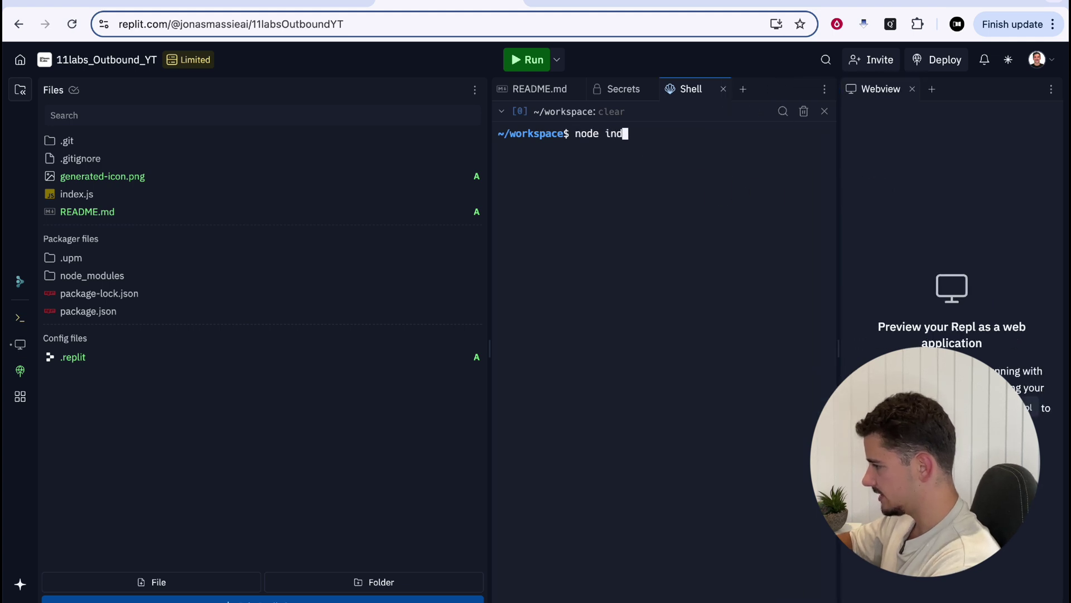
{"action": "type", "text": "ex.js"}
{"action": "key", "text": "Return"}
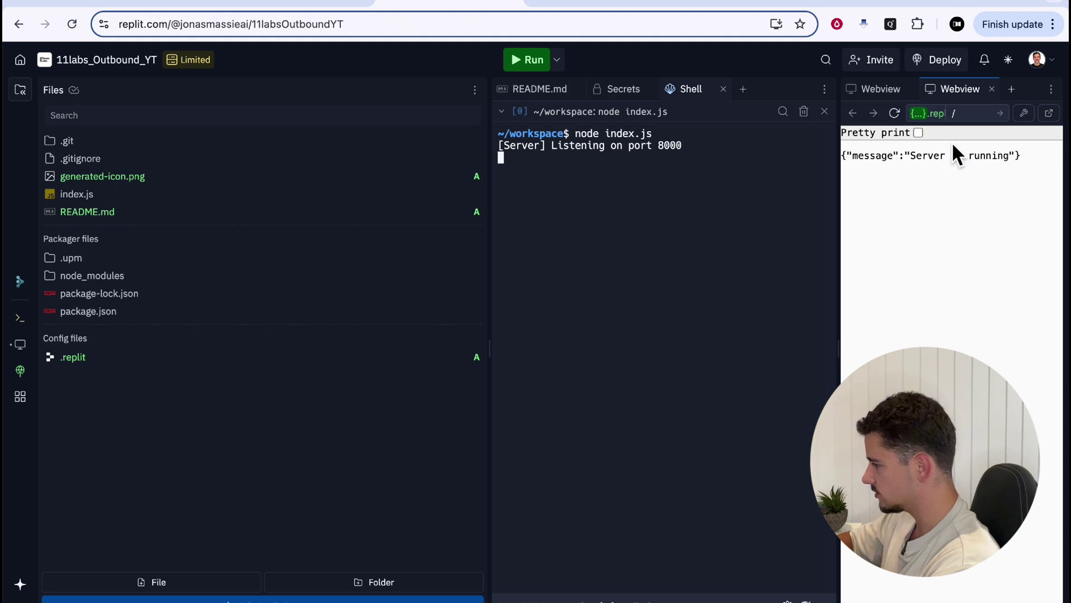
Open the server's dev URL in a new tab, grab it, and return to README.md
{"action": "left_click_drag", "start_coordinate": [842, 197], "coordinate": [605, 199]}
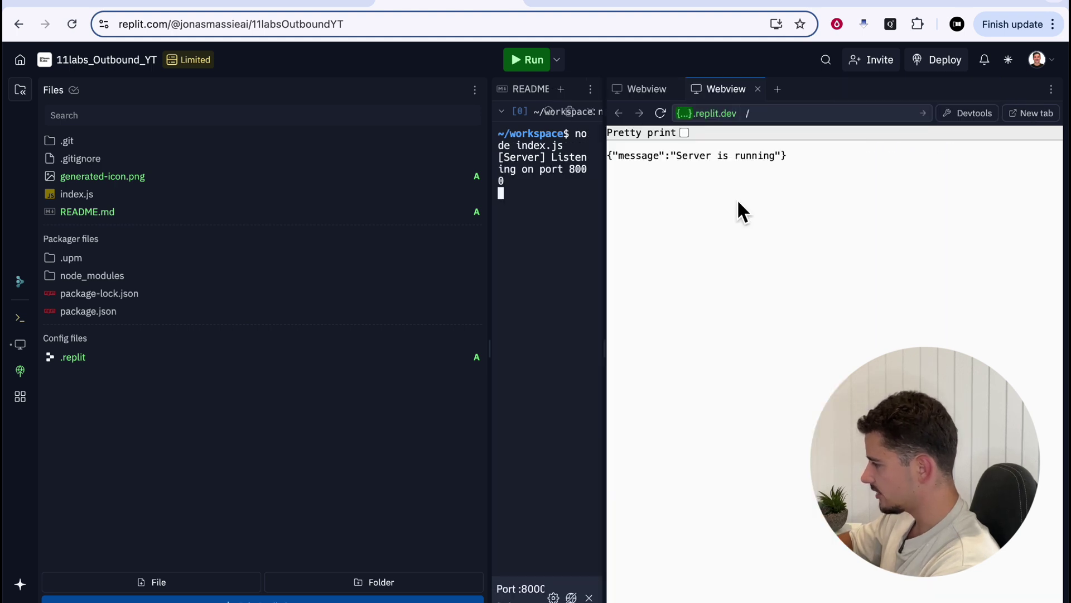
{"action": "left_click", "coordinate": [1031, 113]}
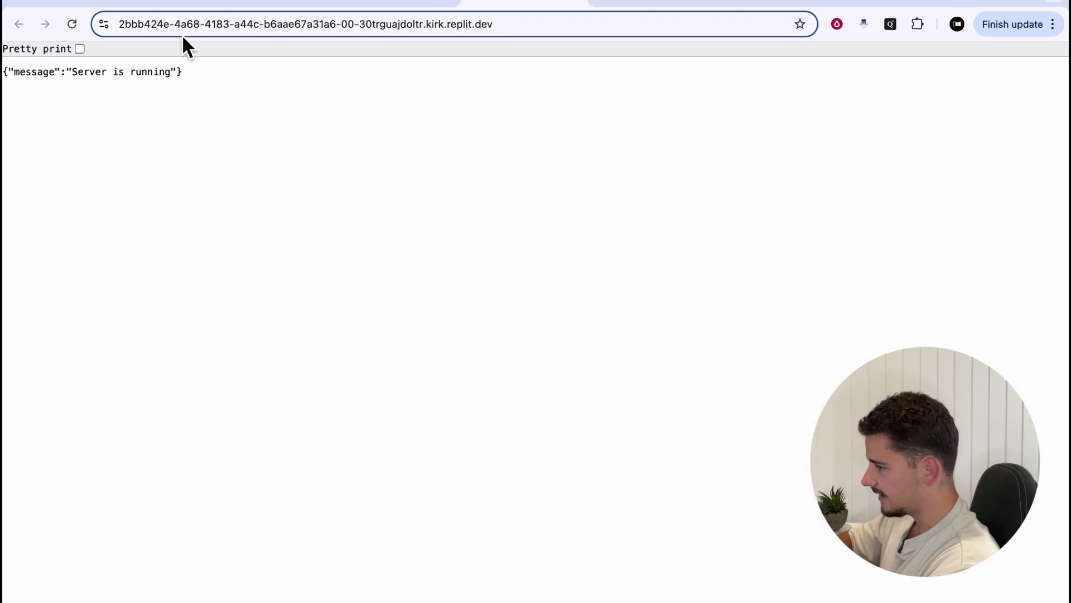
{"action": "left_click", "coordinate": [209, 24]}
{"action": "triple_click", "coordinate": [328, 34]}
{"action": "key", "text": "super+c"}
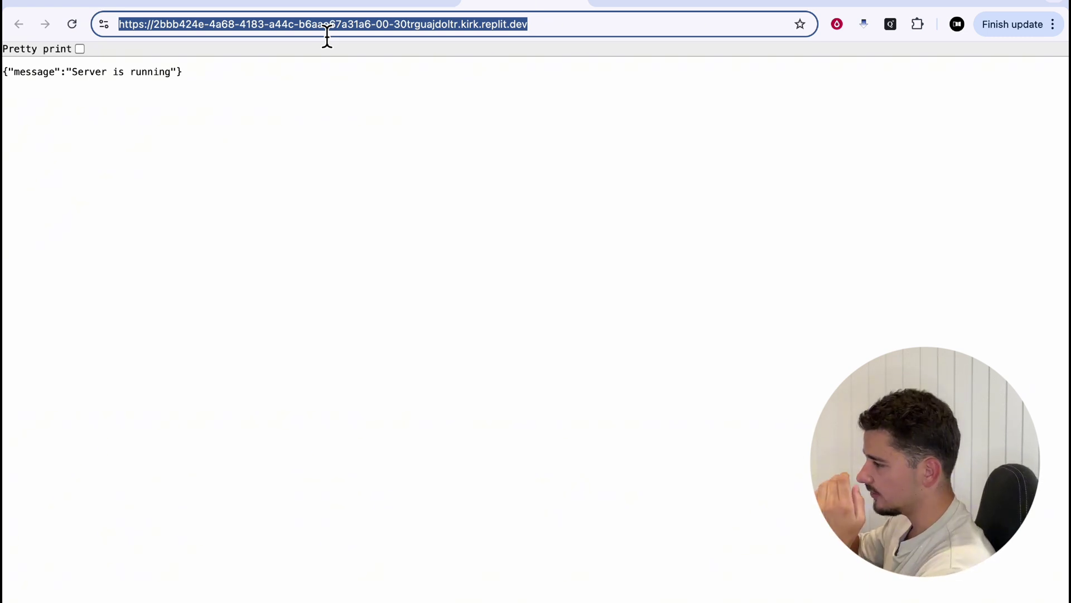
{"action": "left_click", "coordinate": [412, 6]}
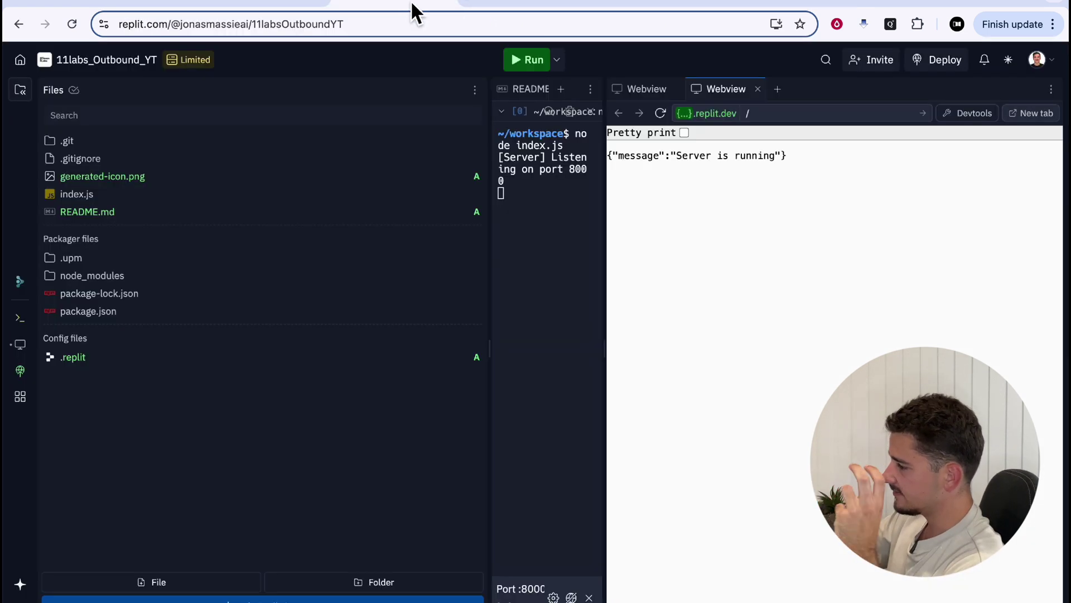
{"action": "left_click", "coordinate": [552, 92]}
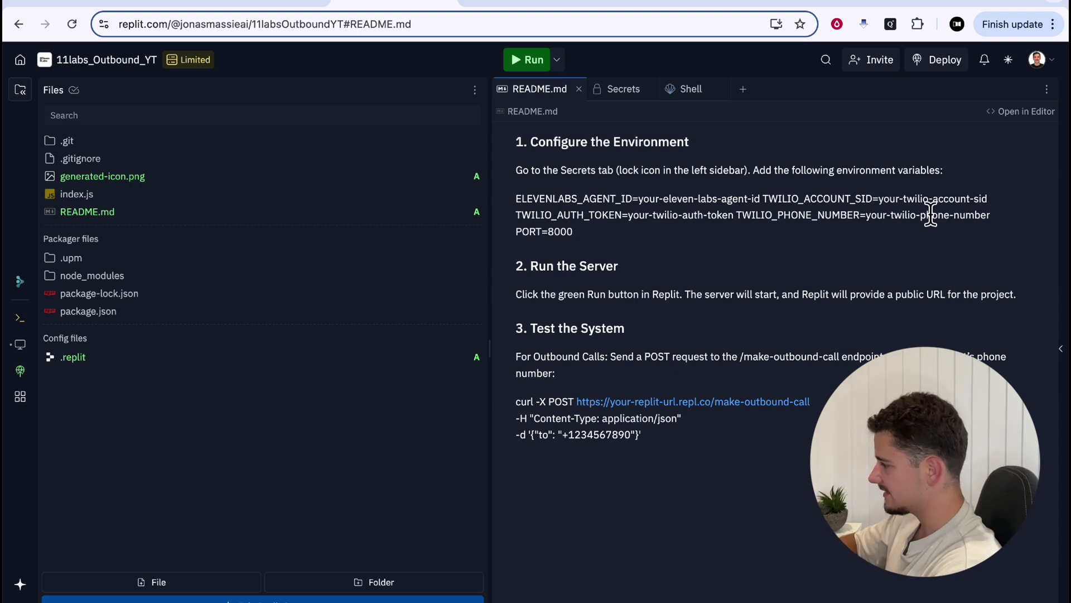
Add an HTTP Make a request module pointing to the server URL plus 'make-outbound-call'
{"action": "left_click", "coordinate": [999, 2]}
{"action": "type", "text": "http"}
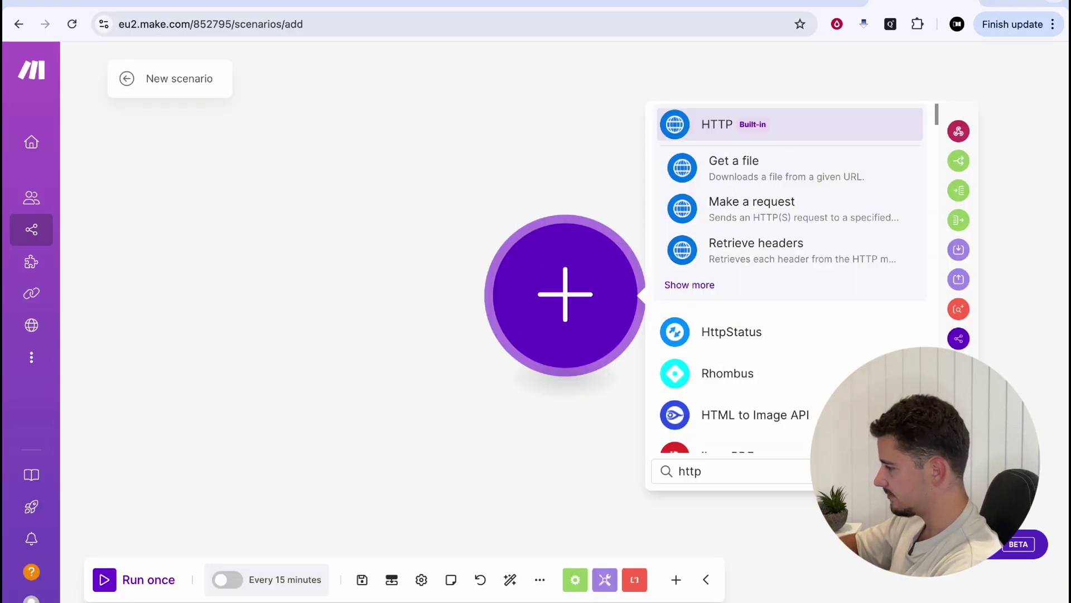
{"action": "key", "text": "Return"}
{"action": "scroll", "coordinate": [812, 402], "scroll_direction": "down", "scroll_amount": 3}
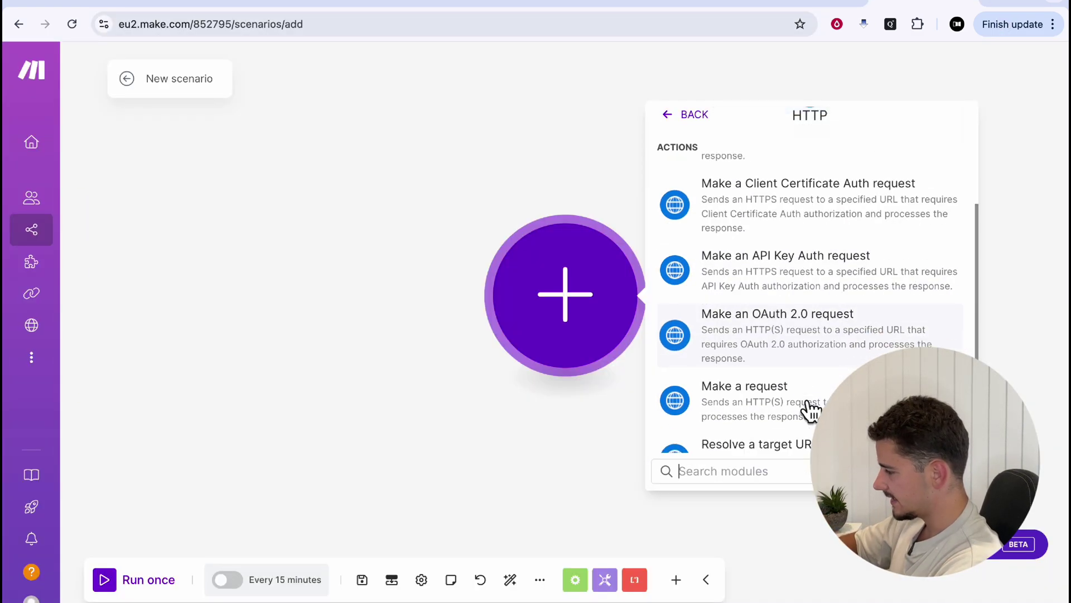
{"action": "left_click", "coordinate": [806, 406]}
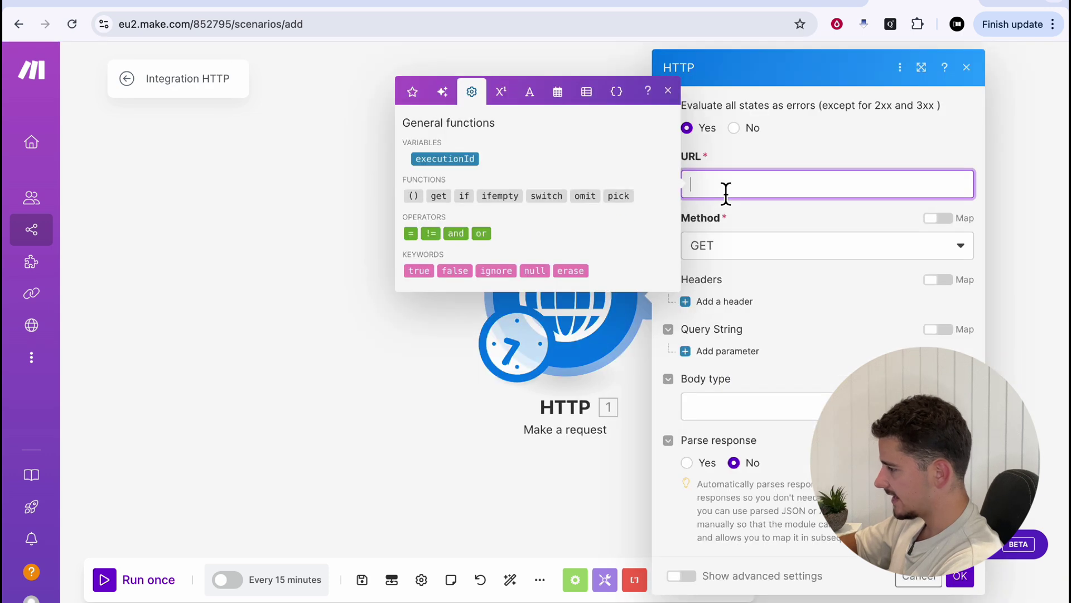
{"action": "key", "text": "super+v"}
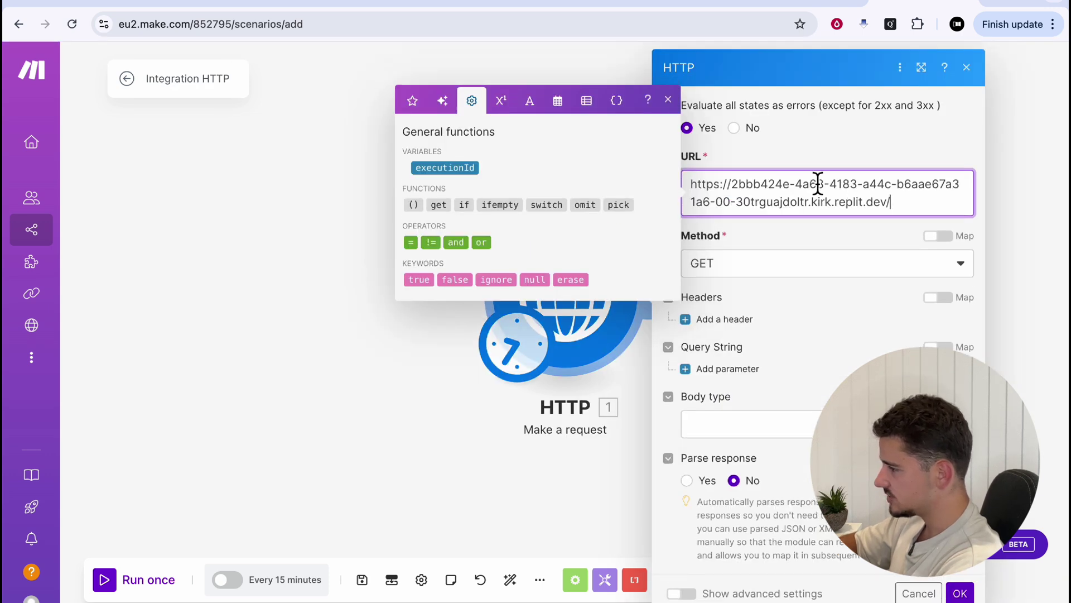
{"action": "left_click", "coordinate": [482, 4]}
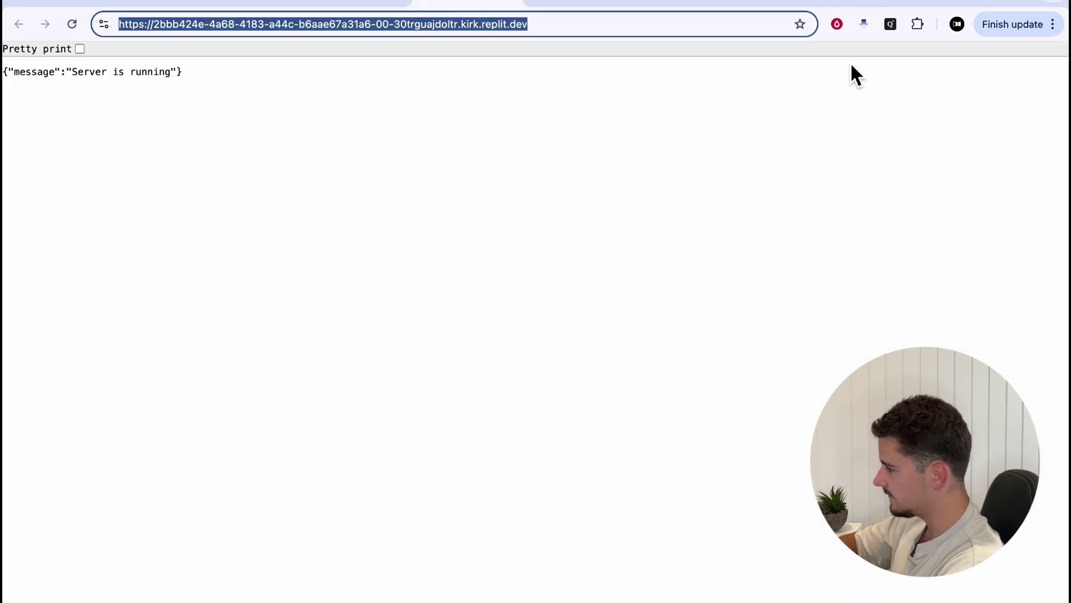
{"action": "left_click", "coordinate": [854, 5]}
{"action": "left_click", "coordinate": [915, 210]}
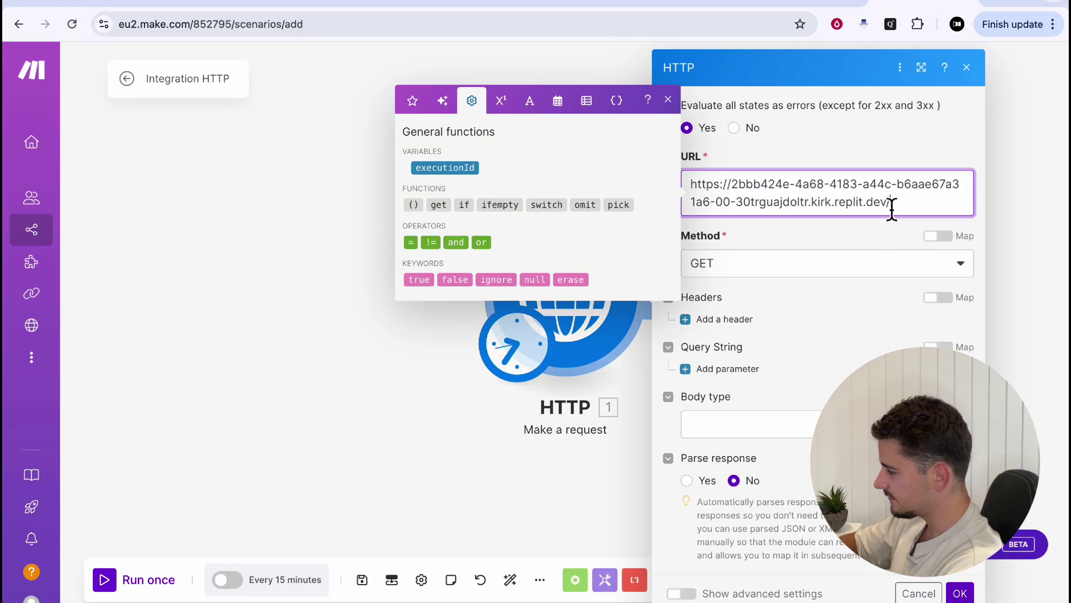
{"action": "type", "text": "make-outbound-call"}
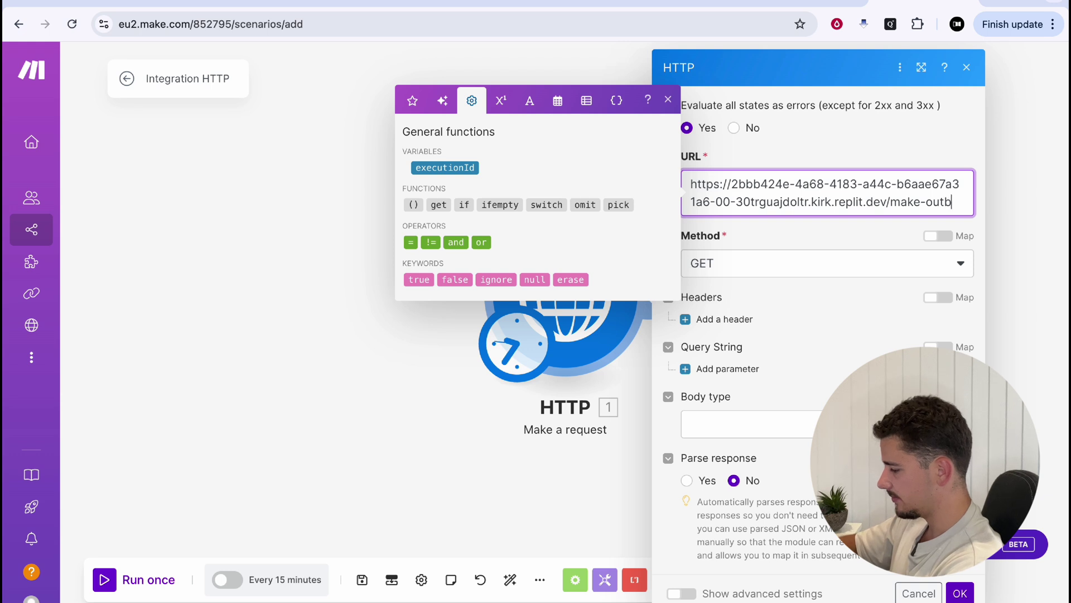
{"action": "left_click", "coordinate": [766, 251]}
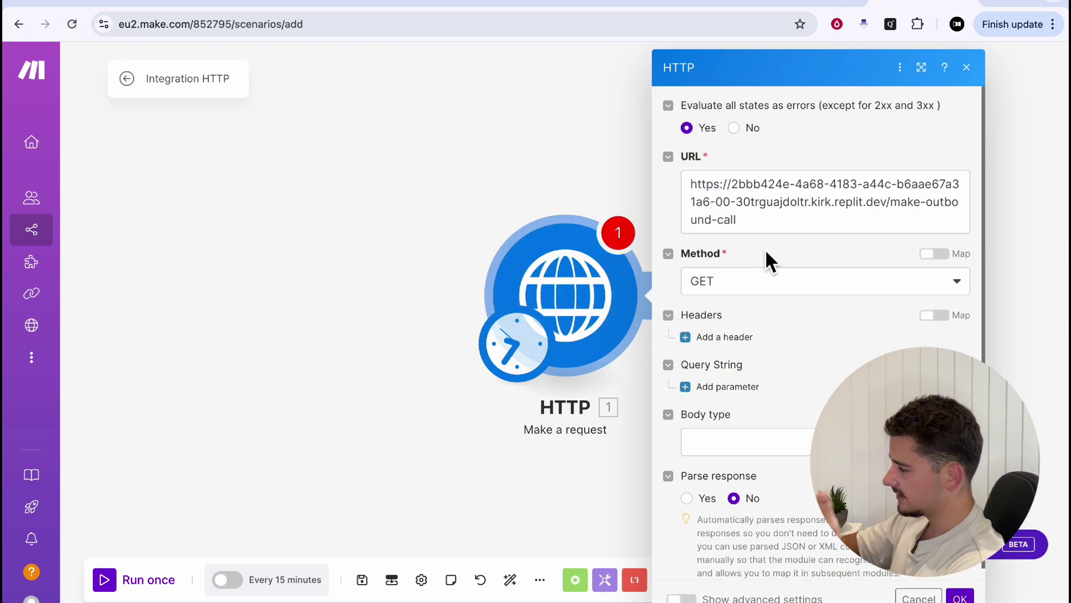
Set the method to POST with a Content-Type: application/json header
{"action": "left_click", "coordinate": [781, 287]}
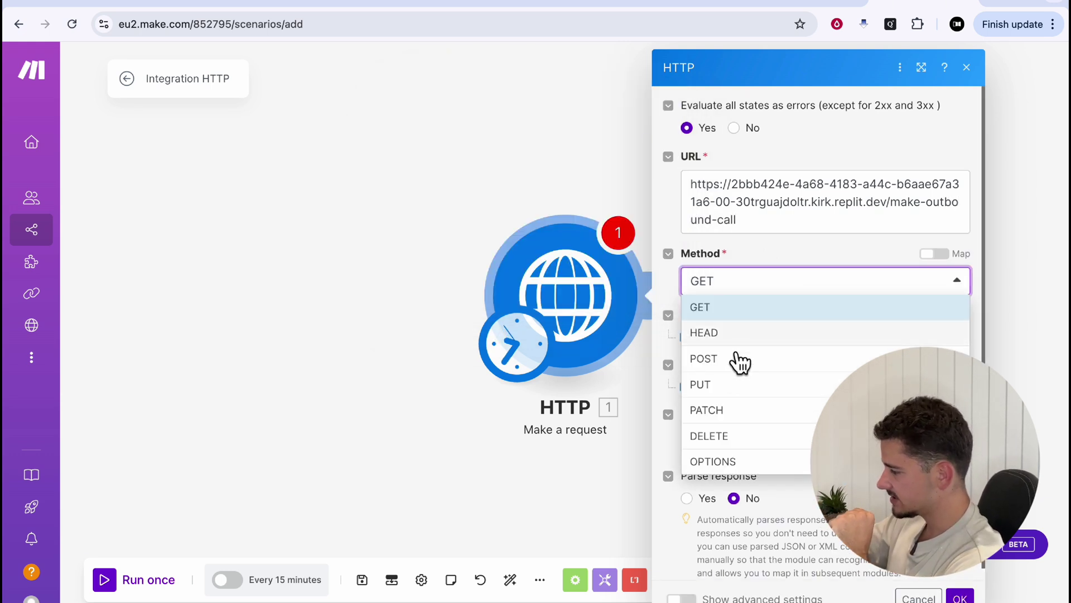
{"action": "left_click", "coordinate": [720, 360]}
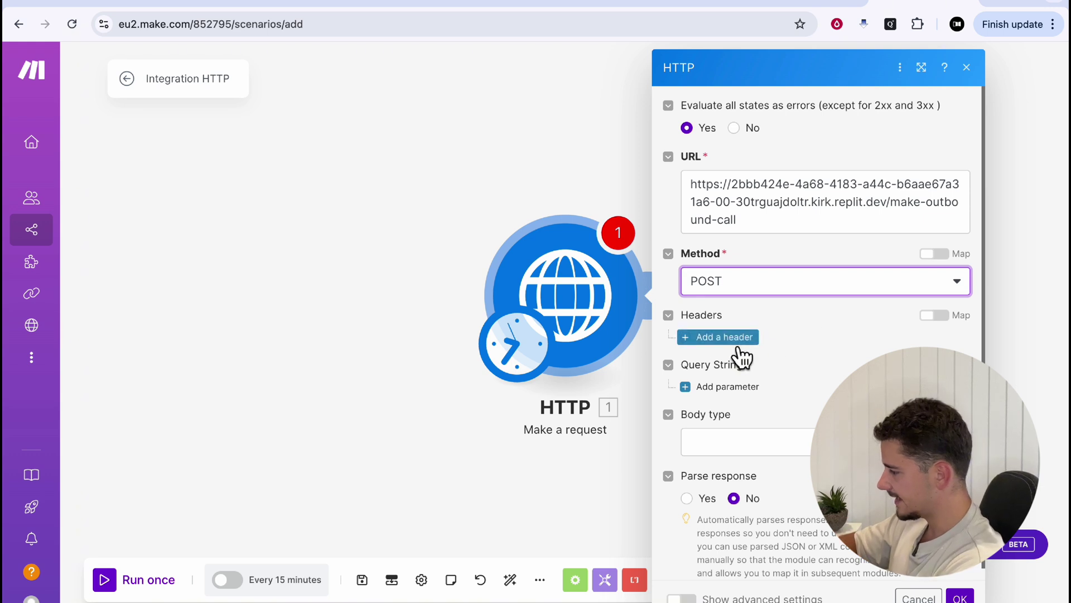
{"action": "left_click", "coordinate": [717, 337]}
{"action": "left_click", "coordinate": [777, 385]}
{"action": "type", "text": "Content-Type"}
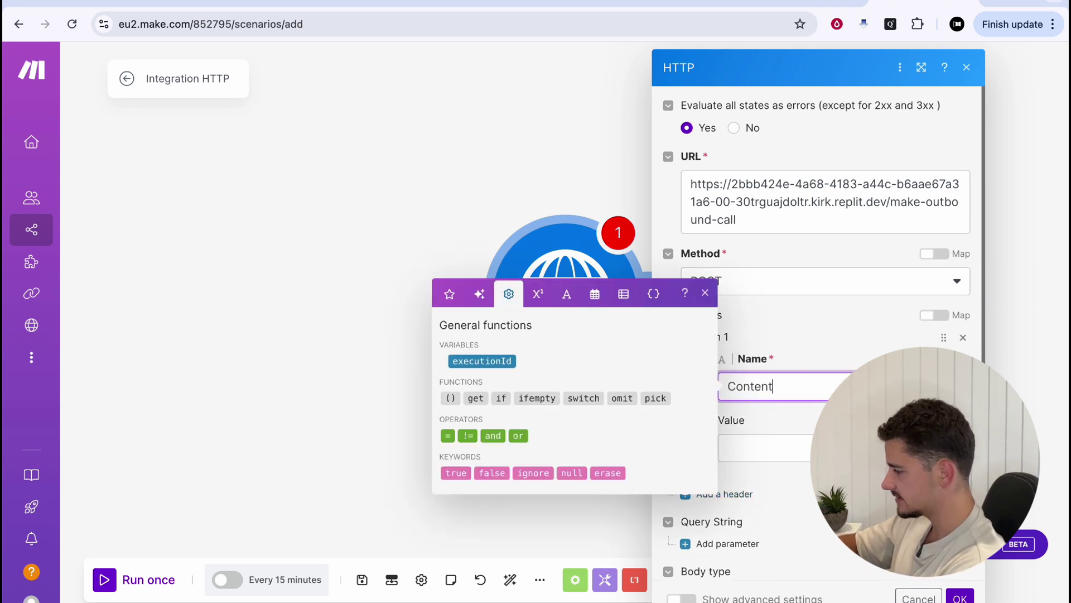
{"action": "key", "text": "Tab"}
{"action": "type", "text": "application/json"}
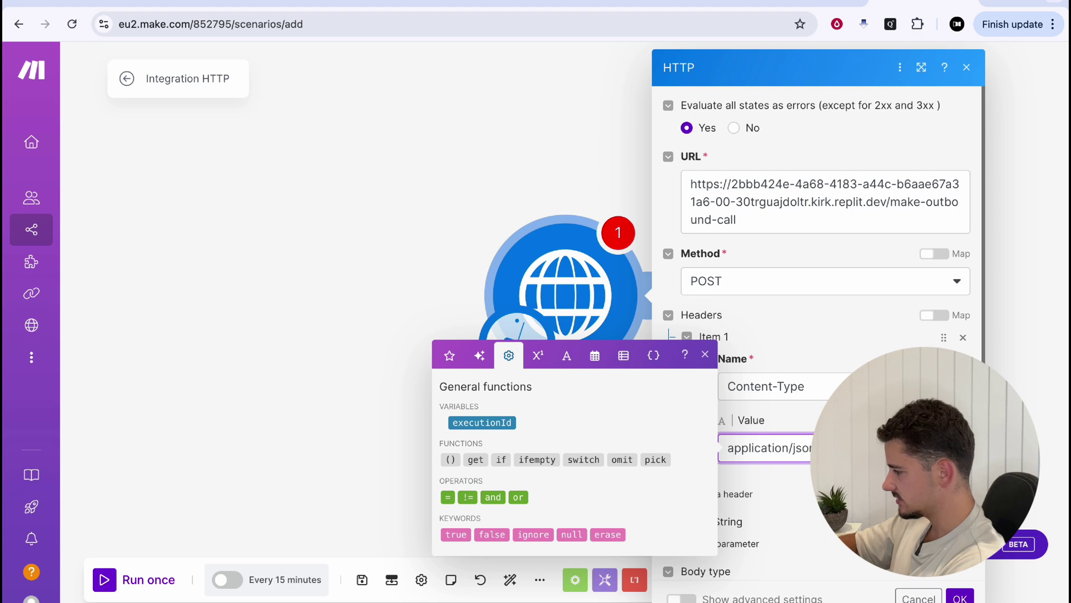
Set the body type to Raw with content type JSON (application/json)
{"action": "scroll", "coordinate": [747, 442], "scroll_direction": "down", "scroll_amount": 3}
{"action": "left_click", "coordinate": [748, 441]}
{"action": "left_click", "coordinate": [738, 451]}
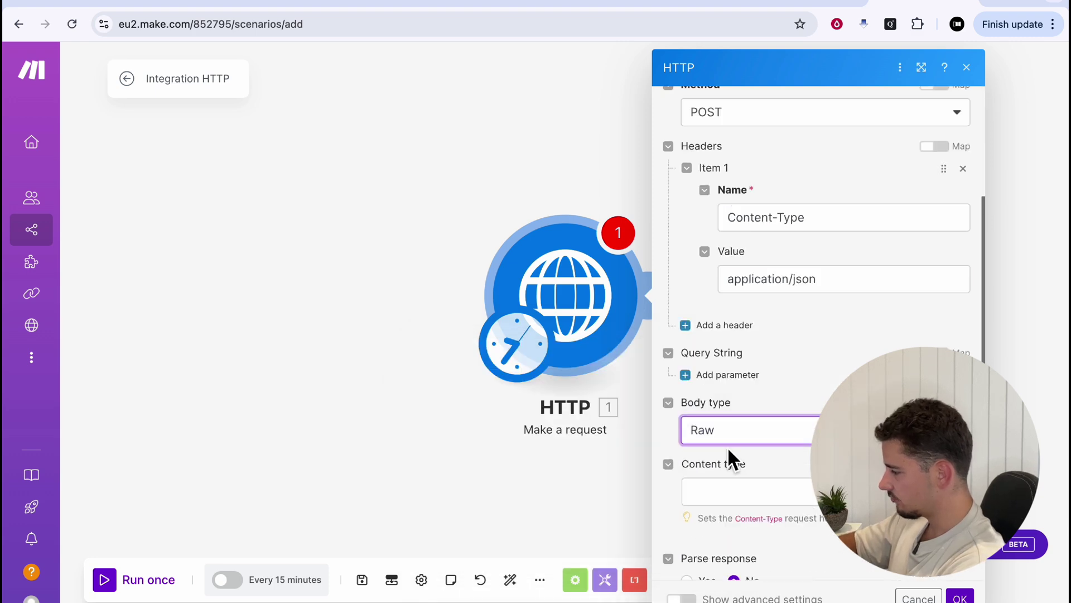
{"action": "scroll", "coordinate": [728, 440], "scroll_direction": "down", "scroll_amount": 2}
{"action": "left_click", "coordinate": [733, 392]}
{"action": "left_click", "coordinate": [747, 467]}
{"action": "scroll", "coordinate": [754, 474], "scroll_direction": "down", "scroll_amount": 1}
{"action": "left_click", "coordinate": [716, 430]}
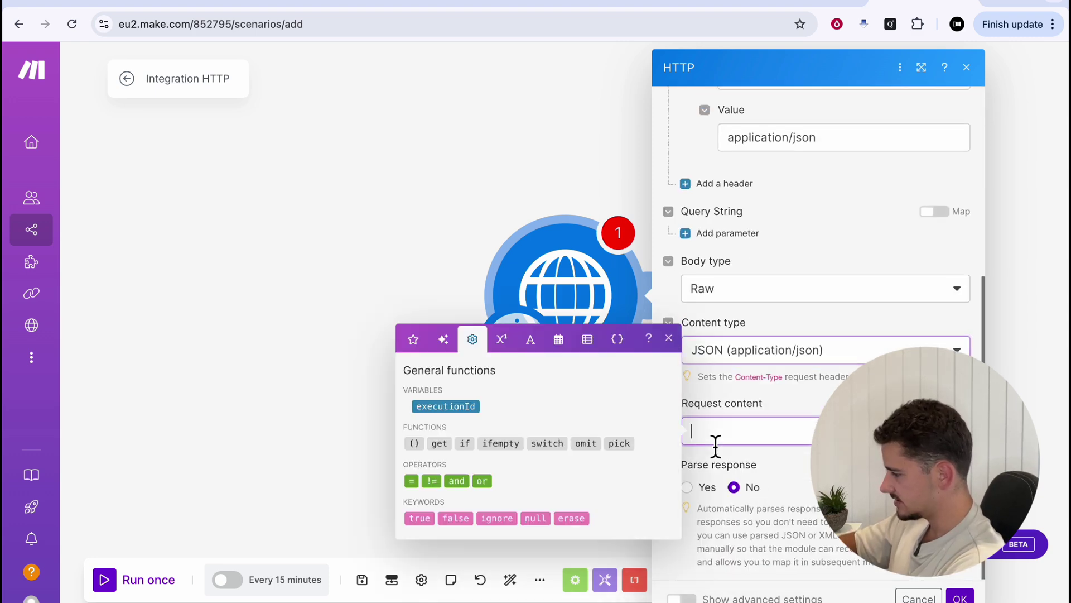
{"action": "left_click", "coordinate": [668, 338]}
{"action": "left_click", "coordinate": [716, 431]}
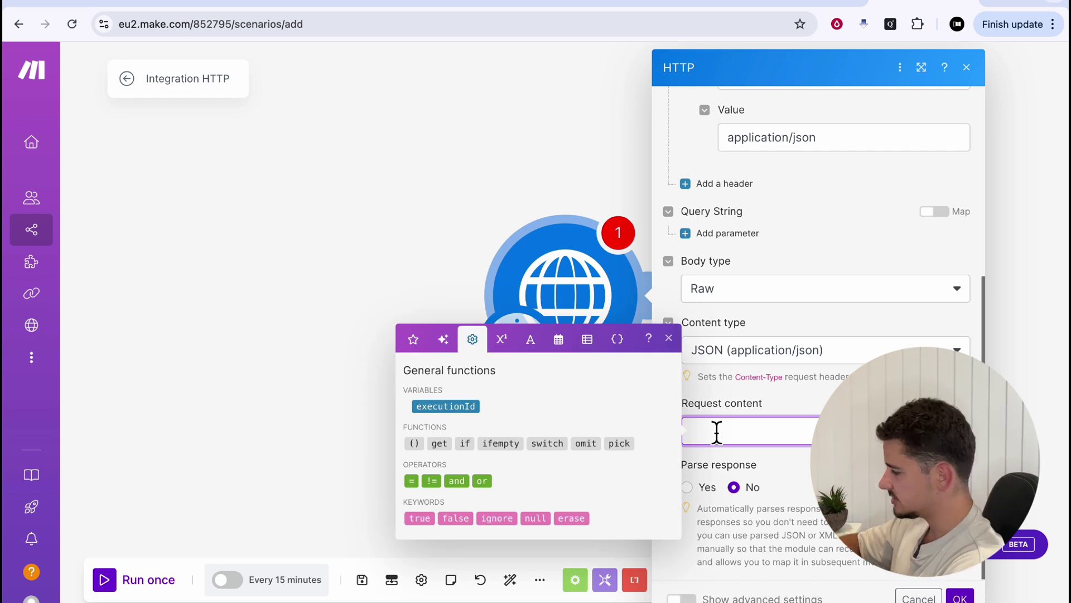
Write a JSON body with the destination 'to' phone number, set Parse response to Yes, and click OK
{"action": "type", "text": "{"}
{"action": "key", "text": "Return"}
{"action": "type", "text": "\"to"}
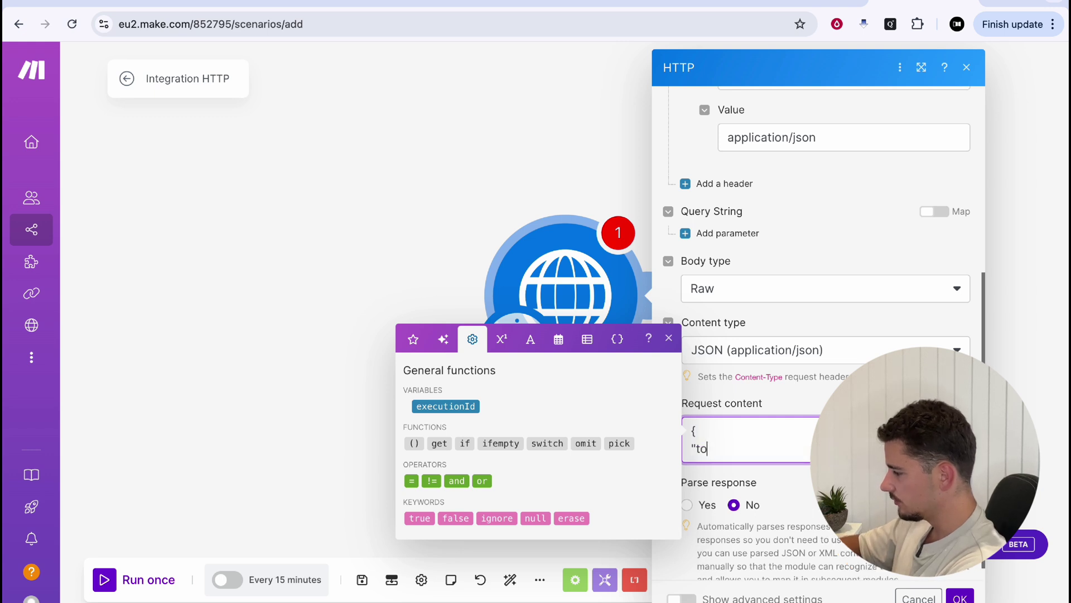
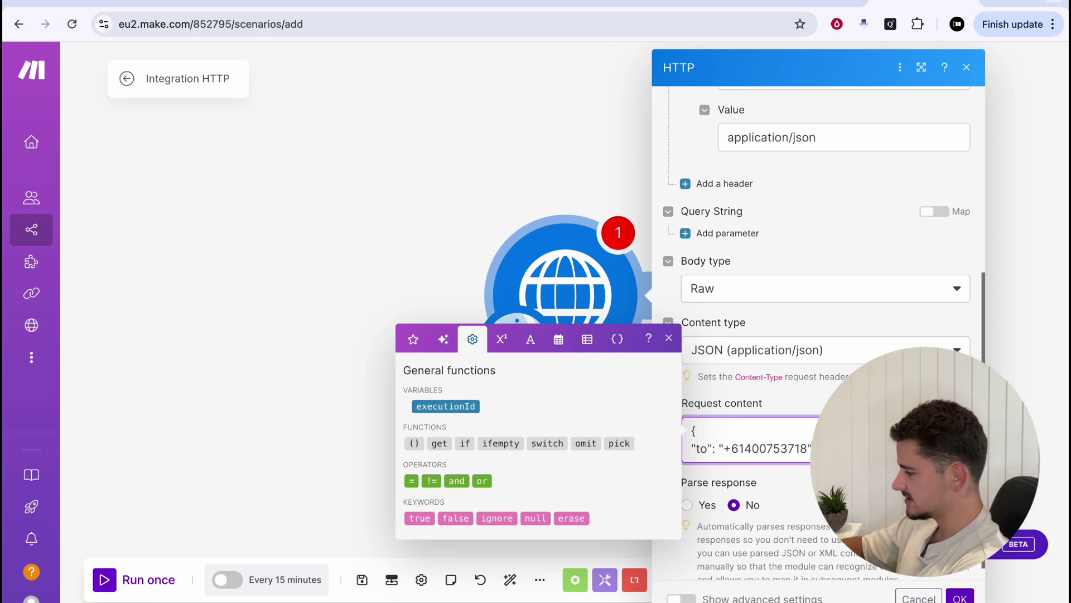
{"action": "key", "text": "Return"}
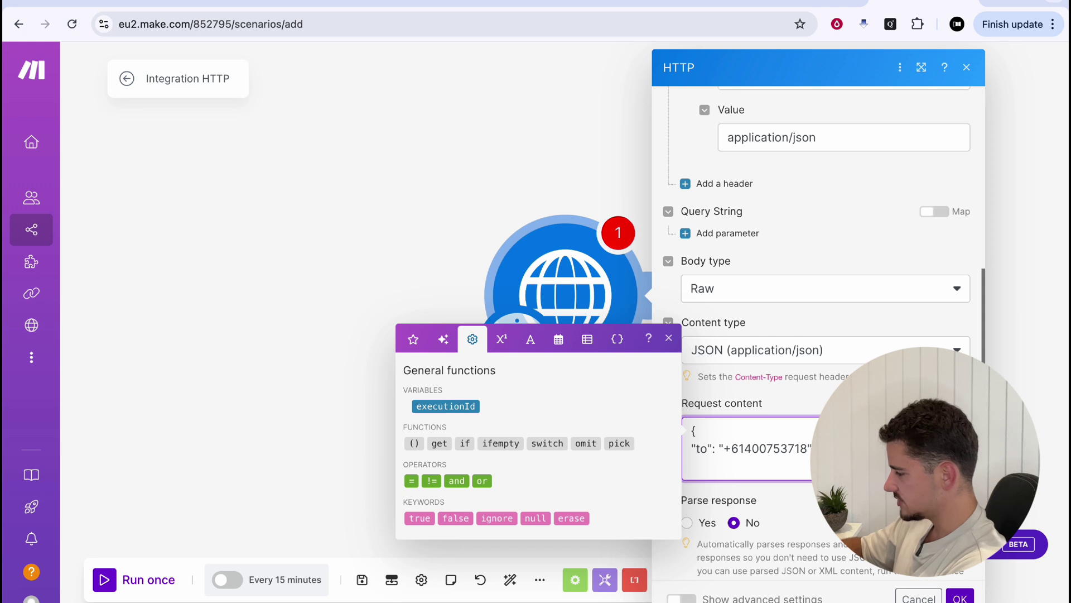
{"action": "left_click", "coordinate": [678, 353]}
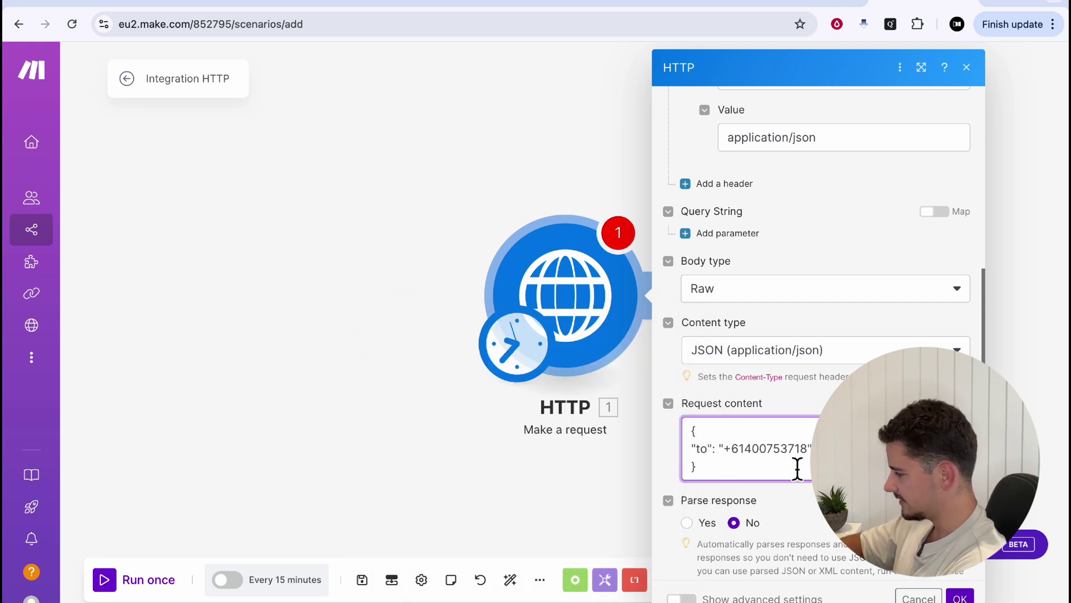
{"action": "left_click", "coordinate": [792, 464]}
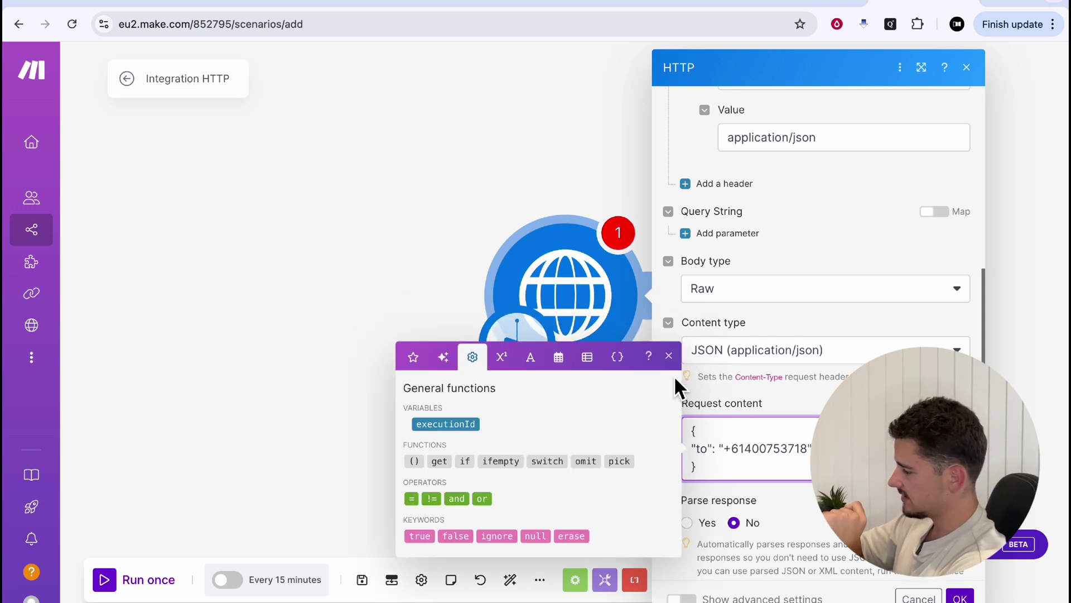
{"action": "left_click", "coordinate": [669, 356]}
{"action": "left_click_drag", "start_coordinate": [691, 448], "coordinate": [808, 449]}
{"action": "left_click", "coordinate": [809, 448]}
{"action": "left_click", "coordinate": [688, 376]}
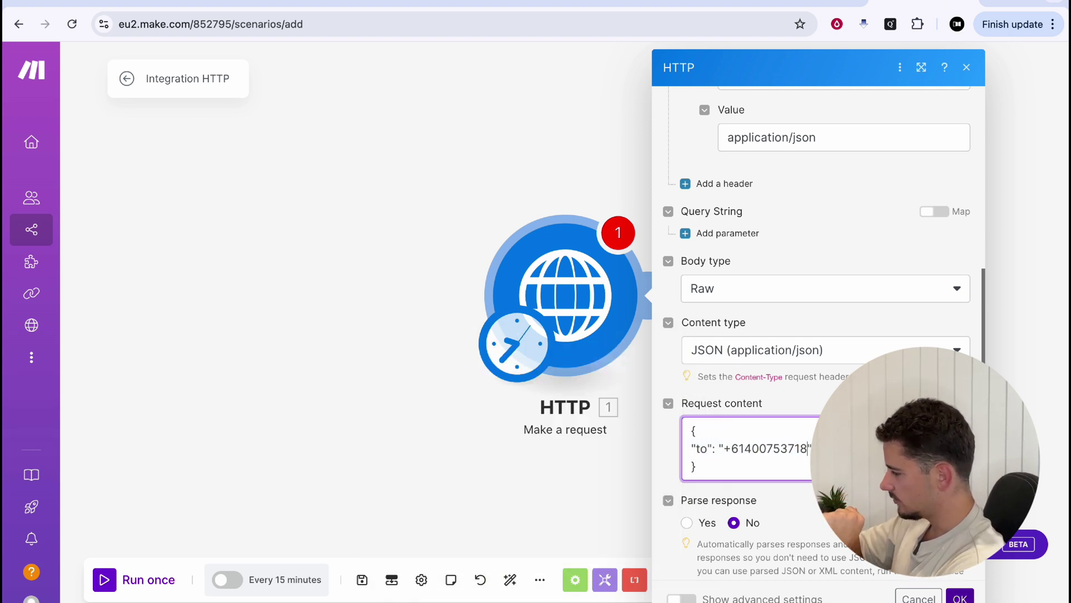
{"action": "left_click", "coordinate": [687, 522]}
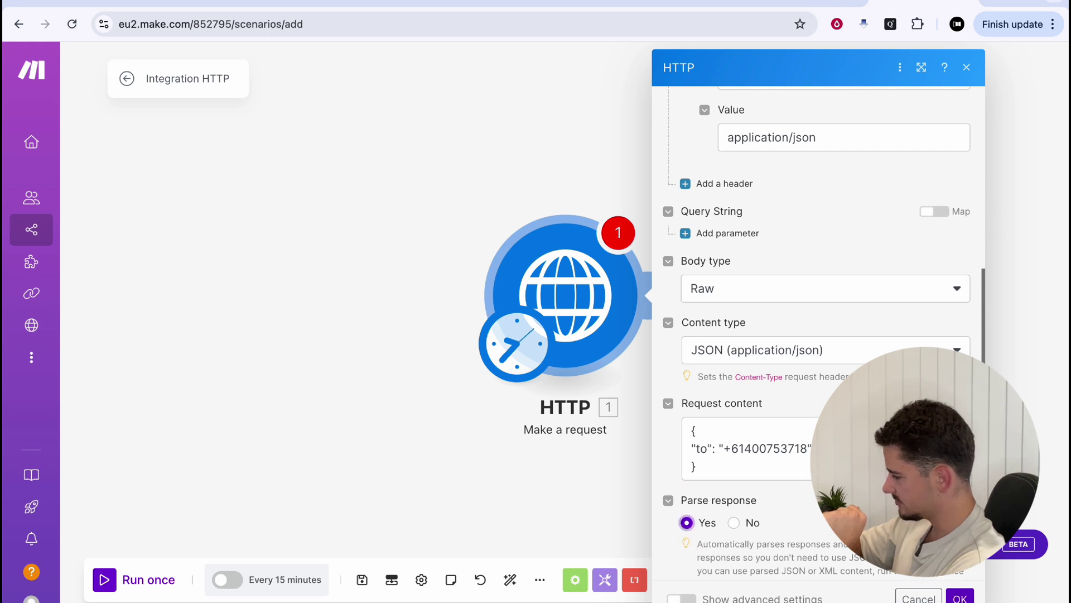
{"action": "left_click", "coordinate": [960, 597]}
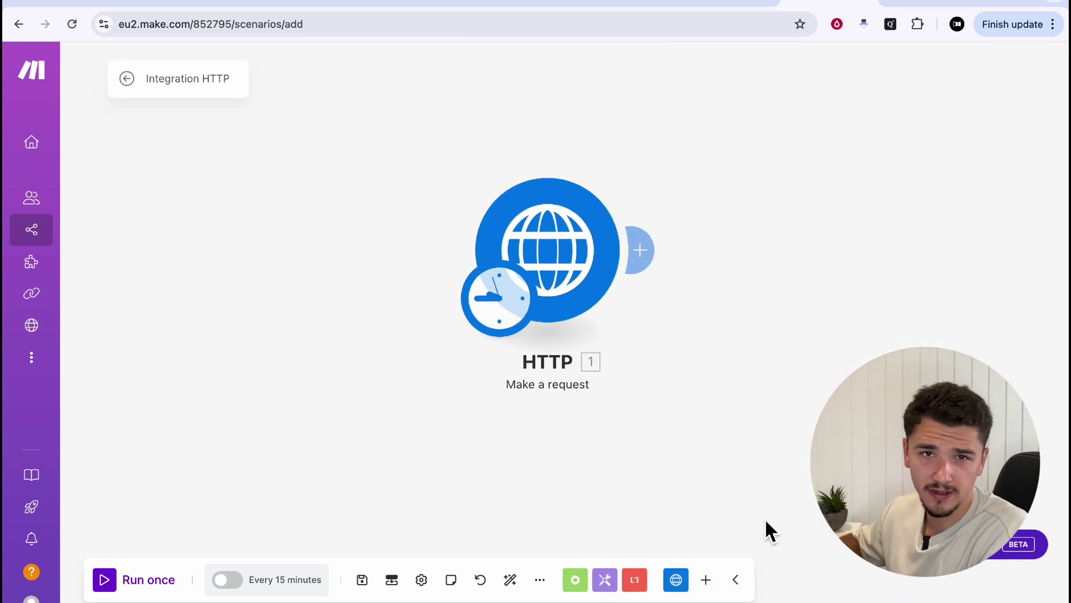
Run only the HTTP module, check its status 200 output, and close the details
{"action": "right_click", "coordinate": [558, 268]}
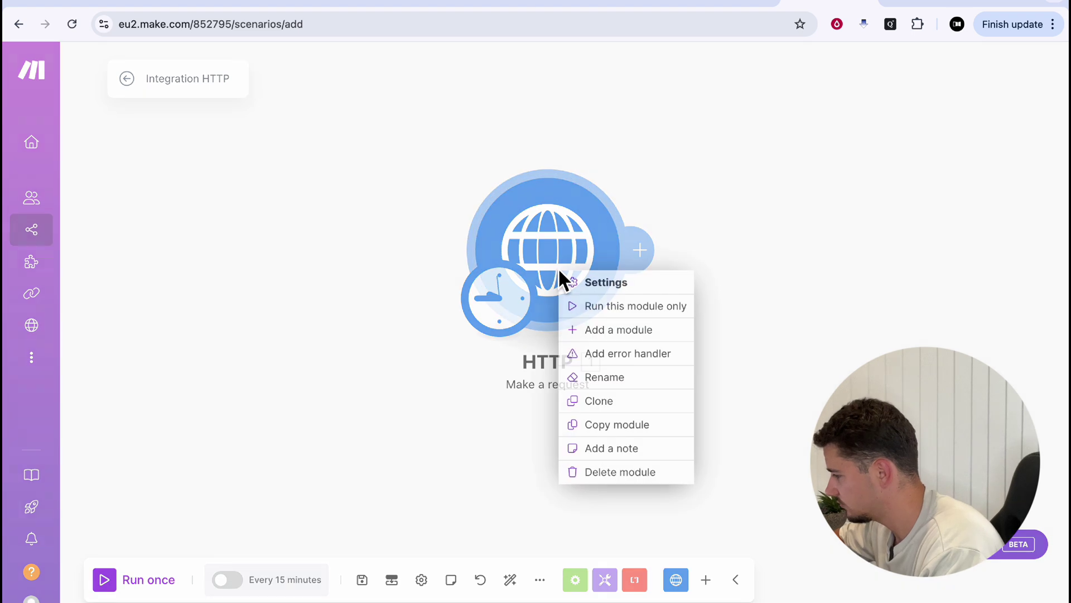
{"action": "left_click", "coordinate": [615, 316]}
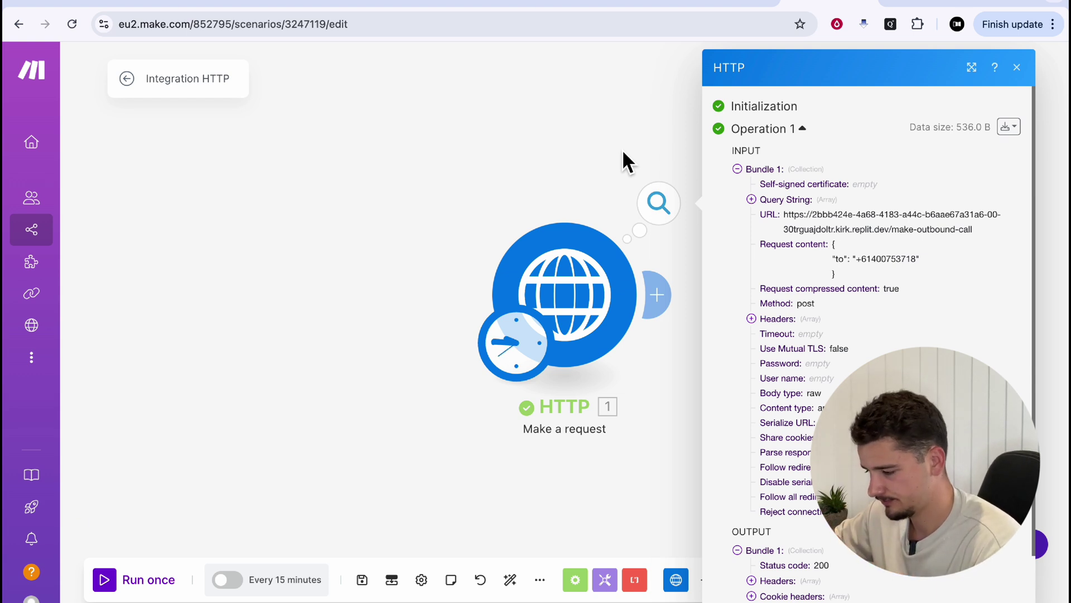
{"action": "left_click", "coordinate": [589, 138]}
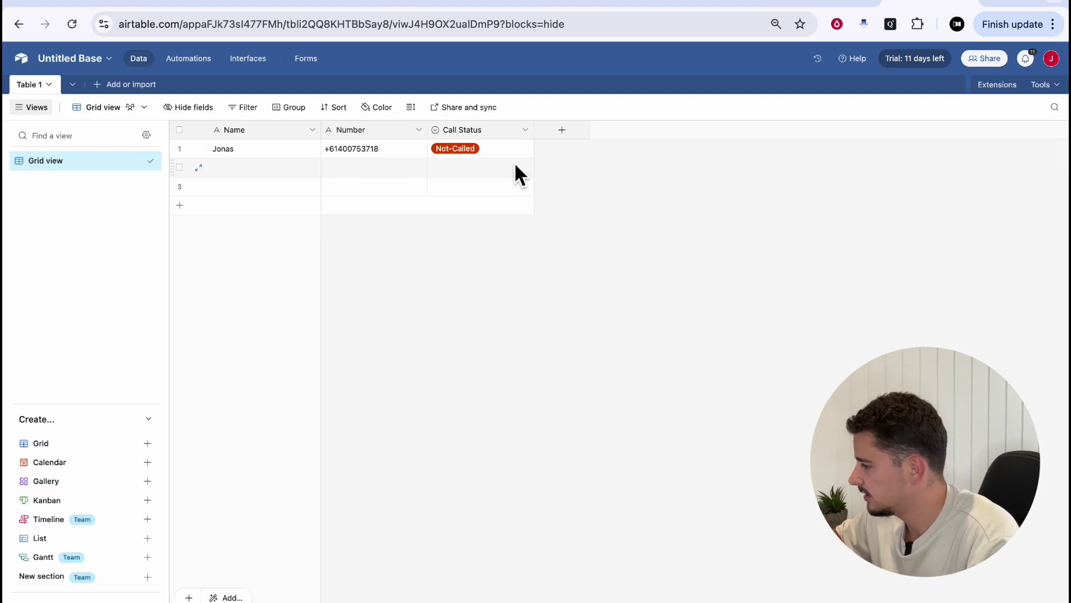
Add an Airtable Search Records module and place it before the HTTP request
{"action": "left_click", "coordinate": [828, 3]}
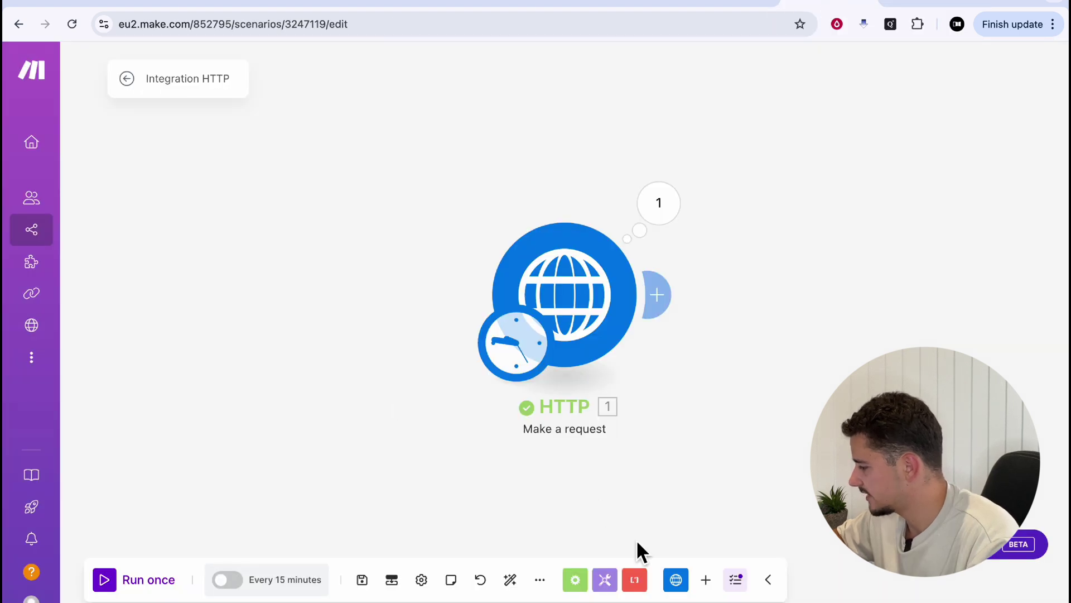
{"action": "left_click", "coordinate": [706, 579]}
{"action": "type", "text": "air"}
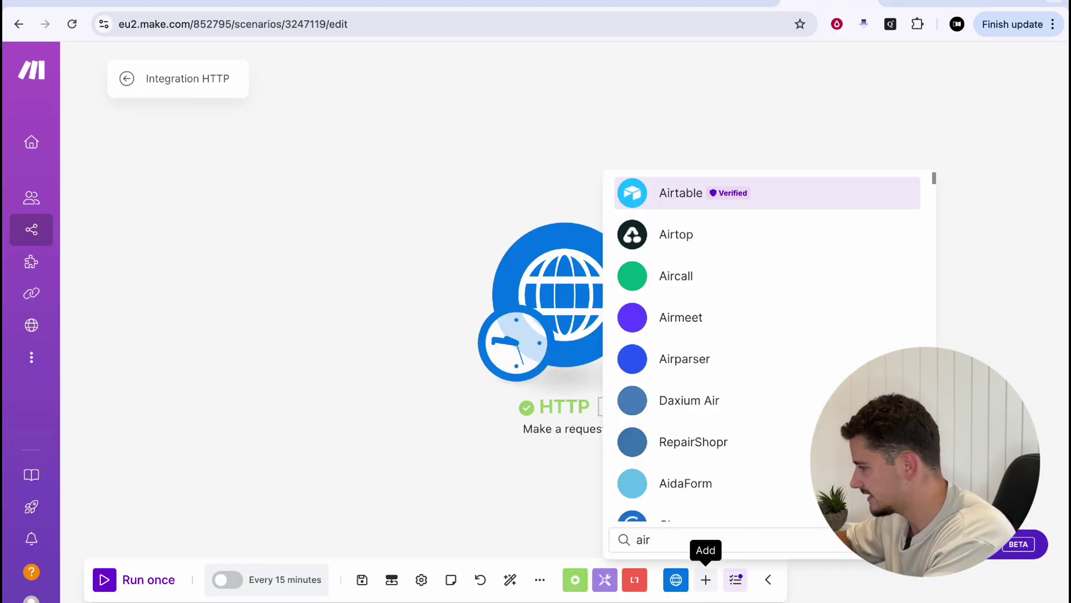
{"action": "key", "text": "Return"}
{"action": "left_click", "coordinate": [753, 362]}
{"action": "left_click", "coordinate": [288, 310]}
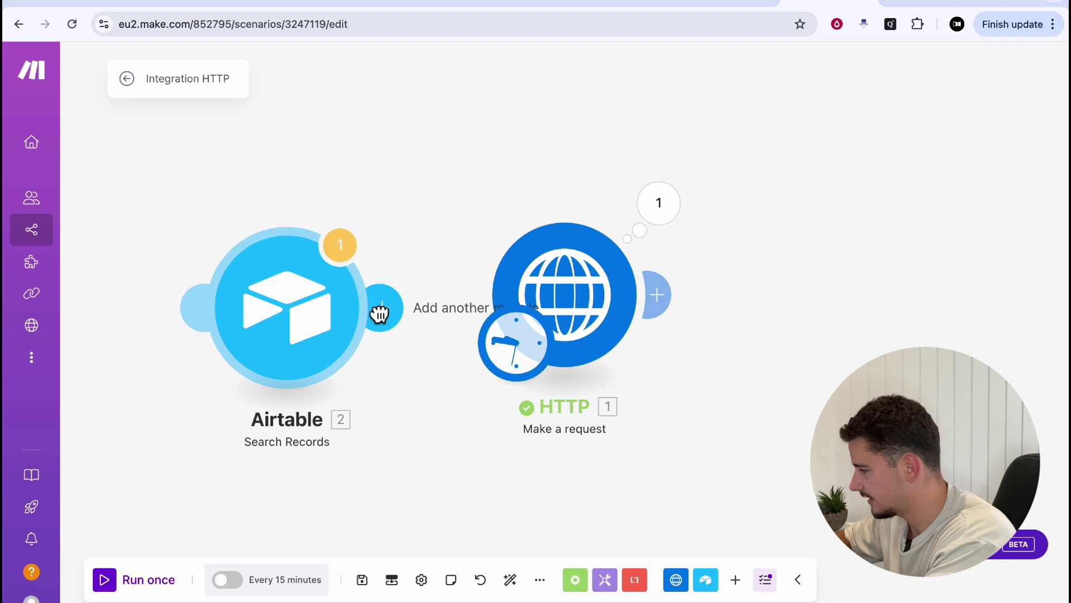
{"action": "left_click_drag", "start_coordinate": [547, 291], "coordinate": [665, 304]}
Set the search to Table 1 with formula ({Call Status} = 'Not-Called') and limit 1
{"action": "left_click", "coordinate": [335, 290]}
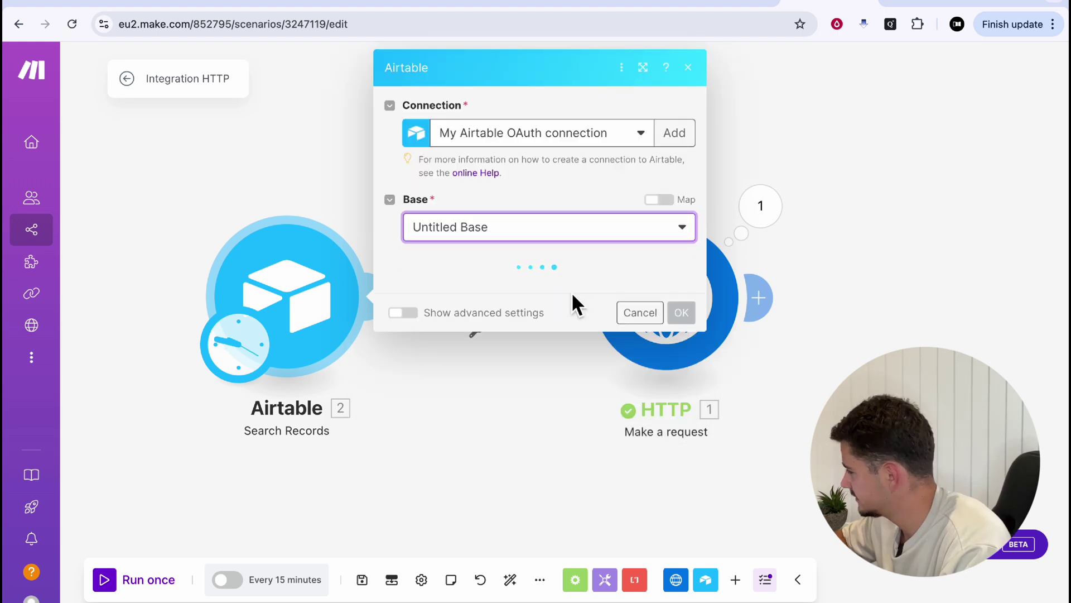
{"action": "left_click", "coordinate": [517, 295]}
{"action": "left_click", "coordinate": [479, 308]}
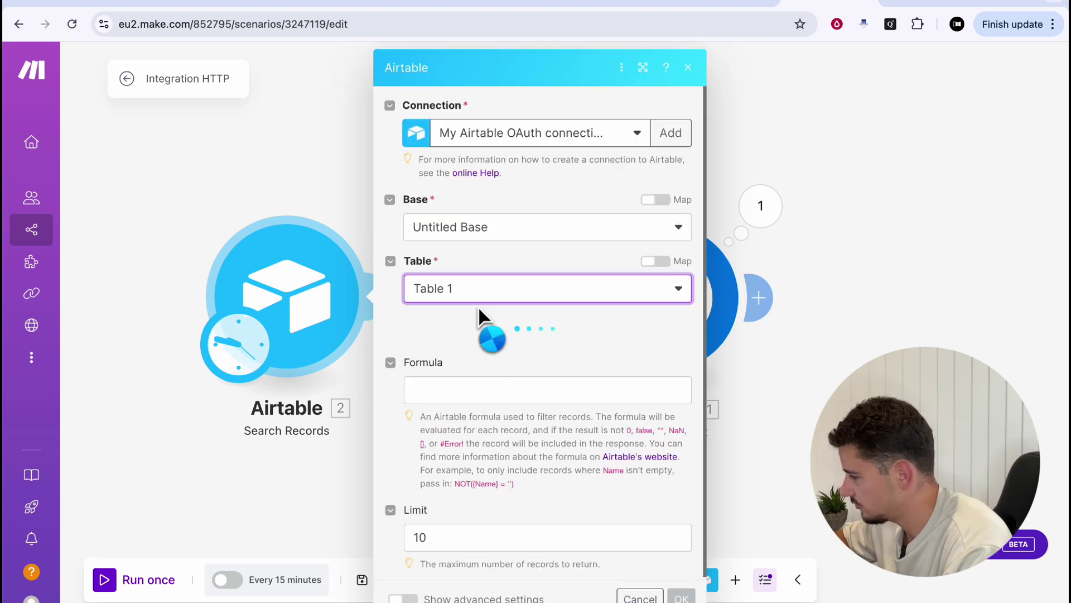
{"action": "left_click", "coordinate": [521, 401]}
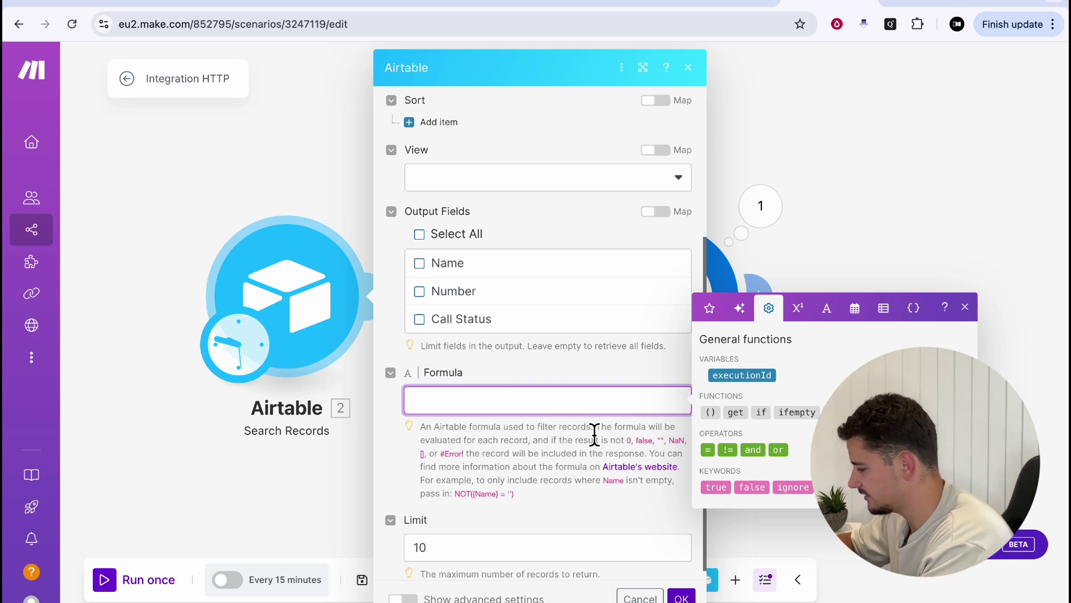
{"action": "type", "text": "({Call St"}
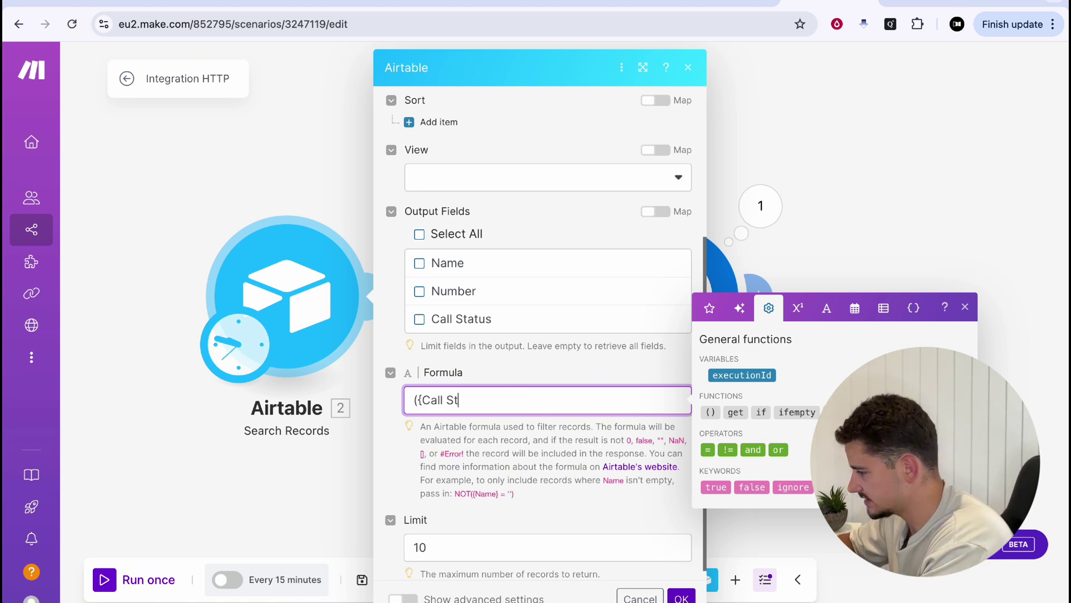
{"action": "type", "text": "atus} = '"}
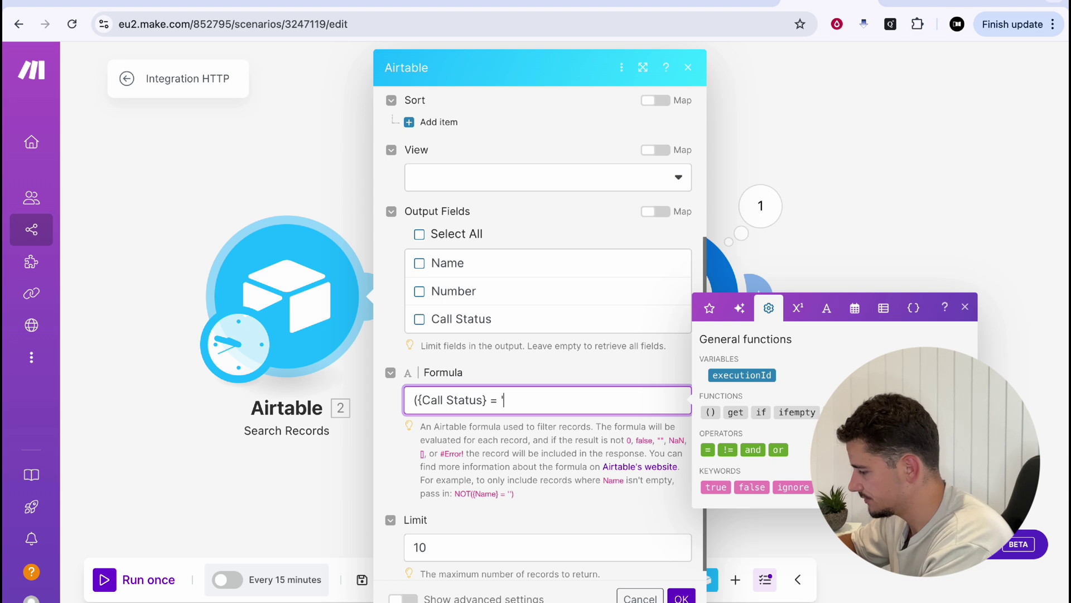
{"action": "type", "text": "Not-ca"}
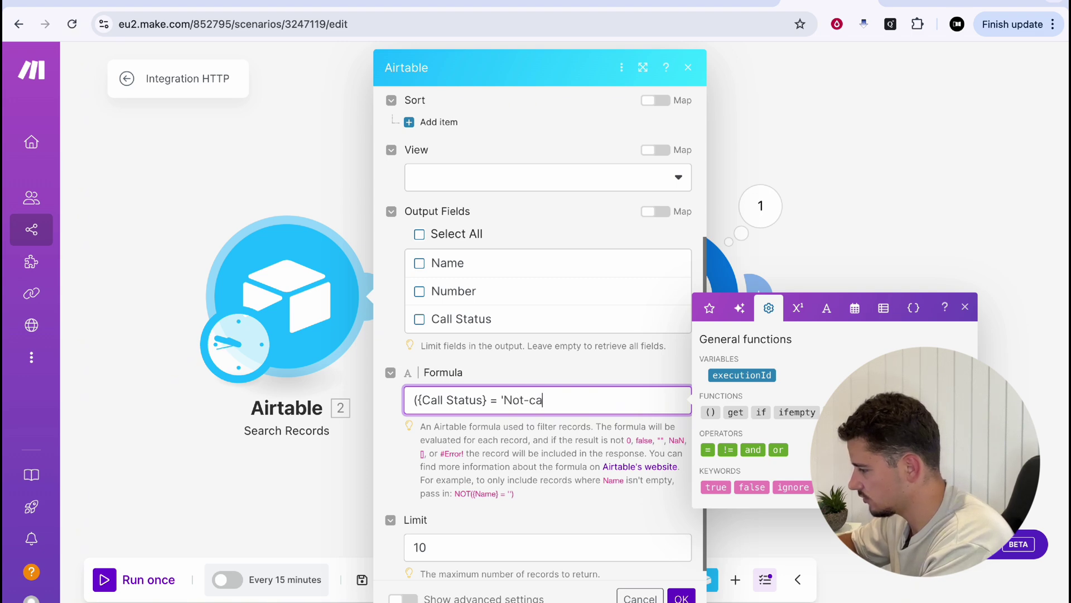
{"action": "type", "text": "lled')"}
{"action": "left_click", "coordinate": [476, 547]}
{"action": "double_click", "coordinate": [476, 548]}
{"action": "type", "text": "1"}
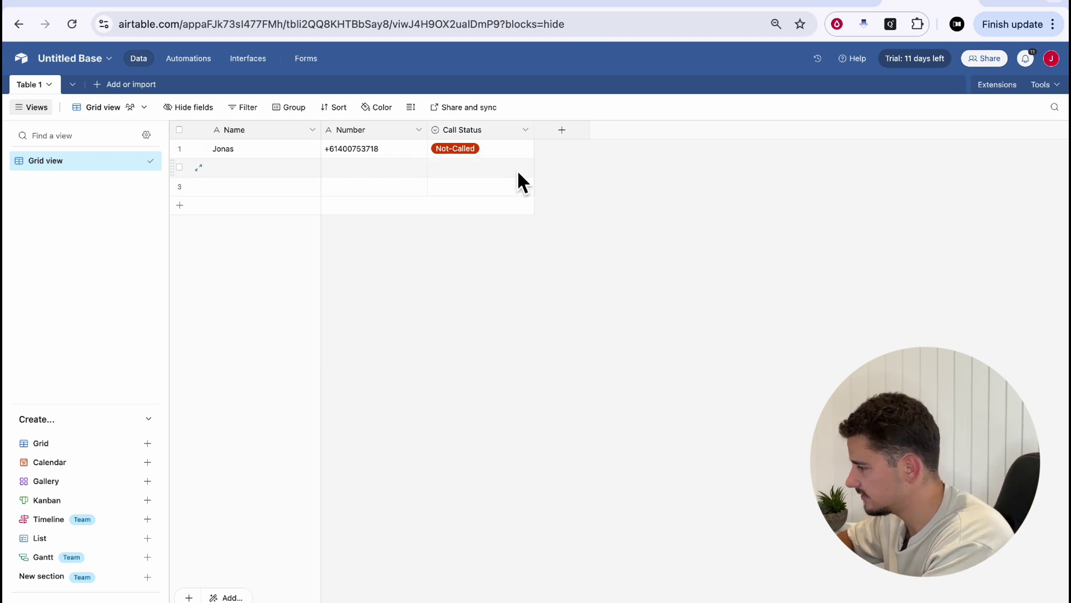
Run only the Airtable search module and review the one returned record
{"action": "left_click", "coordinate": [825, 4]}
{"action": "right_click", "coordinate": [323, 318]}
{"action": "left_click", "coordinate": [351, 349]}
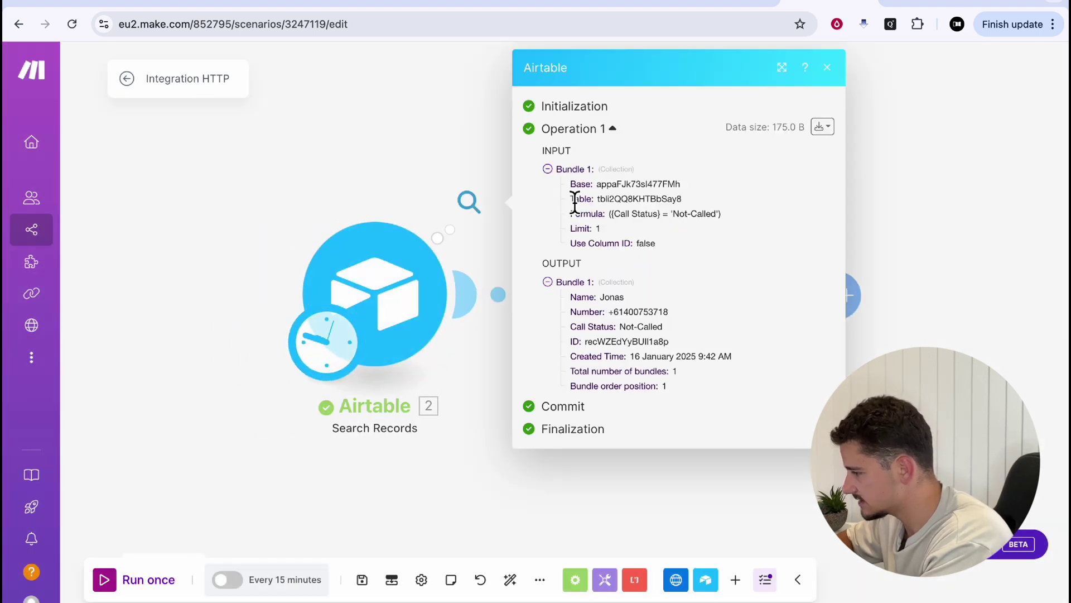
{"action": "left_click_drag", "start_coordinate": [599, 297], "coordinate": [680, 350]}
{"action": "left_click", "coordinate": [683, 360]}
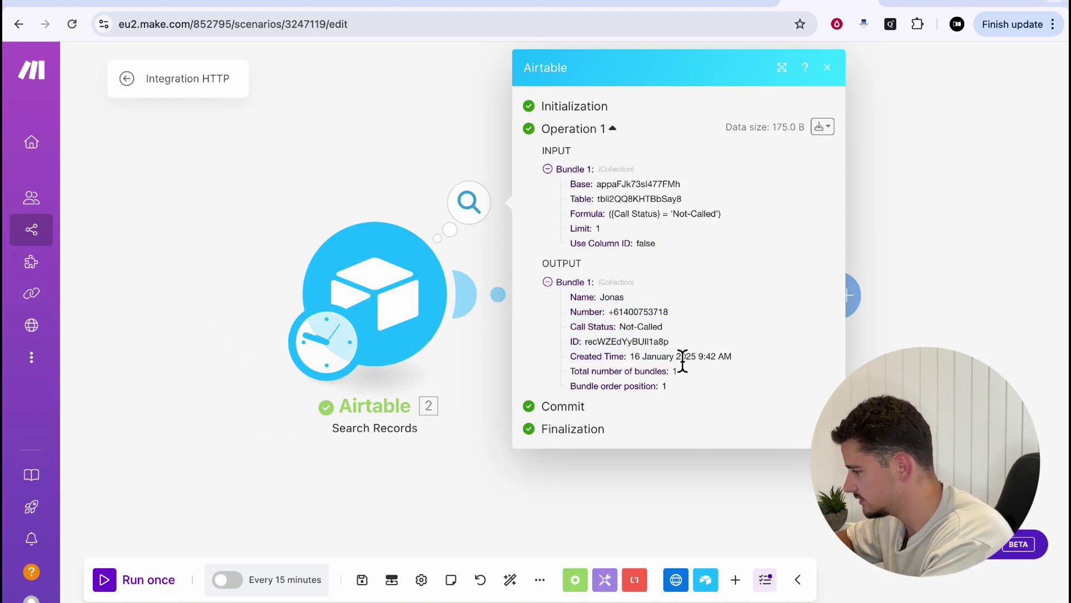
{"action": "left_click", "coordinate": [413, 159]}
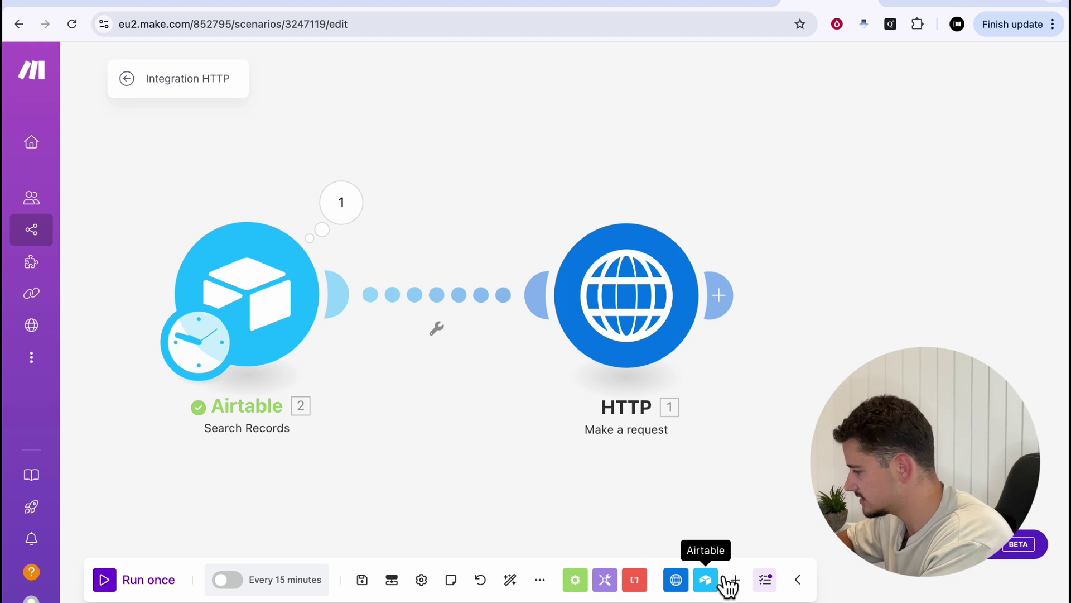
Add an Airtable Update a Record module after the HTTP request
{"action": "left_click", "coordinate": [720, 583]}
{"action": "type", "text": "updat"}
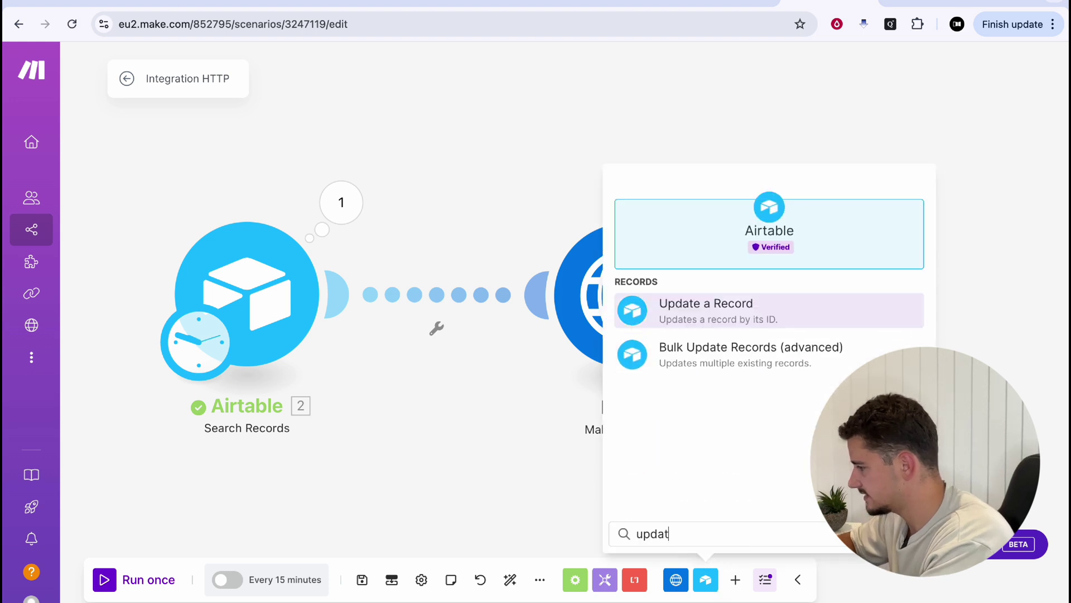
{"action": "left_click", "coordinate": [706, 309]}
{"action": "left_click_drag", "start_coordinate": [784, 314], "coordinate": [996, 312]}
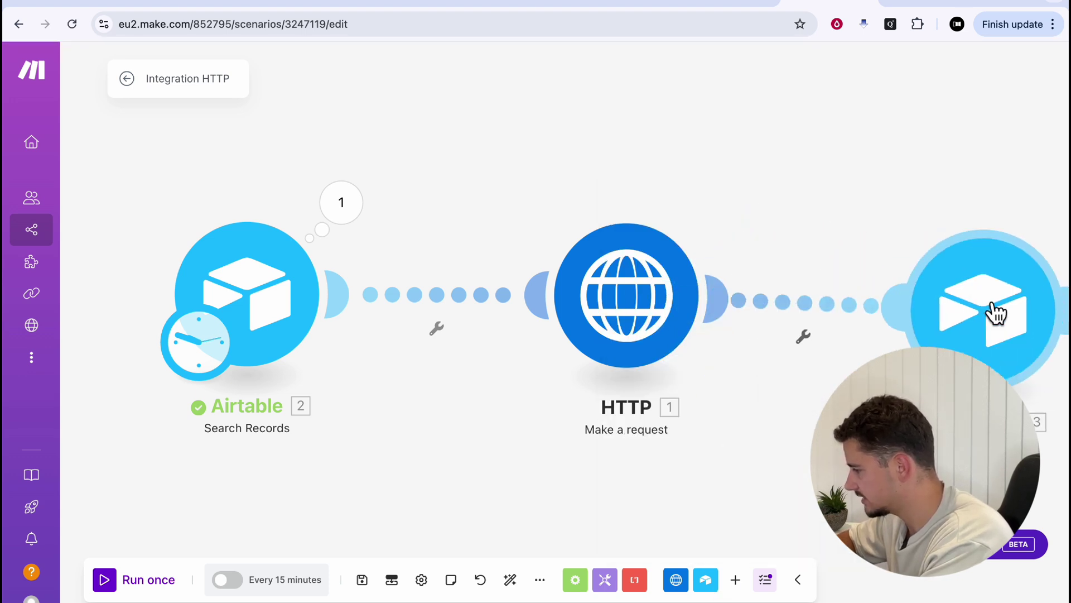
Map Record ID to the search's 2. ID and set Call Status to Called
{"action": "left_click", "coordinate": [962, 298]}
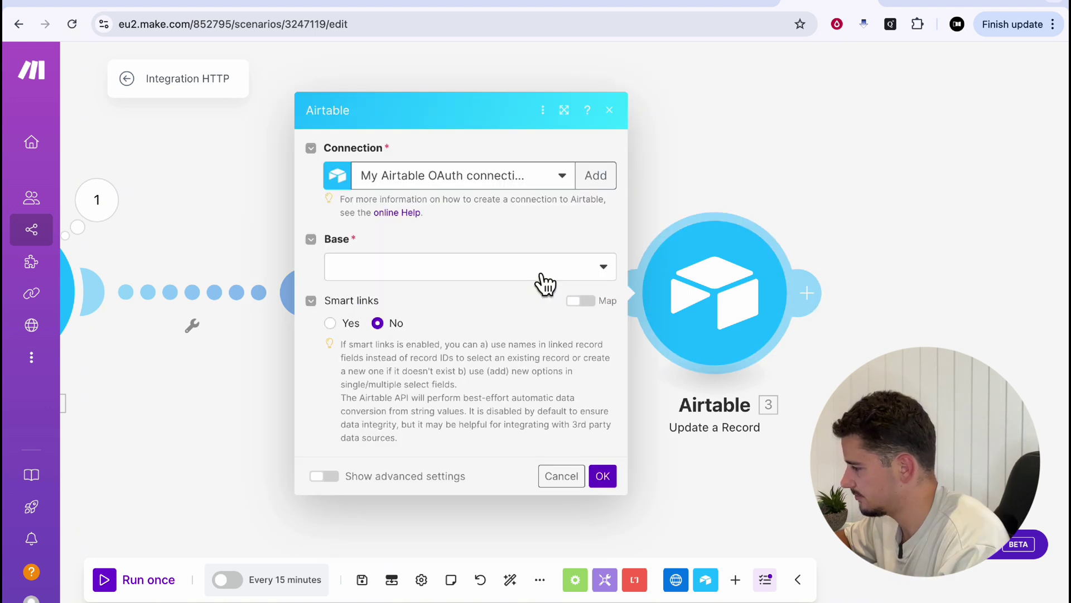
{"action": "left_click", "coordinate": [417, 348]}
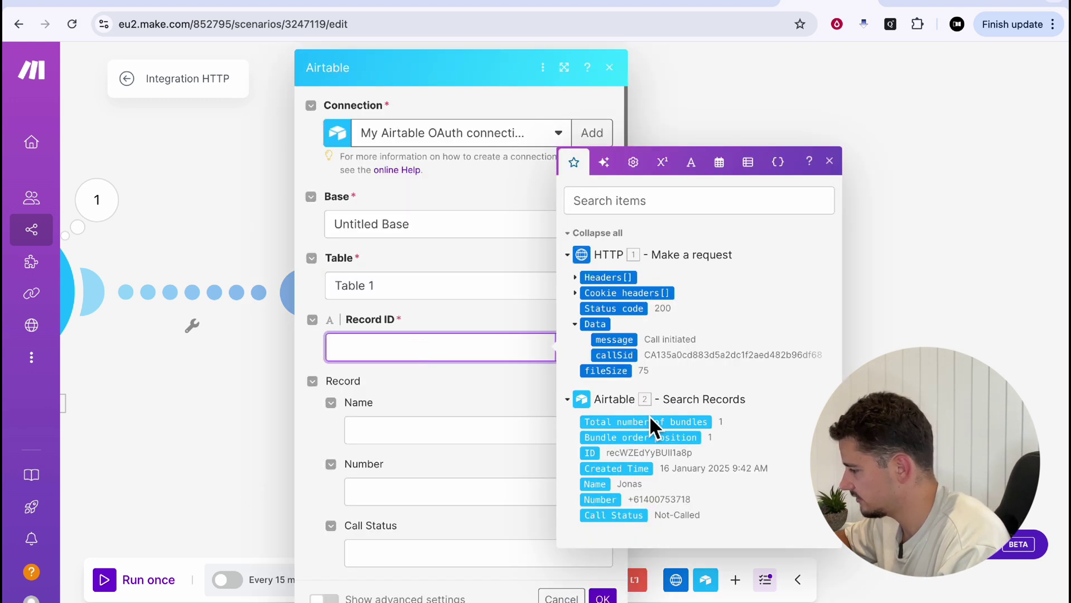
{"action": "left_click", "coordinate": [599, 459]}
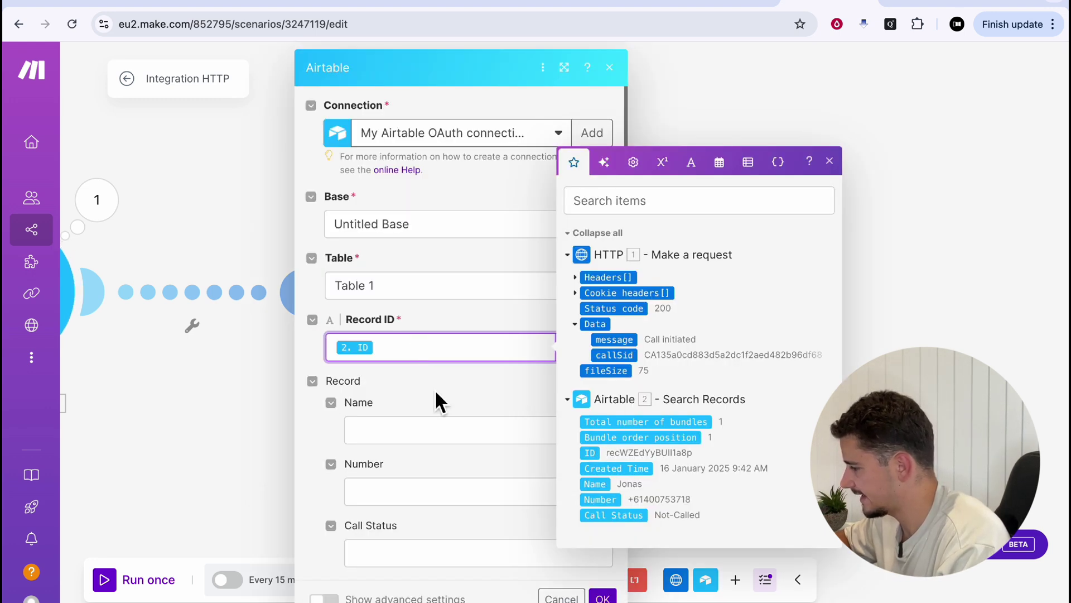
{"action": "left_click", "coordinate": [474, 393]}
{"action": "scroll", "coordinate": [474, 392], "scroll_direction": "down", "scroll_amount": 2}
{"action": "left_click", "coordinate": [423, 497]}
{"action": "type", "text": "Called"}
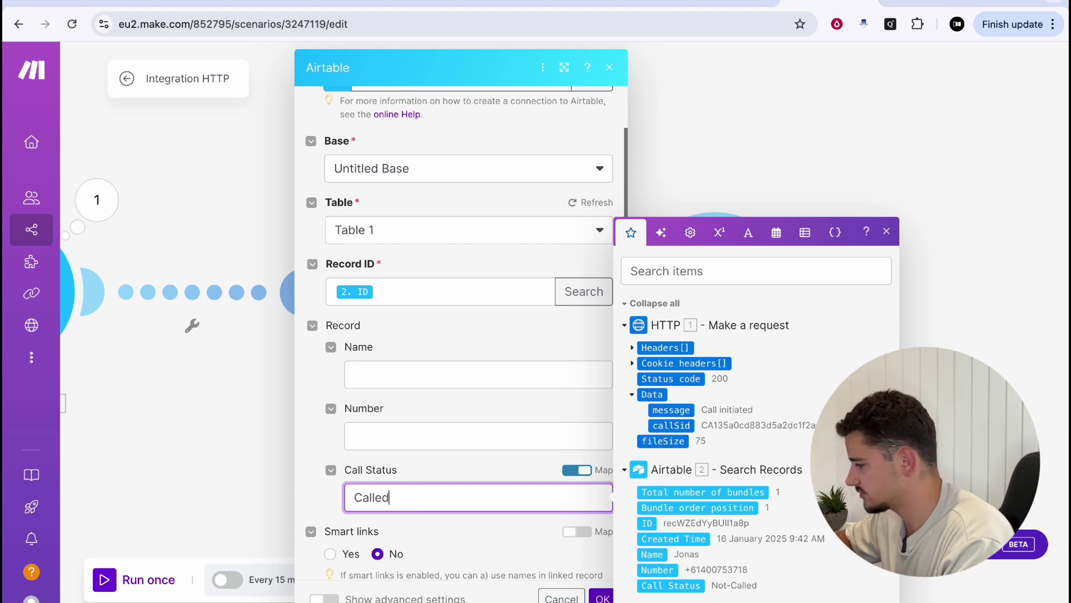
{"action": "left_click", "coordinate": [602, 596]}
Replace the hard-coded phone number in the HTTP request body with the search's 2. Number
{"action": "left_click", "coordinate": [586, 262]}
{"action": "scroll", "coordinate": [765, 364], "scroll_direction": "down", "scroll_amount": 6}
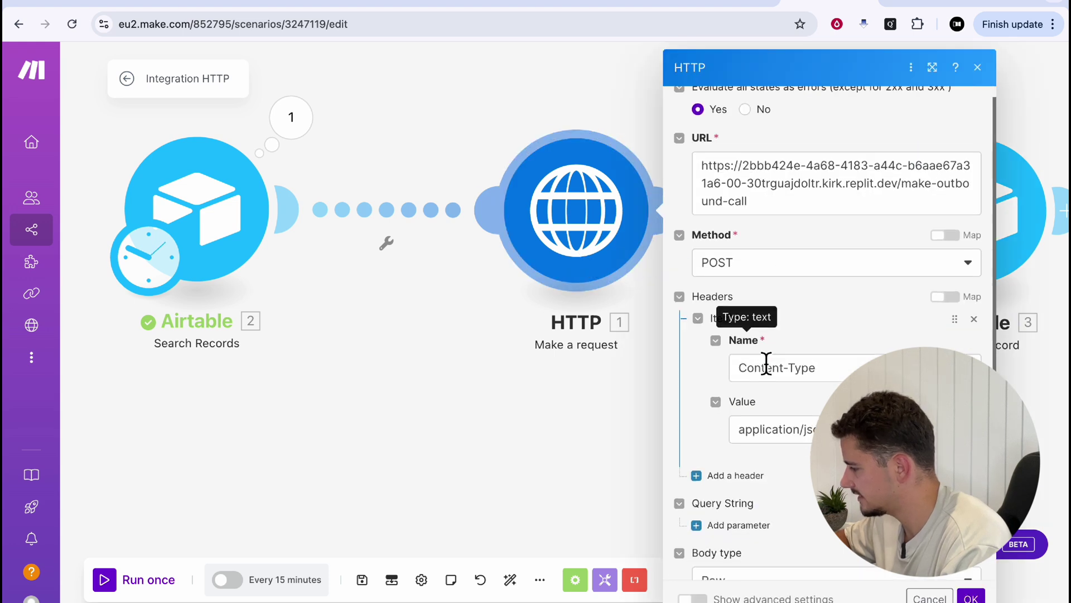
{"action": "scroll", "coordinate": [776, 373], "scroll_direction": "down", "scroll_amount": 1}
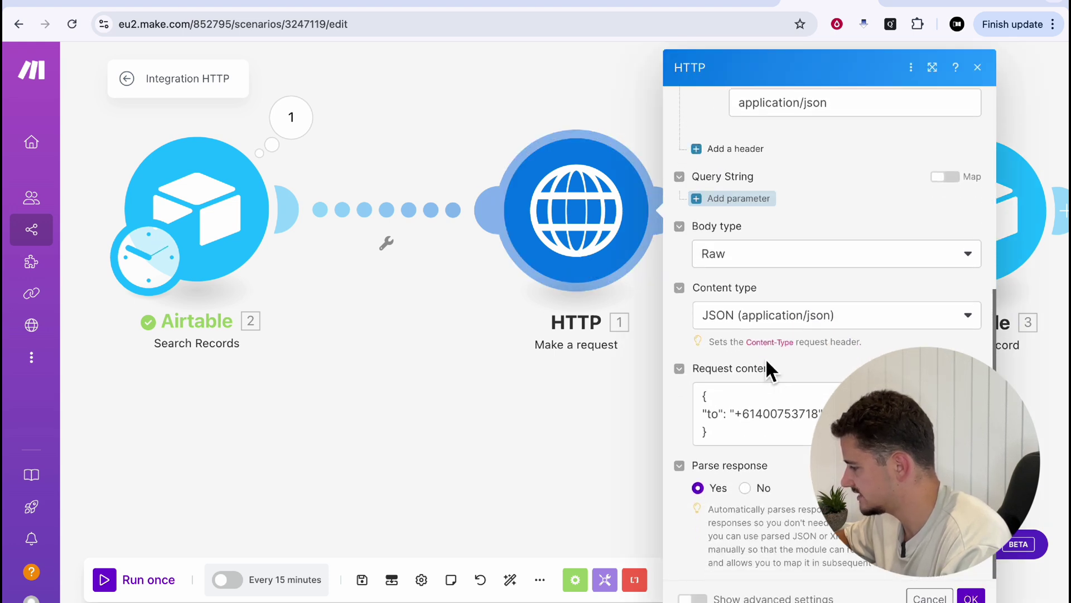
{"action": "left_click_drag", "start_coordinate": [821, 413], "coordinate": [737, 414]}
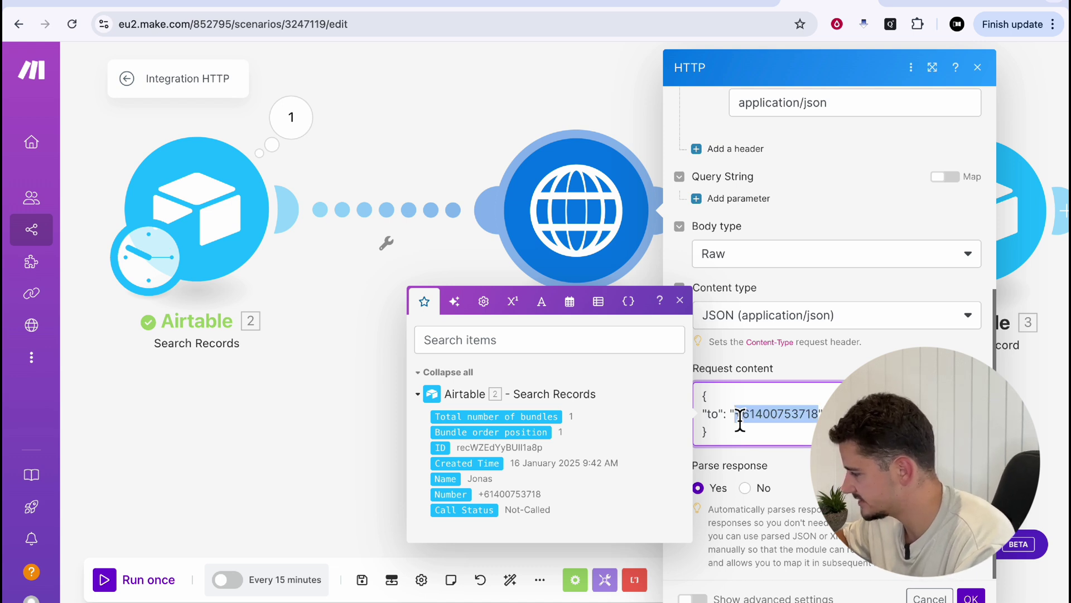
{"action": "key", "text": "BackSpace"}
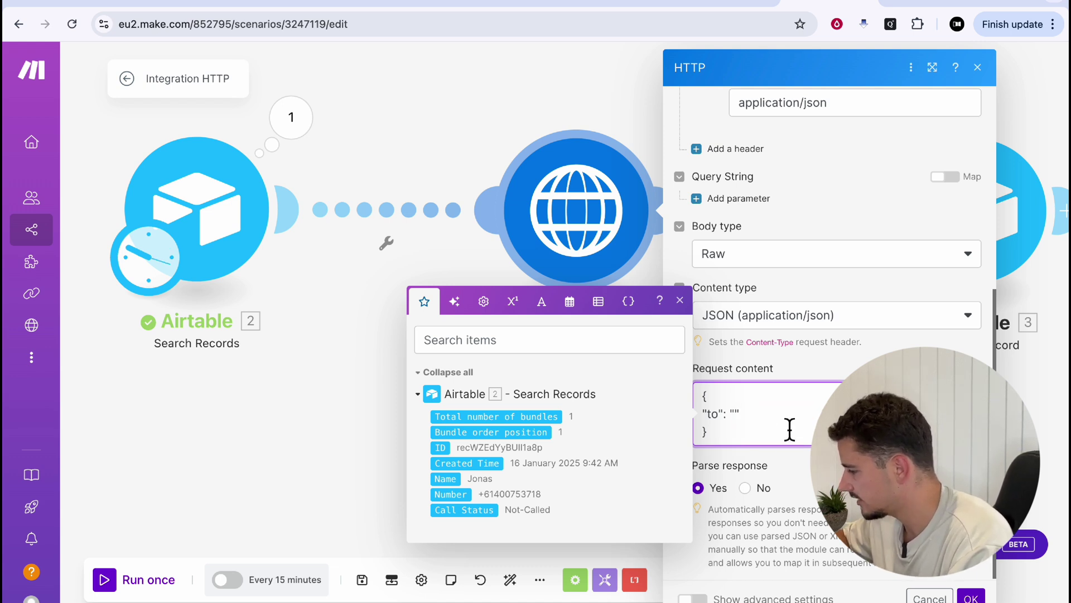
{"action": "left_click", "coordinate": [452, 494]}
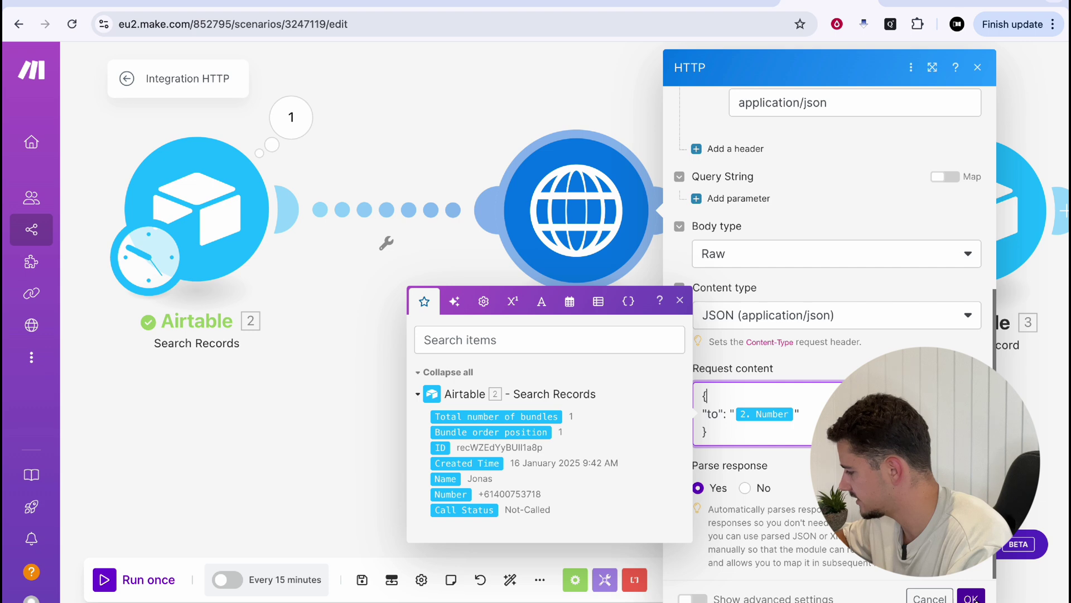
{"action": "left_click", "coordinate": [266, 520]}
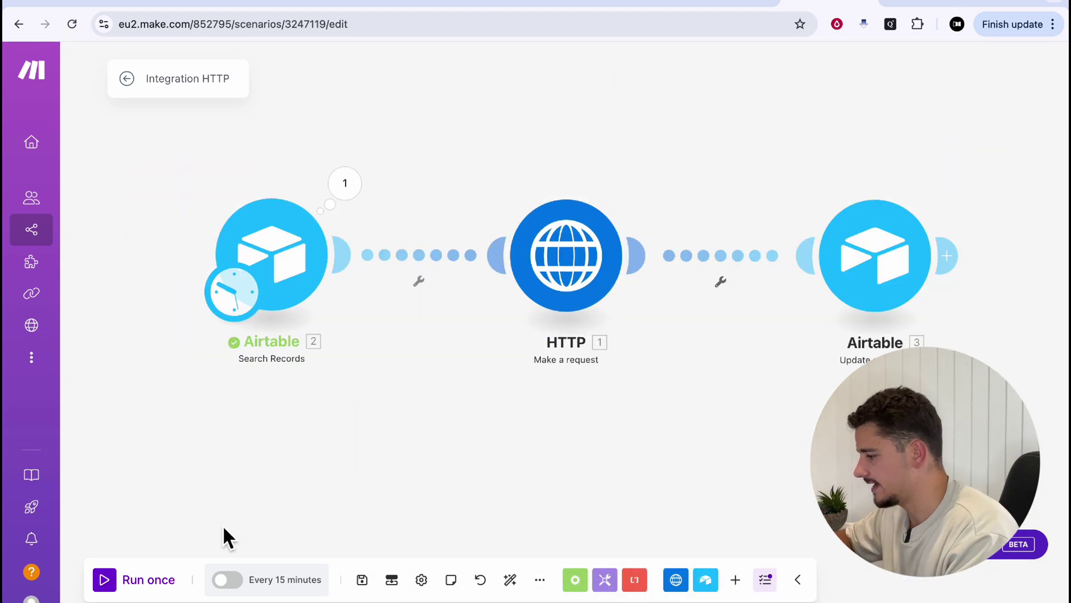
Run the scenario once and switch to the Airtable base to check the record
{"action": "left_click", "coordinate": [139, 579]}
{"action": "left_click", "coordinate": [907, 3]}
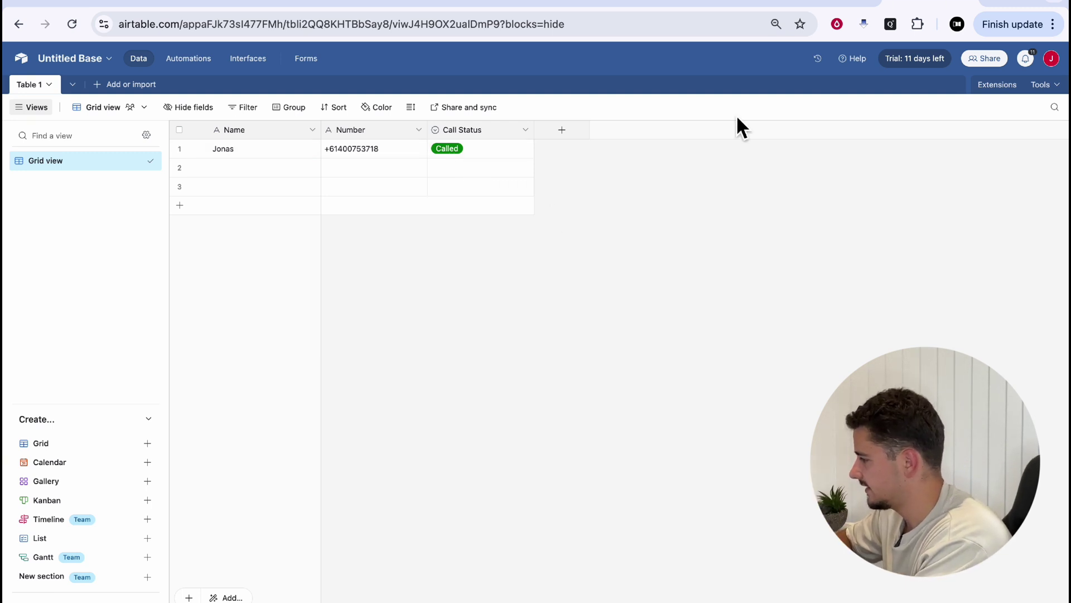
Switch from the Airtable base back to the Make scenario tab
{"action": "left_click", "coordinate": [807, 6]}
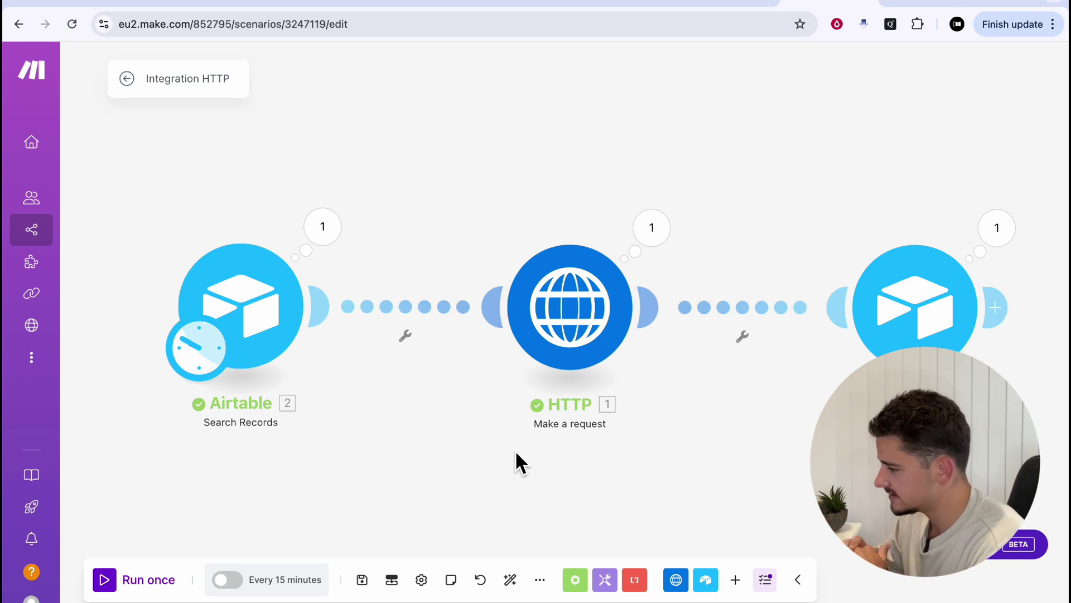
Zoom out on the scenario canvas to review the completed run
{"action": "scroll", "coordinate": [621, 451], "scroll_direction": "down", "scroll_amount": 2}
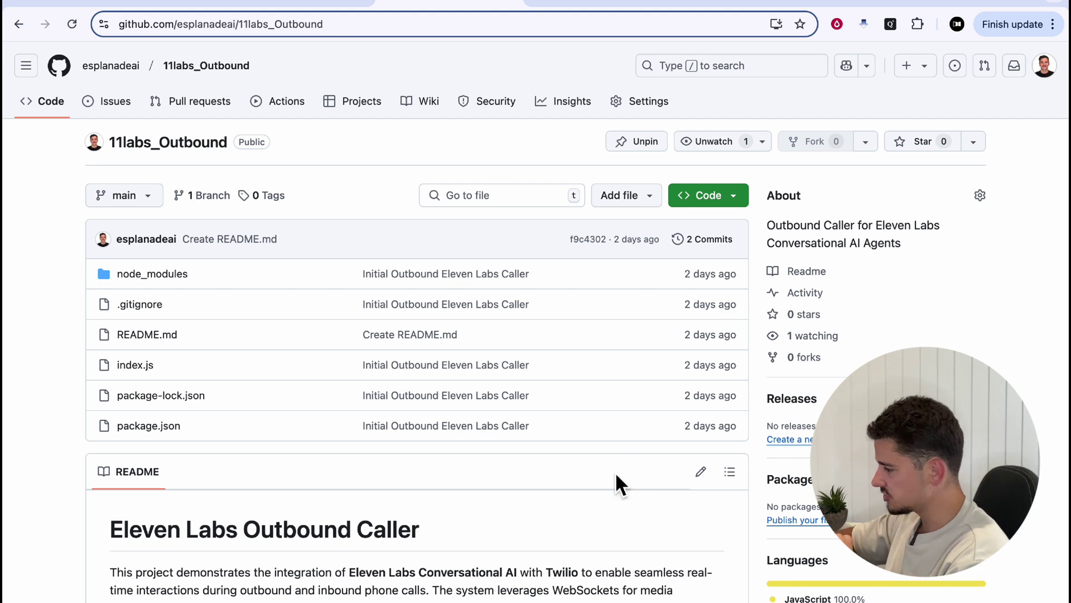
Copy the 11labs_Outbound repository's HTTPS clone URL from the Code menu
{"action": "left_click", "coordinate": [723, 196]}
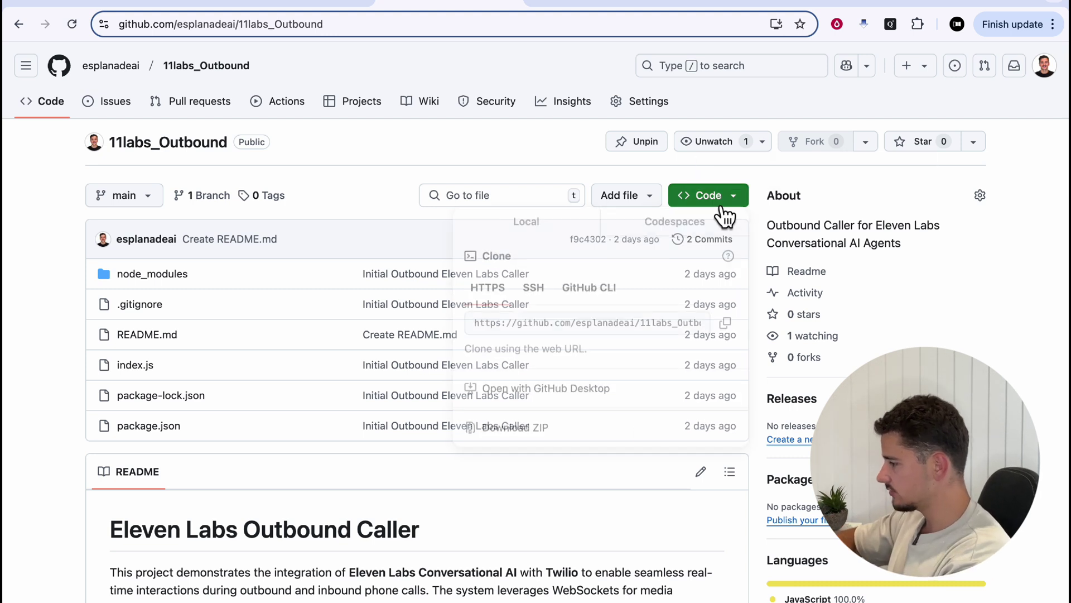
{"action": "left_click", "coordinate": [725, 325]}
{"action": "left_click", "coordinate": [839, 204]}
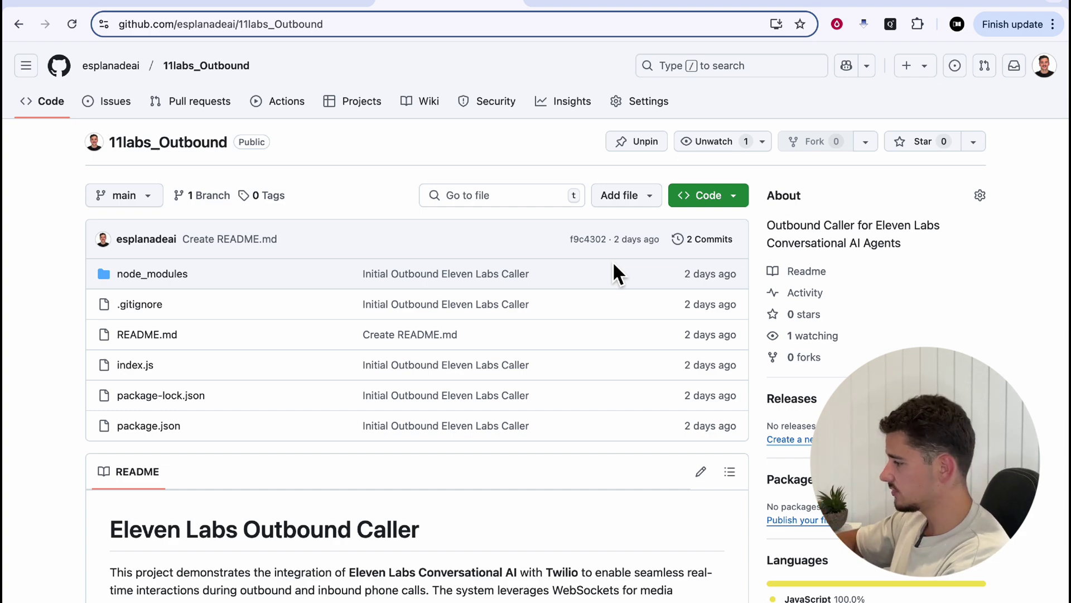
Clone the 11labs_Outbound repository with git clone and move into its folder
{"action": "key", "text": "super+Tab"}
{"action": "type", "text": "git clone"}
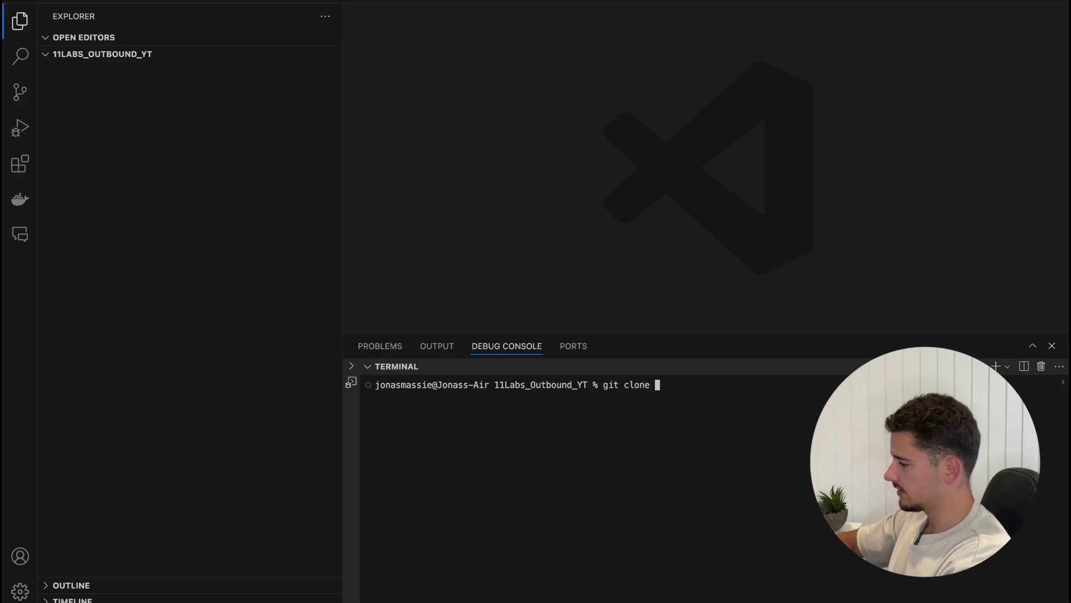
{"action": "key", "text": "super+v"}
{"action": "key", "text": "Return"}
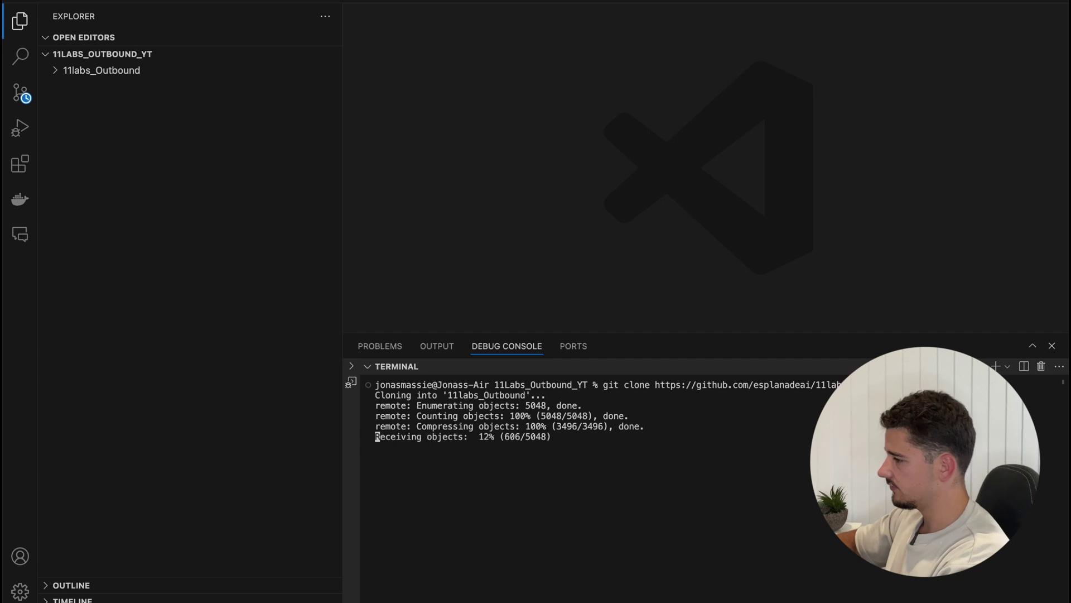
{"action": "type", "text": "ls"}
{"action": "key", "text": "Return"}
{"action": "type", "text": "cd "}
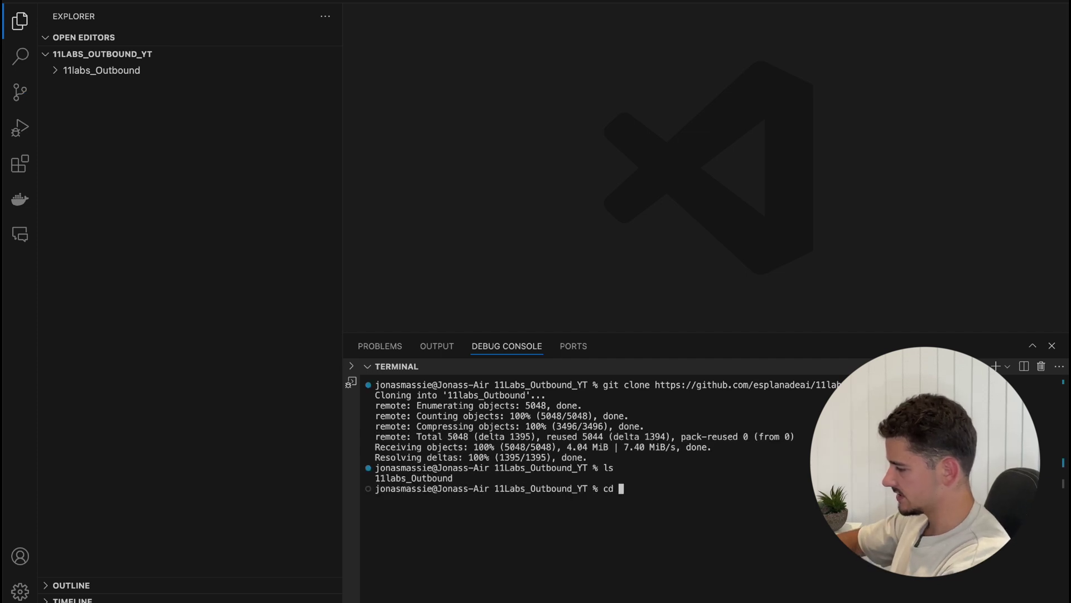
{"action": "type", "text": "11"}
{"action": "key", "text": "Tab"}
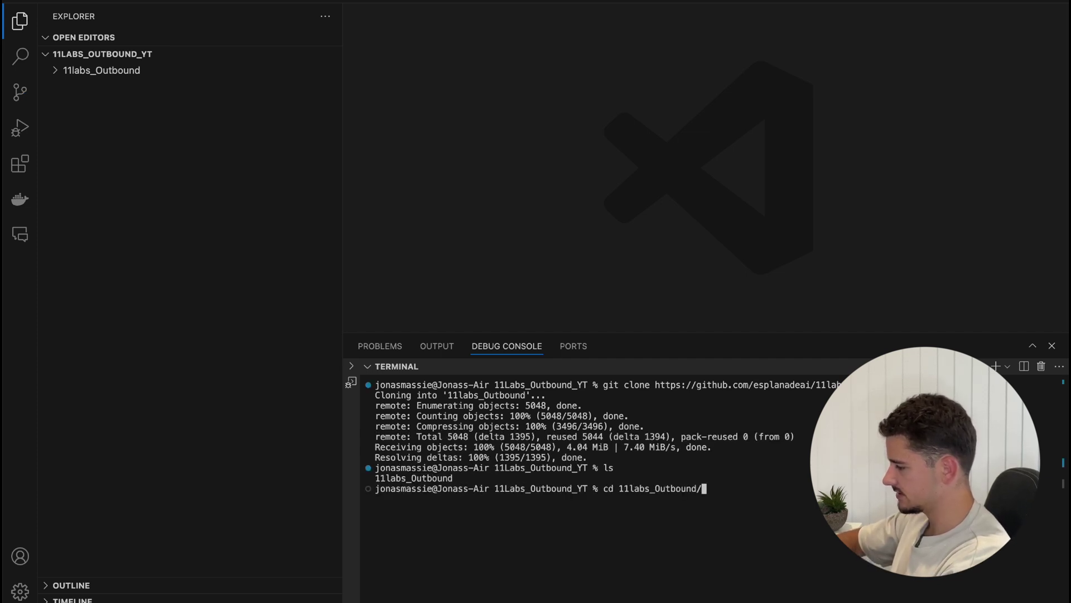
{"action": "key", "text": "Return"}
Install the project's dependencies with npm install and create an empty .env file
{"action": "key", "text": "super+k"}
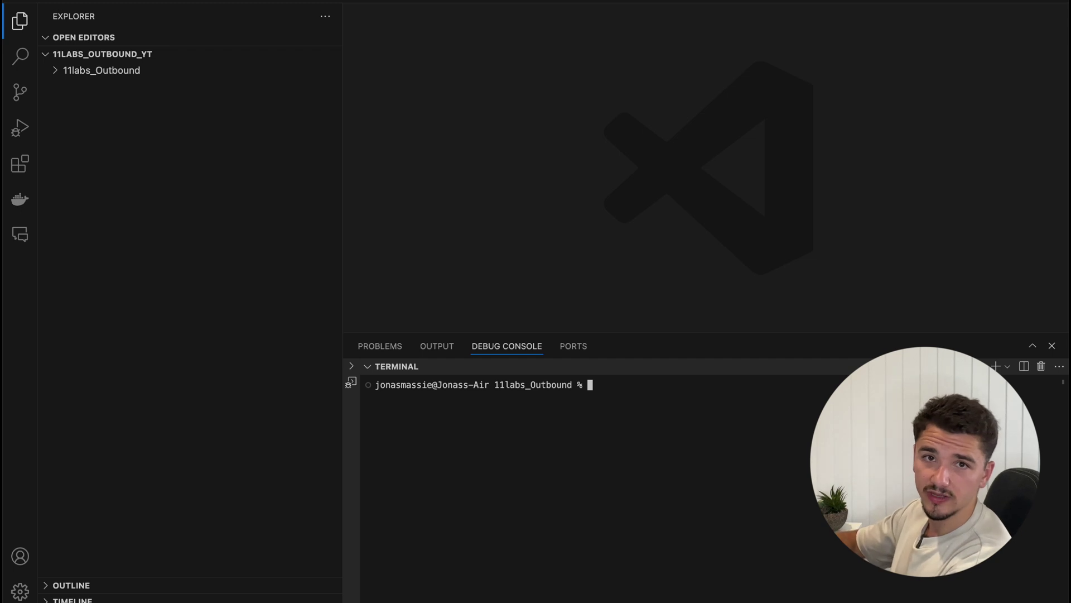
{"action": "type", "text": "n"}
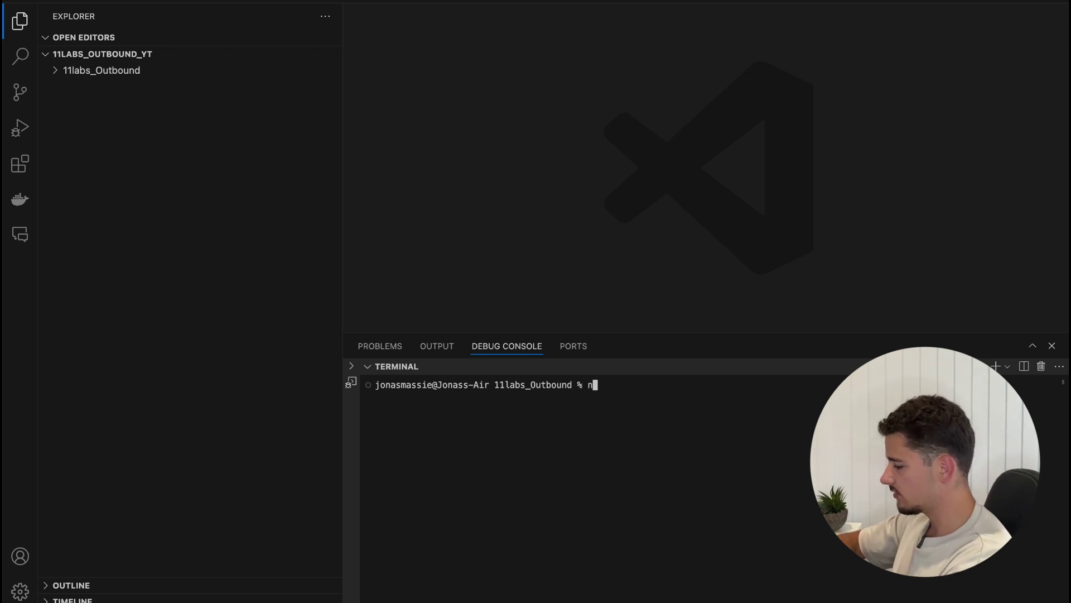
{"action": "type", "text": "pm install"}
{"action": "key", "text": "Return"}
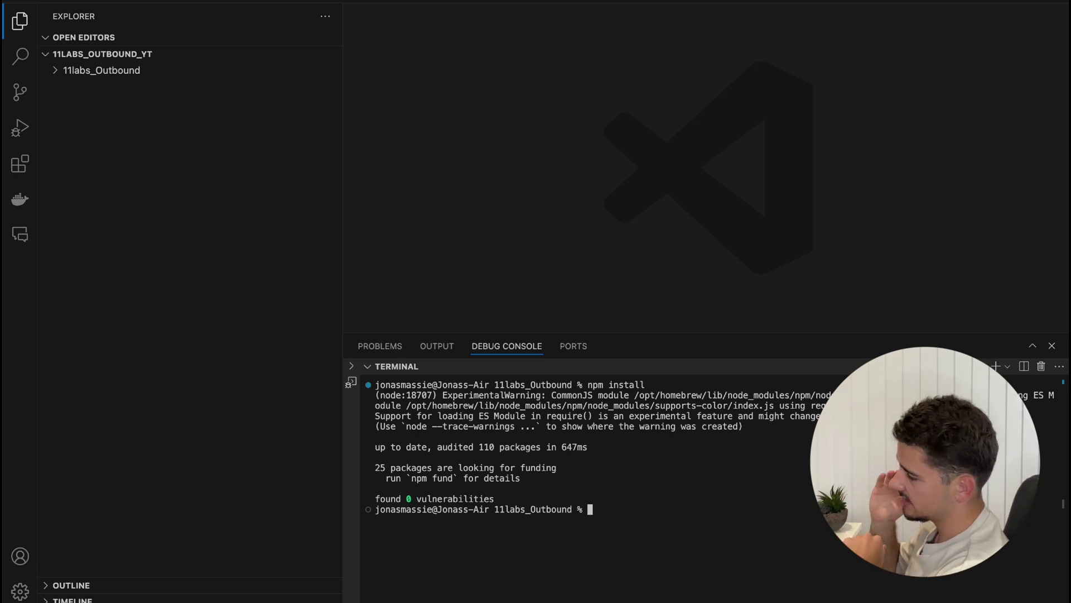
{"action": "type", "text": "touch "}
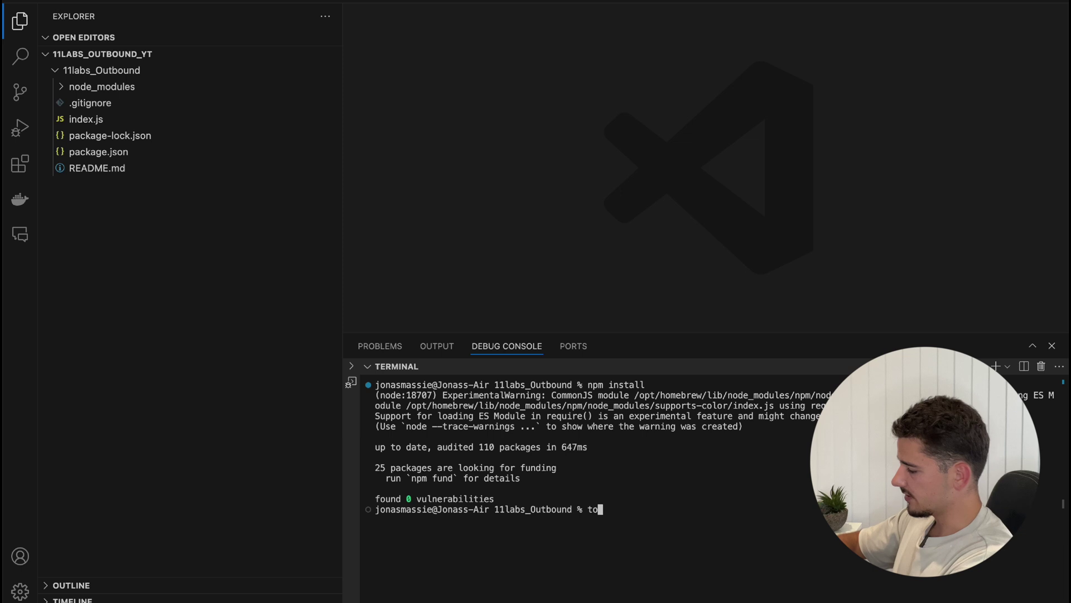
{"action": "type", "text": ".env"}
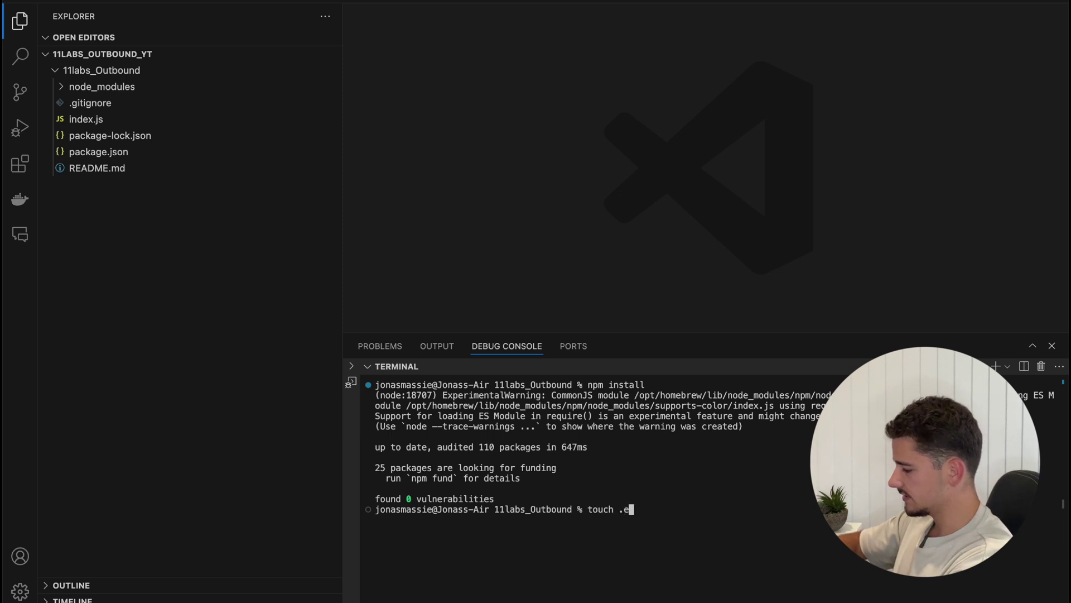
{"action": "key", "text": "Return"}
Check the README's setup variables and prepare empty quoted values in .env
{"action": "left_click", "coordinate": [126, 106]}
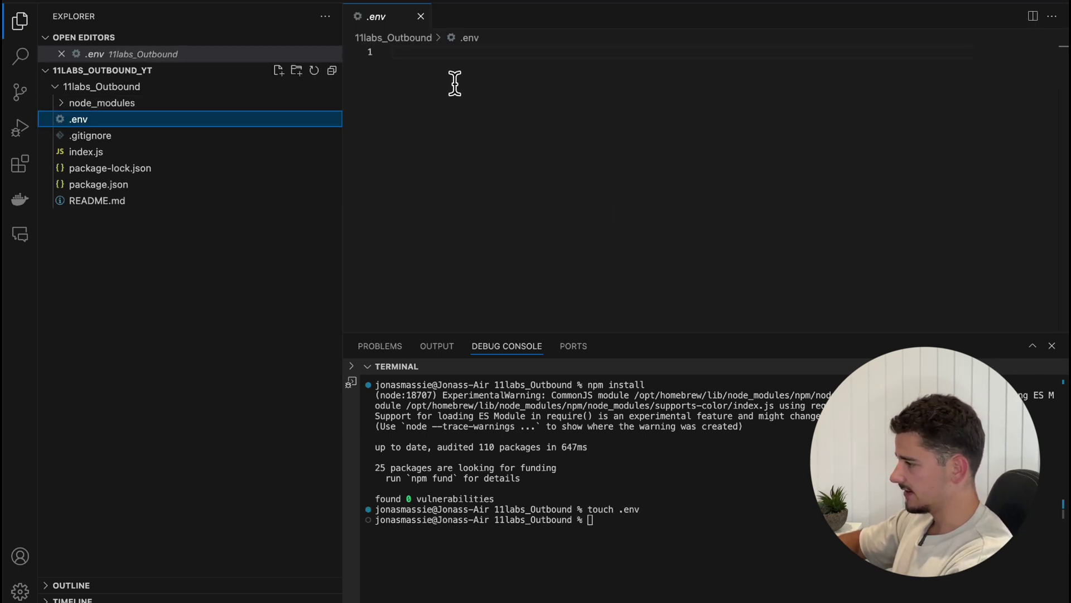
{"action": "left_click", "coordinate": [106, 200]}
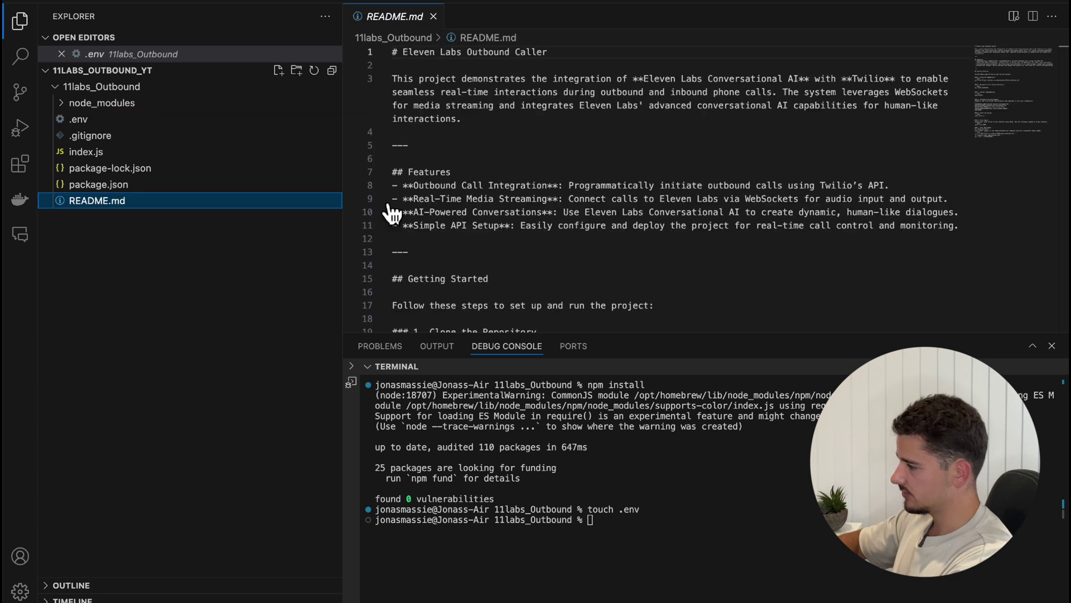
{"action": "scroll", "coordinate": [537, 217], "scroll_direction": "down", "scroll_amount": 10}
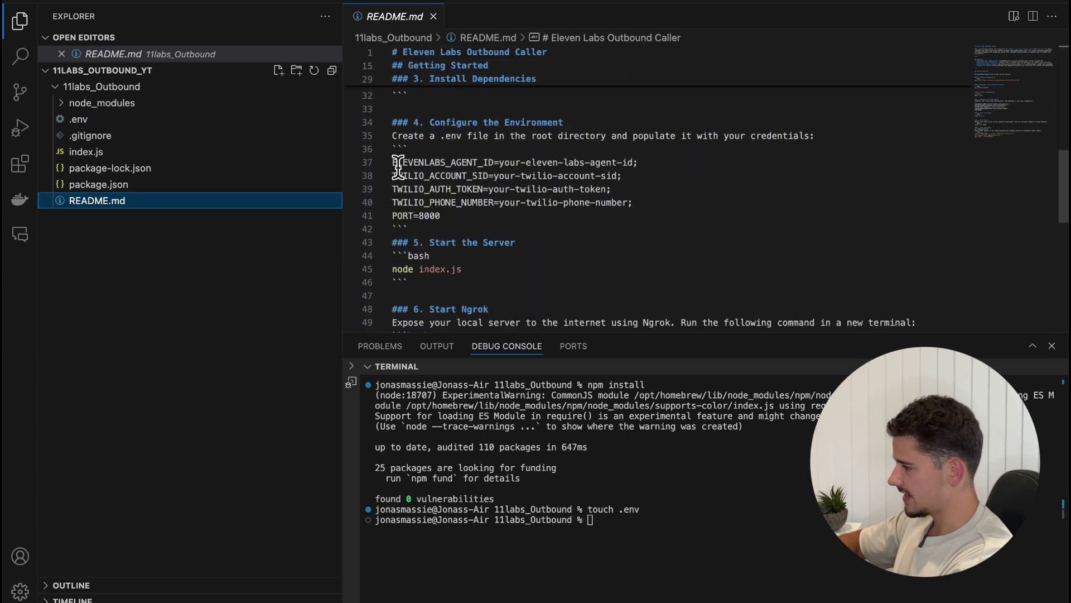
{"action": "left_click_drag", "start_coordinate": [395, 163], "coordinate": [493, 163]}
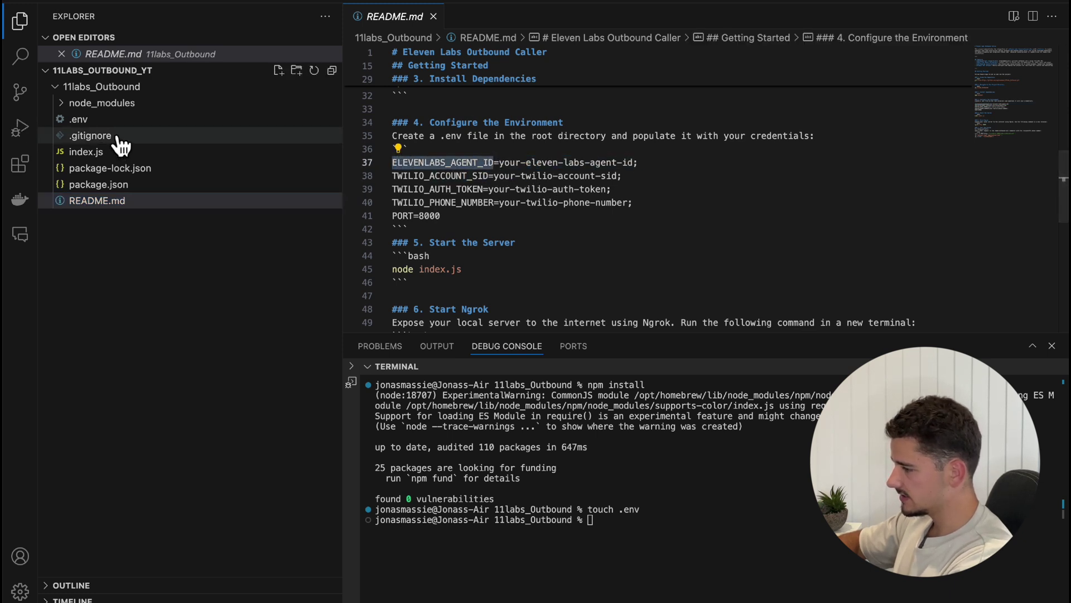
{"action": "double_click", "coordinate": [78, 118]}
{"action": "left_click_drag", "start_coordinate": [617, 65], "coordinate": [491, 65]}
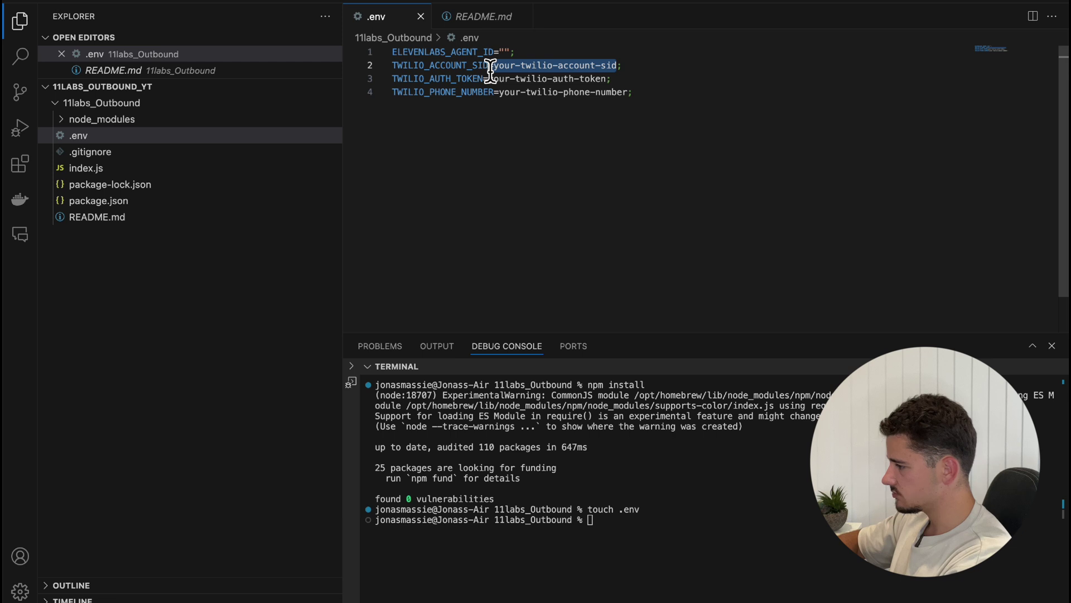
{"action": "type", "text": ":"}
{"action": "type", "text": "\"\";"}
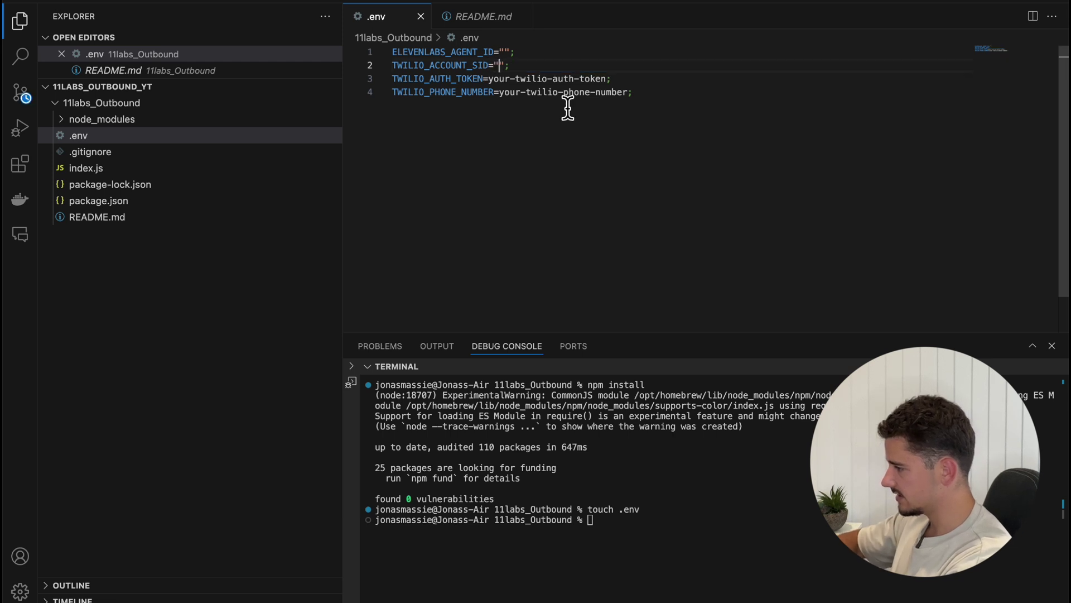
{"action": "left_click_drag", "start_coordinate": [608, 82], "coordinate": [633, 92]}
{"action": "type", "text": "\"\""}
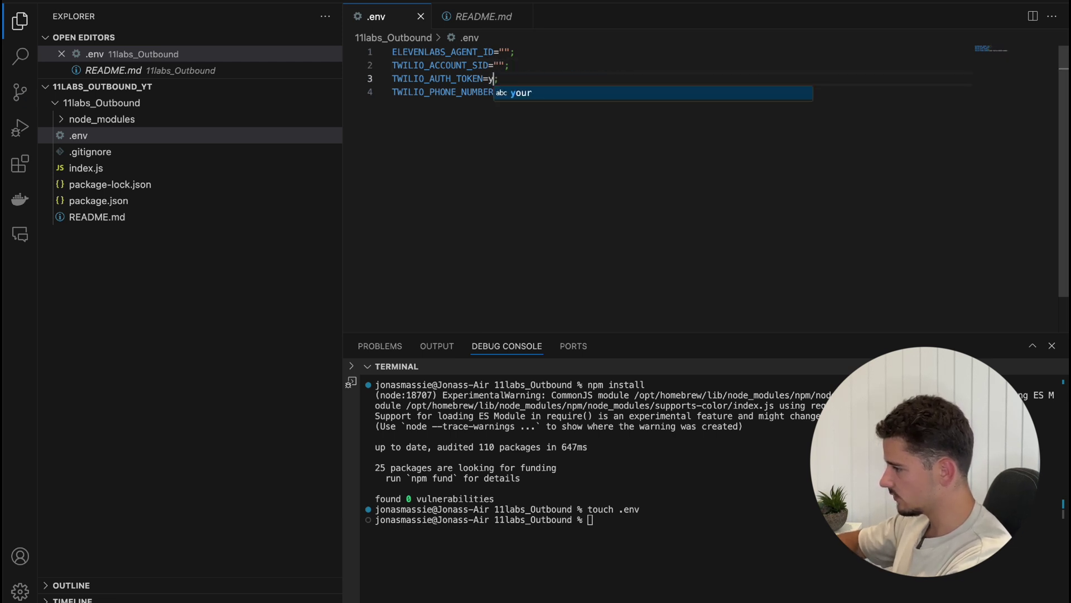
{"action": "type", "text": "\"\";"}
{"action": "left_click", "coordinate": [531, 104]}
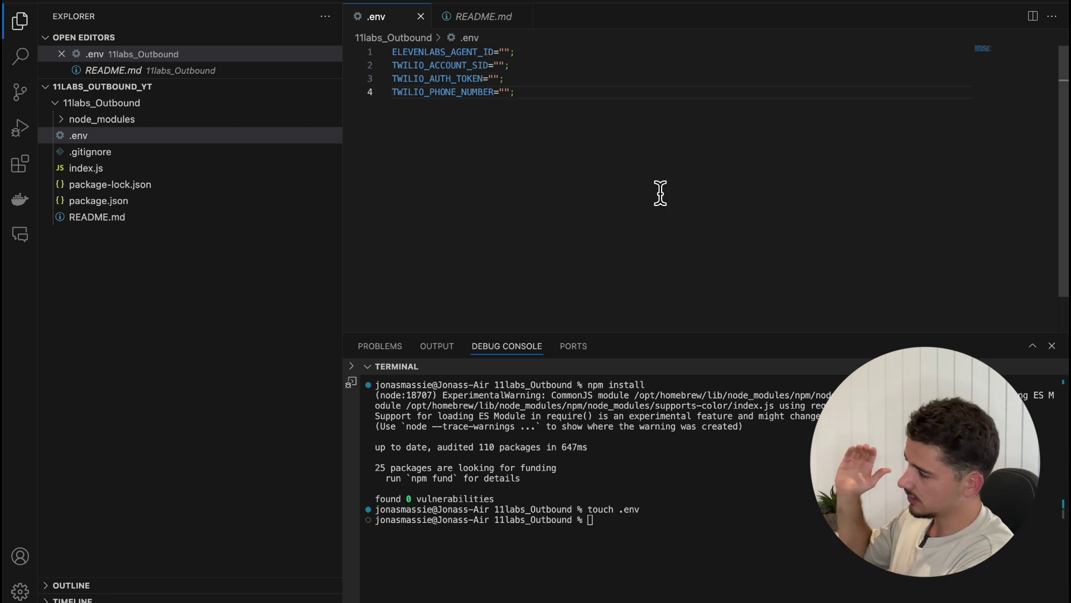
Paste the ElevenLabs agent ID, Twilio account SID and auth token into .env lines 1–3
{"action": "left_click", "coordinate": [583, 520]}
{"action": "type", "text": "clear"}
{"action": "key", "text": "Return"}
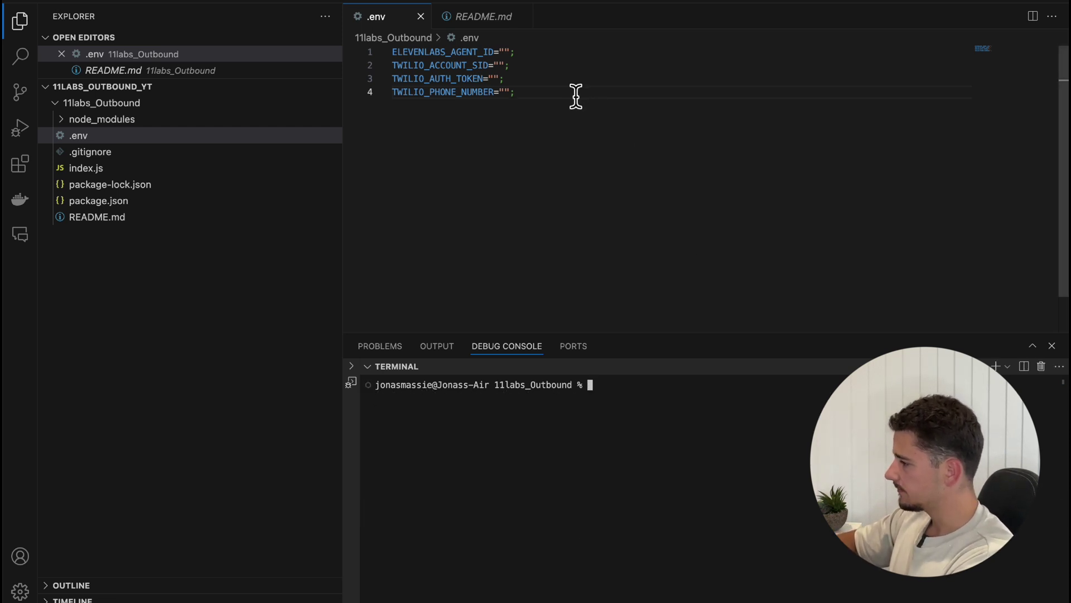
{"action": "left_click", "coordinate": [575, 96]}
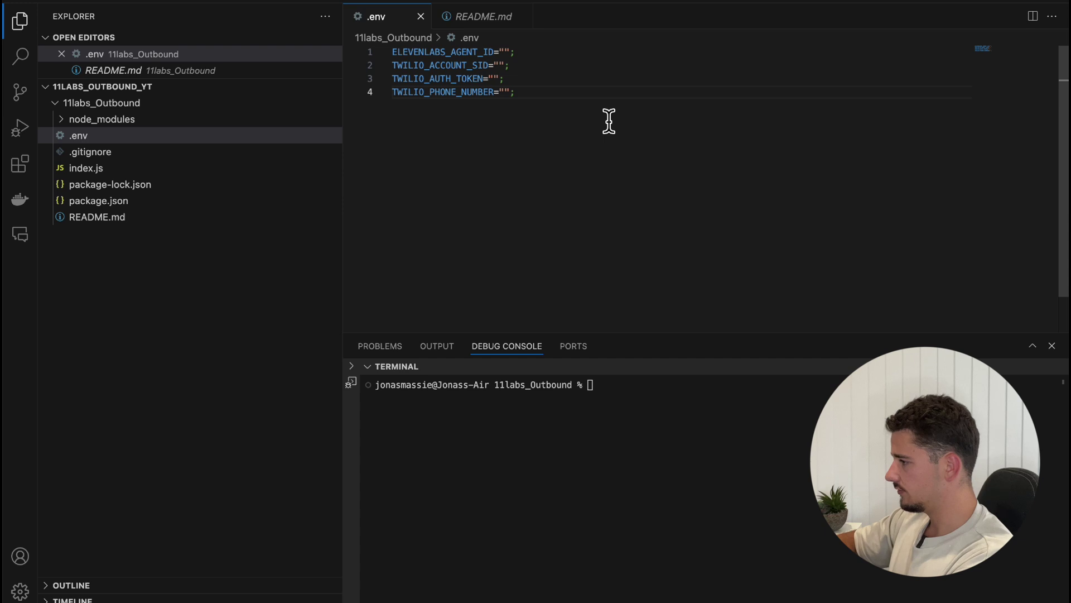
{"action": "left_click", "coordinate": [511, 56]}
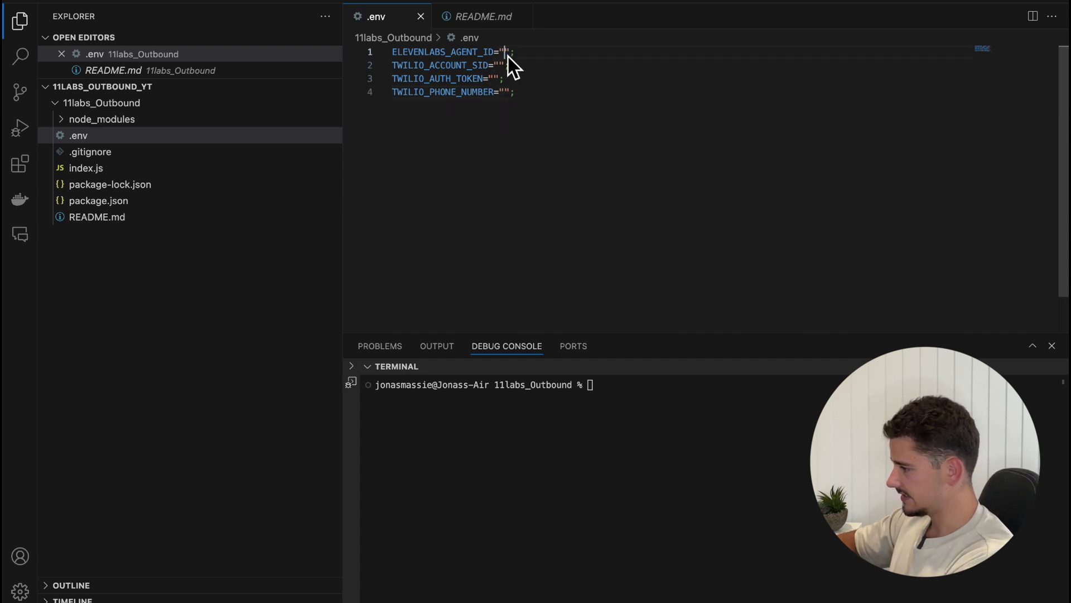
{"action": "type", "text": "59kEDve53NSwz4RCJC00"}
{"action": "left_click", "coordinate": [585, 91]}
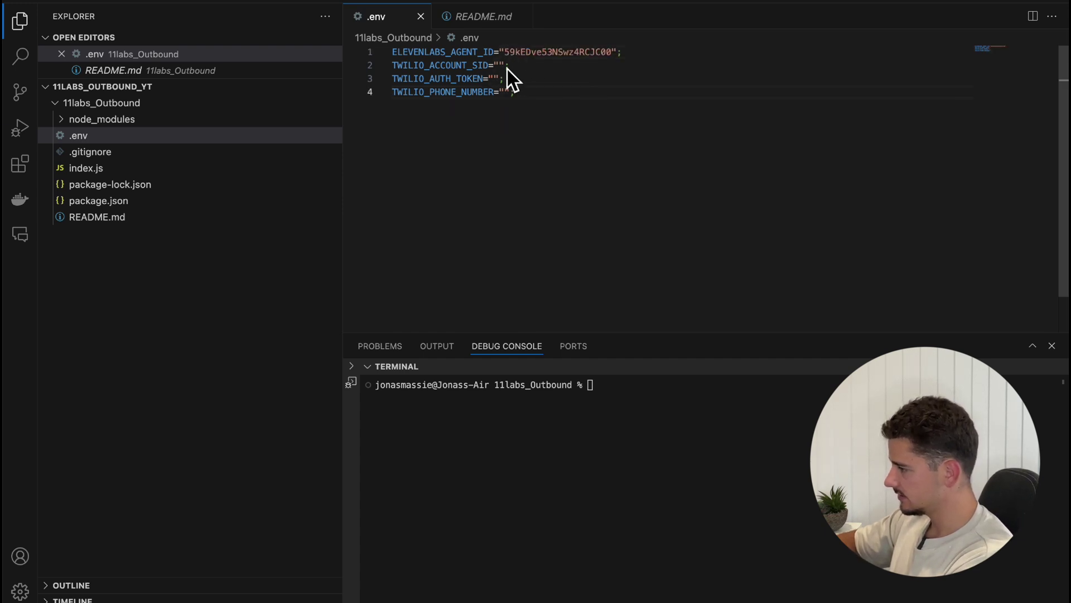
{"action": "left_click", "coordinate": [504, 66]}
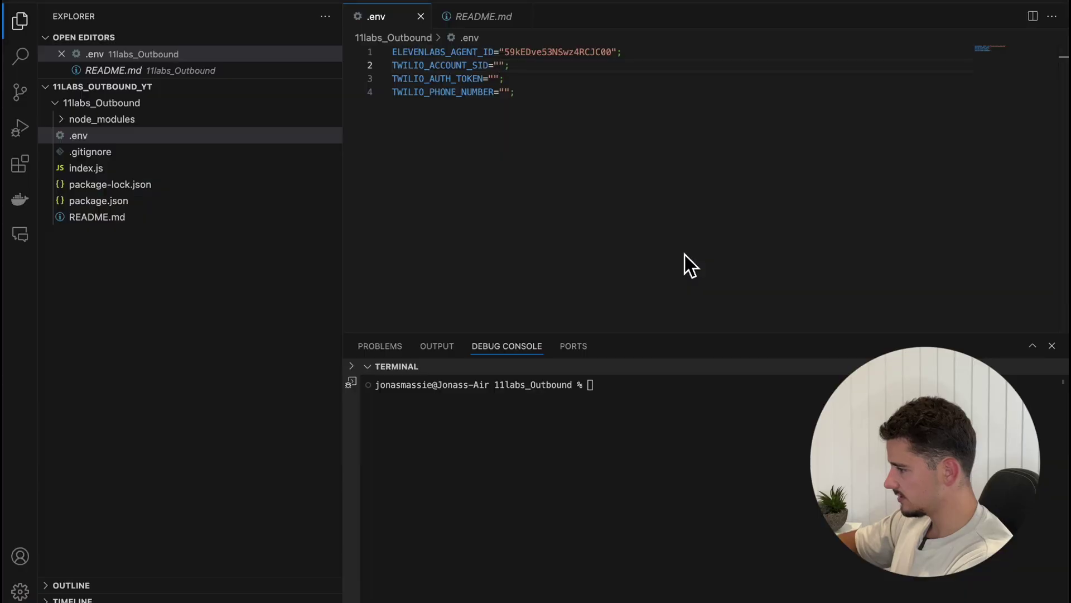
{"action": "key", "text": "super+v"}
{"action": "left_click", "coordinate": [498, 79]}
{"action": "key", "text": "super+v"}
{"action": "left_click", "coordinate": [573, 110]}
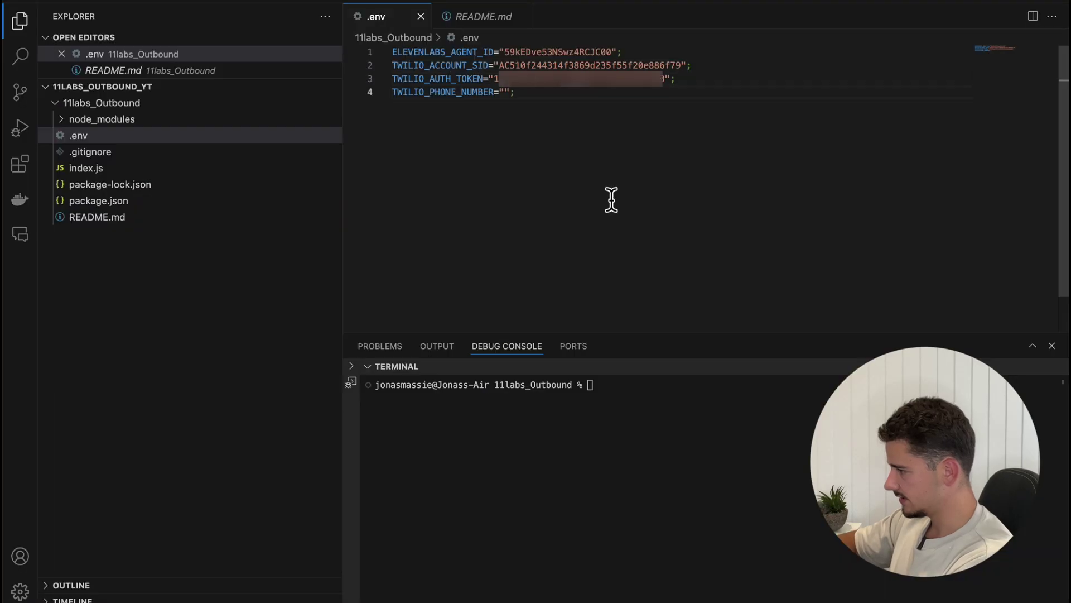
Add the Twilio phone number without its space and bracket, then open index.js
{"action": "key", "text": "super+Tab"}
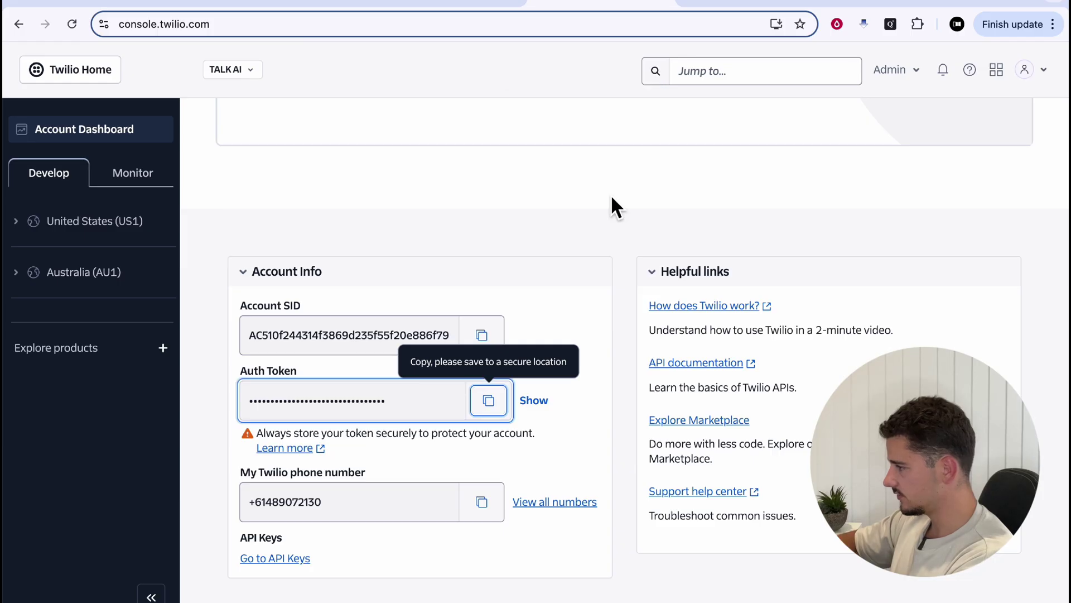
{"action": "key", "text": "super+Tab"}
{"action": "key", "text": "Delete"}
{"action": "key", "text": "Delete"}
{"action": "key", "text": "Delete"}
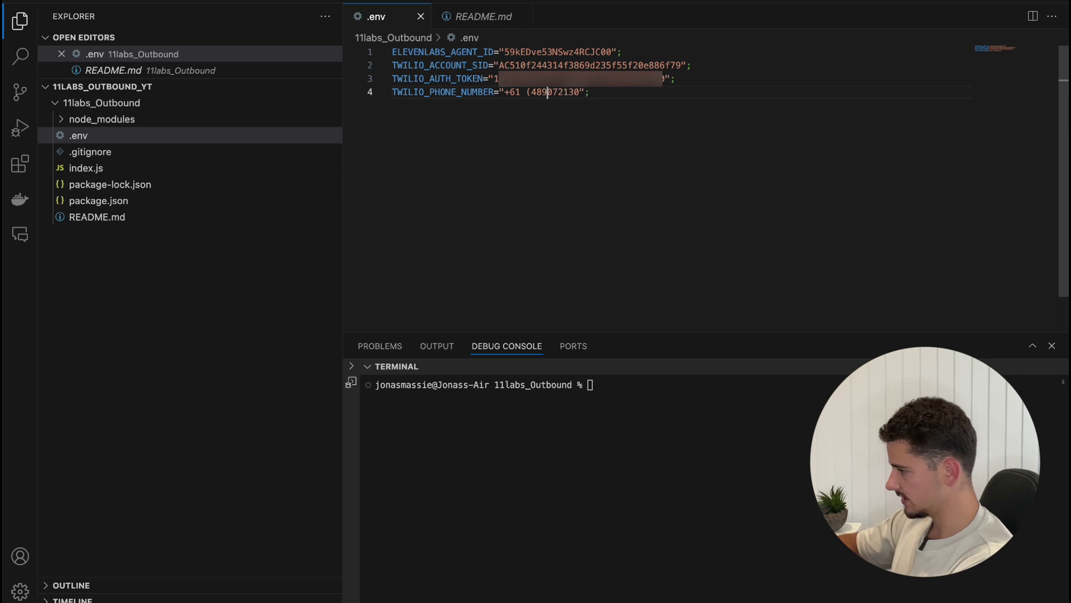
{"action": "key", "text": "Left"}
{"action": "key", "text": "Left"}
{"action": "key", "text": "Left"}
{"action": "key", "text": "BackSpace"}
{"action": "key", "text": "BackSpace"}
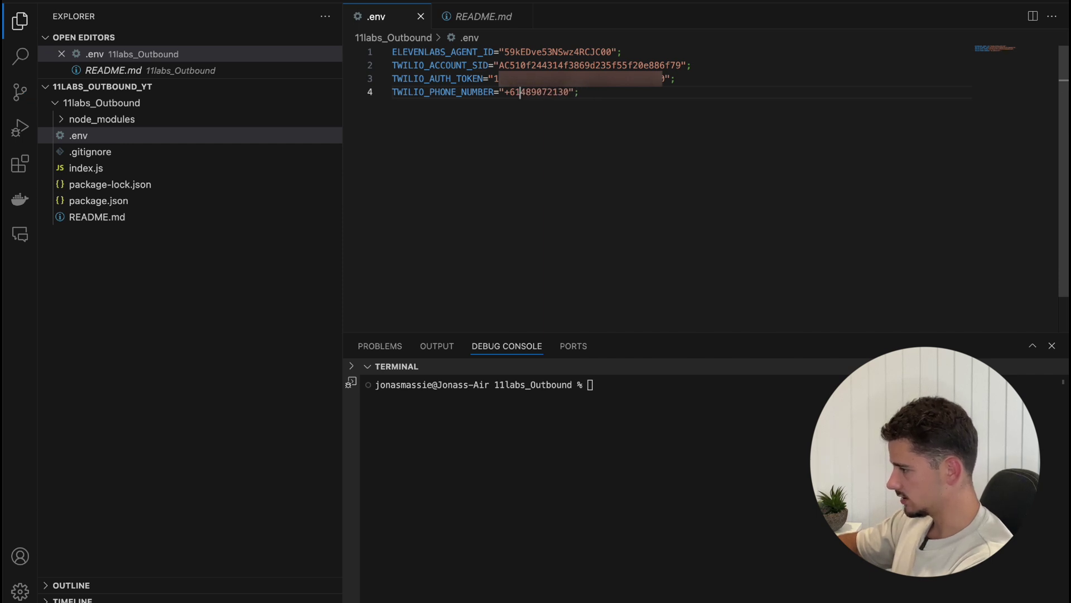
{"action": "left_click", "coordinate": [714, 107]}
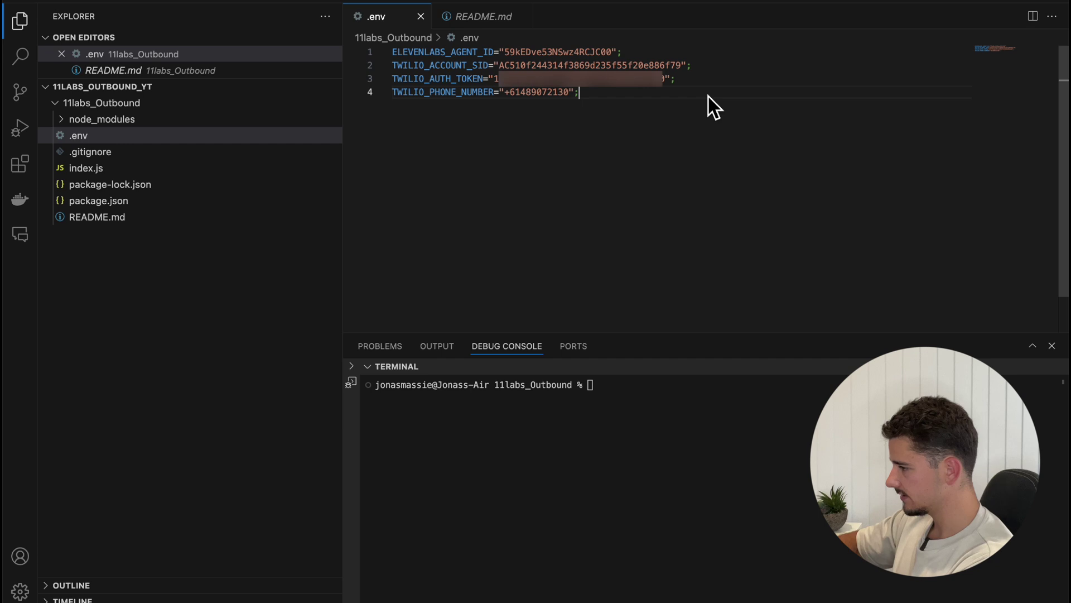
{"action": "left_click", "coordinate": [141, 170]}
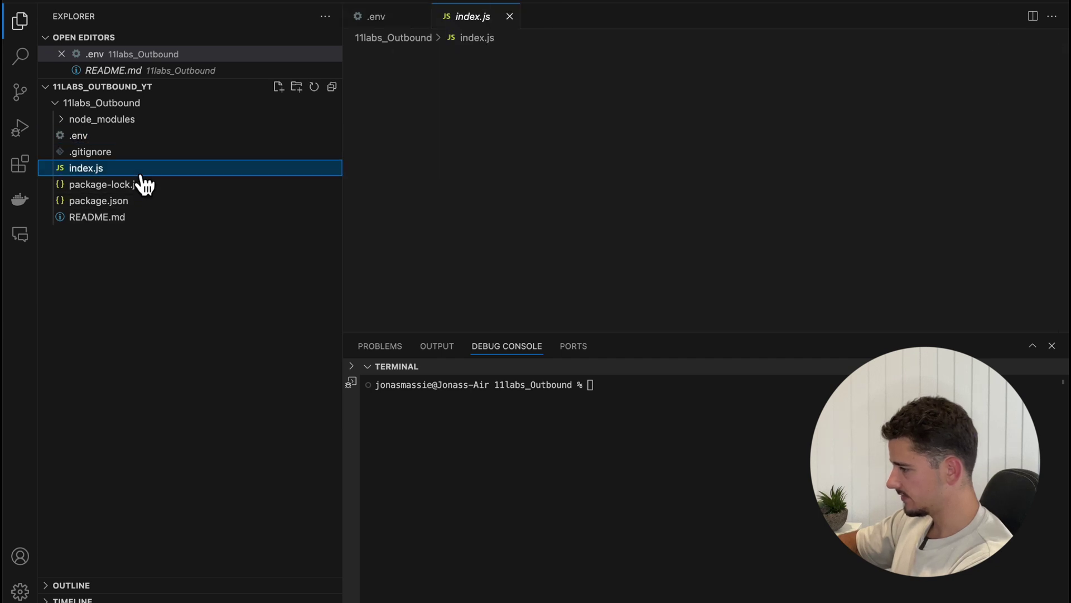
{"action": "left_click", "coordinate": [636, 403]}
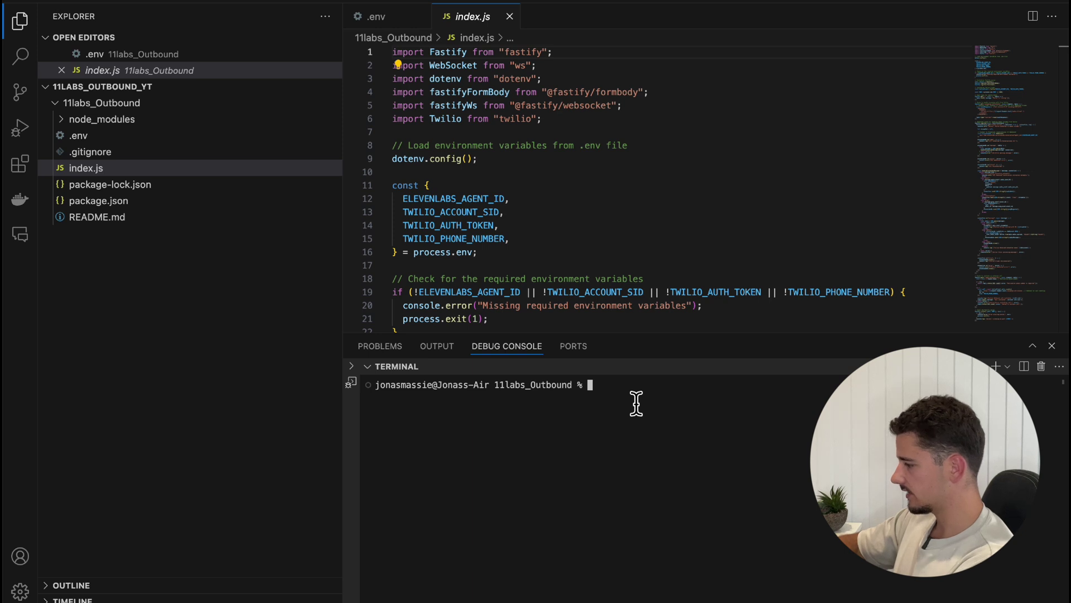
Start the server with node index.js and enlarge the terminal panel
{"action": "type", "text": "node index.js"}
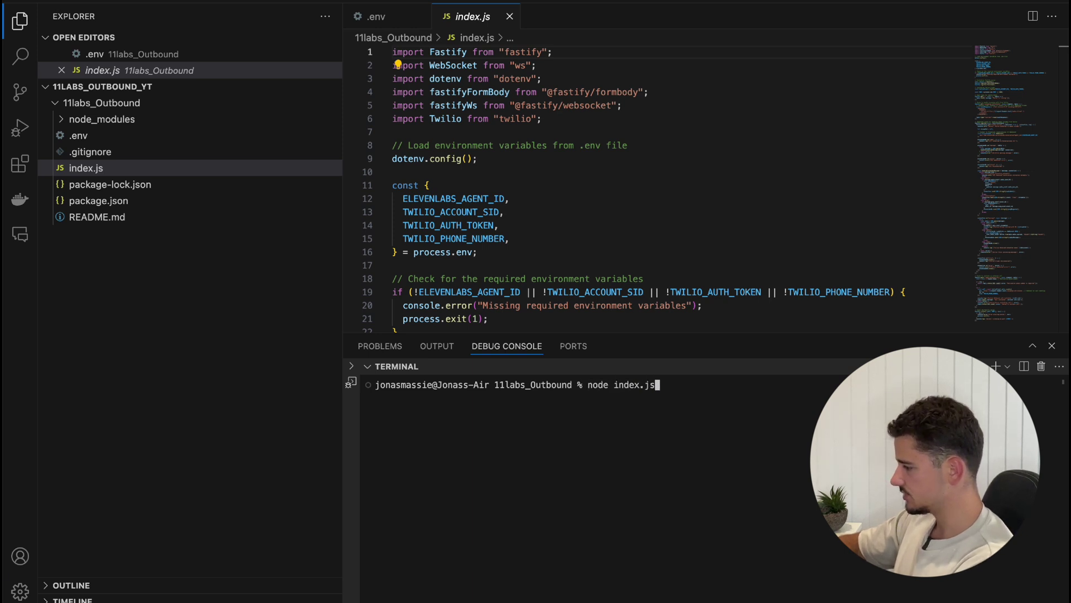
{"action": "key", "text": "Return"}
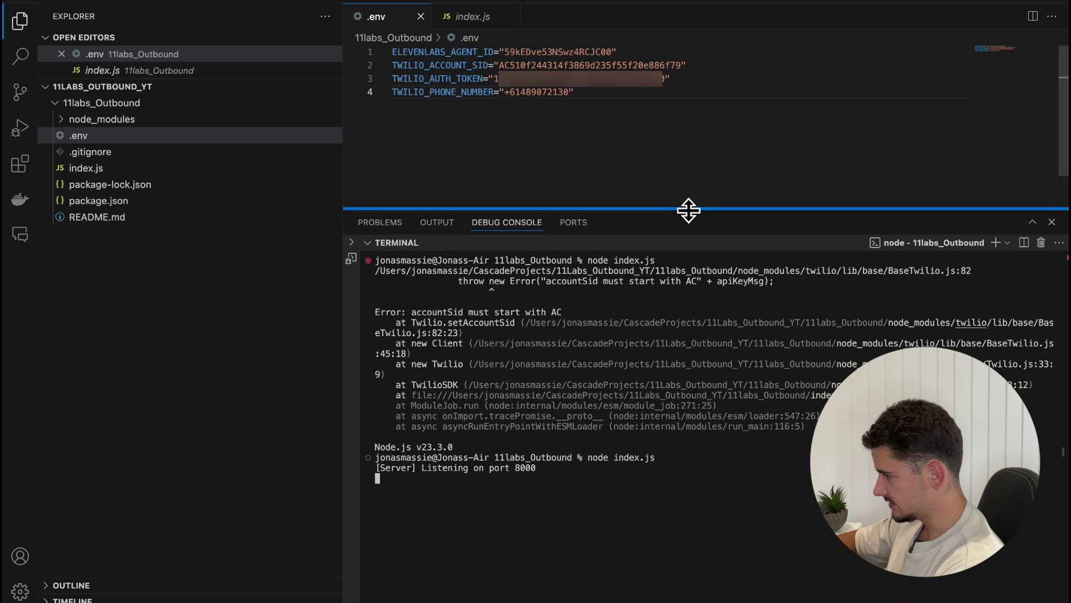
{"action": "left_click_drag", "start_coordinate": [687, 210], "coordinate": [692, 188]}
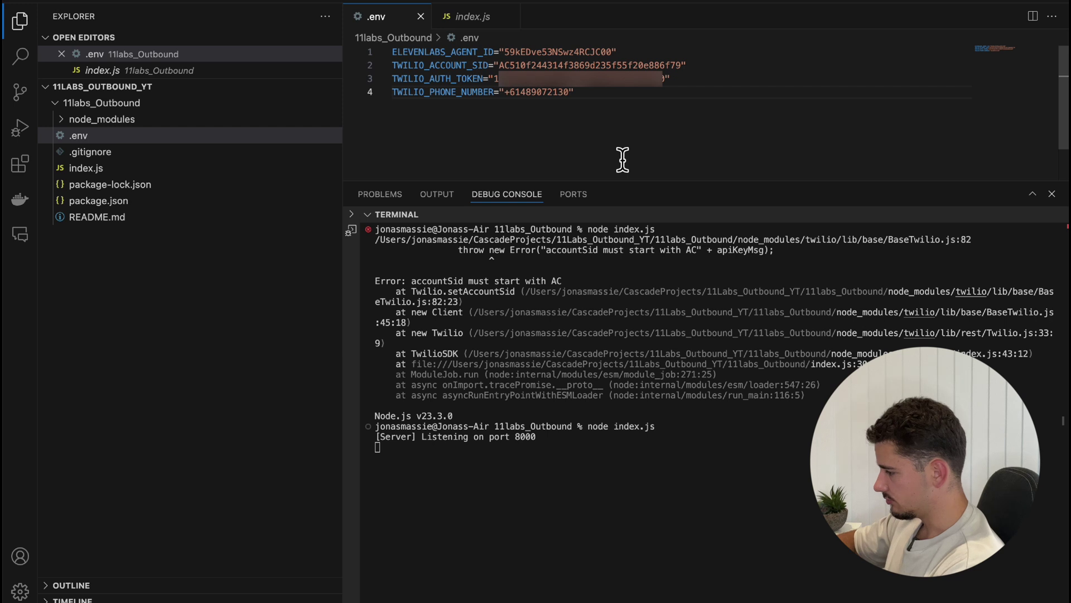
{"action": "left_click", "coordinate": [237, 169]}
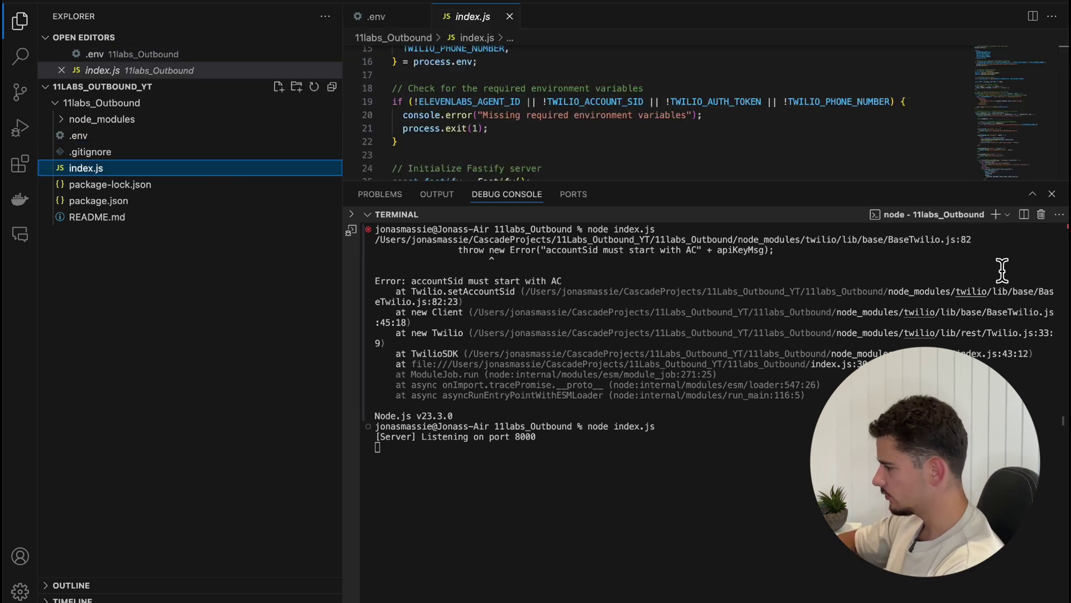
Open a second terminal and enter the ngrok command for port 8000
{"action": "left_click", "coordinate": [996, 215]}
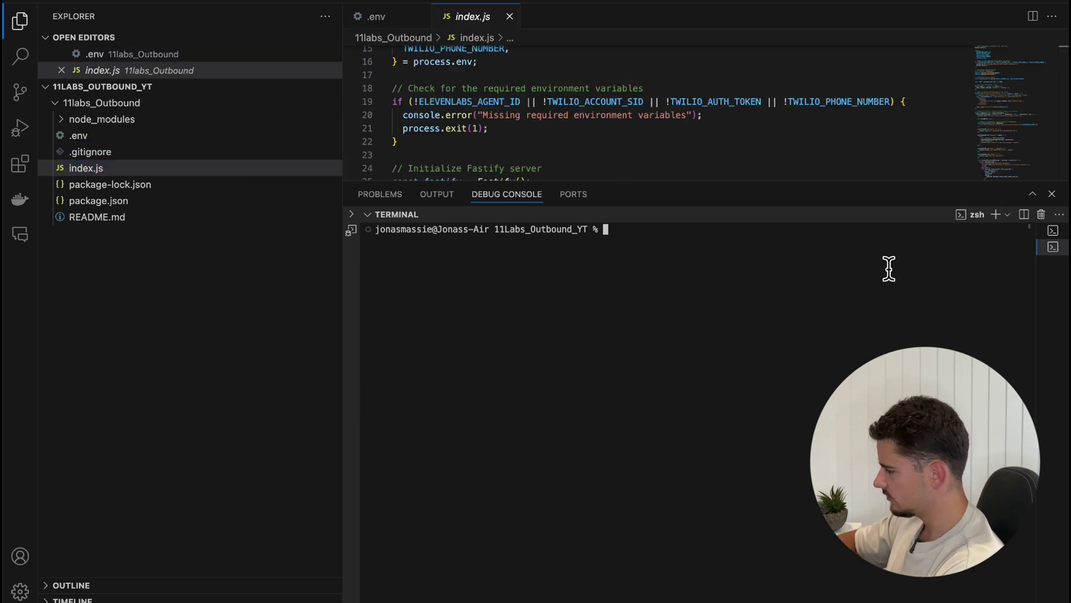
{"action": "type", "text": "ngrok "}
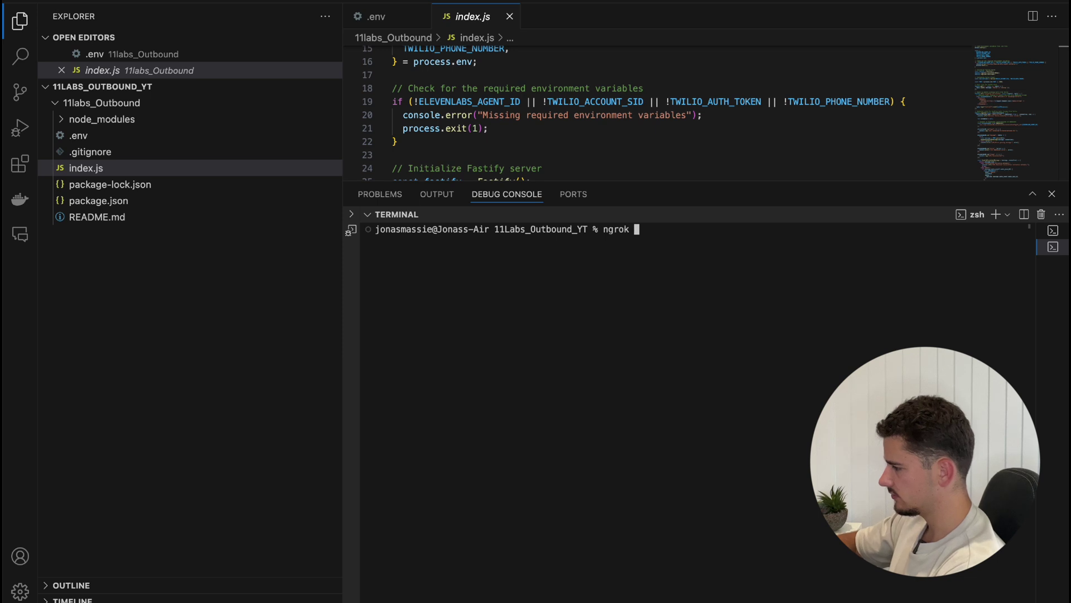
{"action": "type", "text": "httt"}
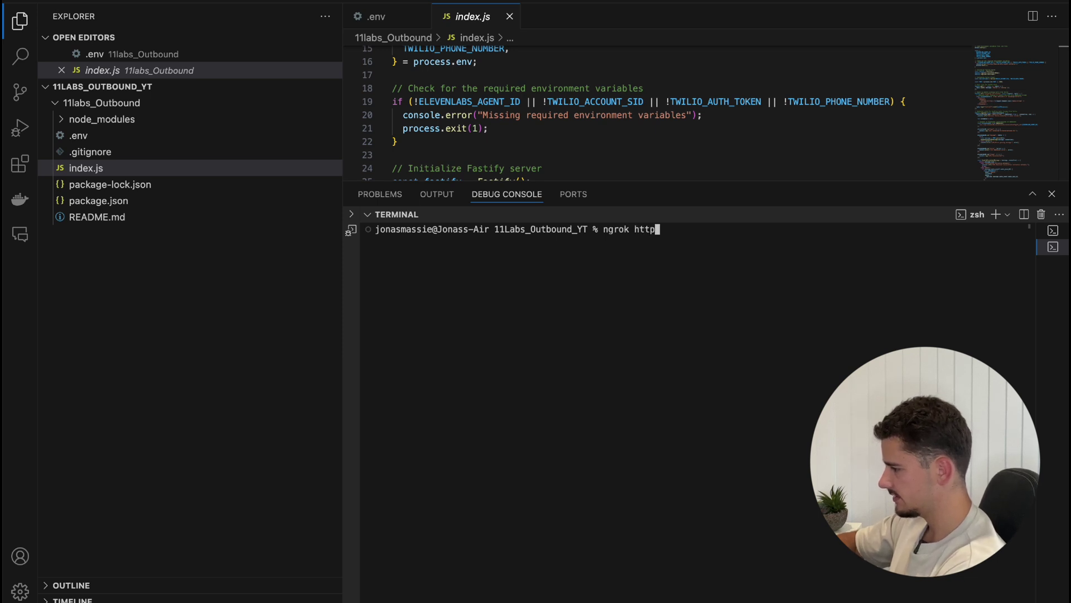
{"action": "type", "text": " 8000"}
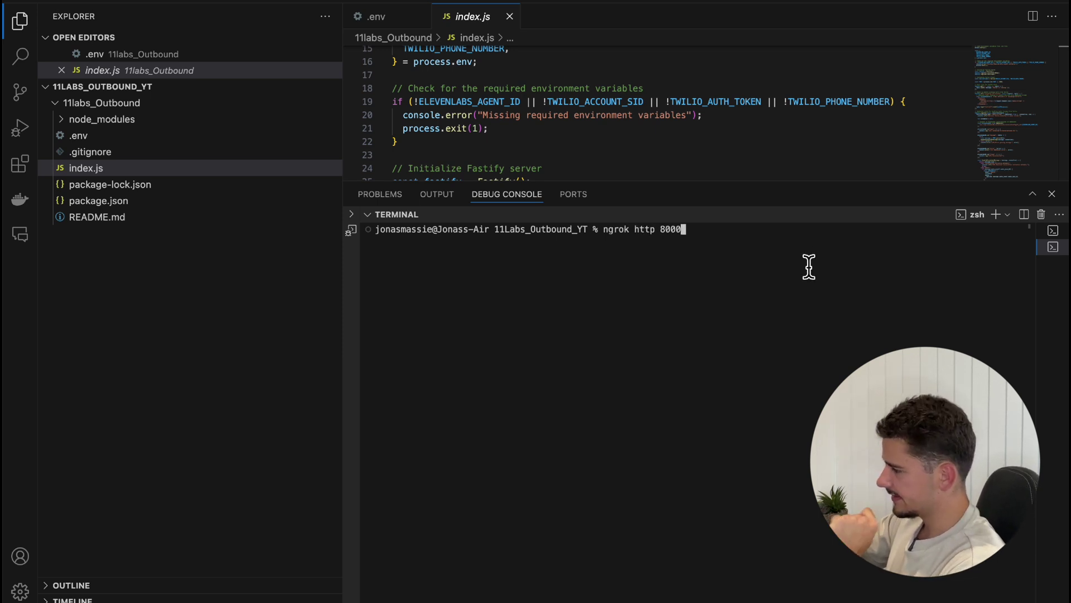
{"action": "scroll", "coordinate": [711, 147], "scroll_direction": "up", "scroll_amount": 5}
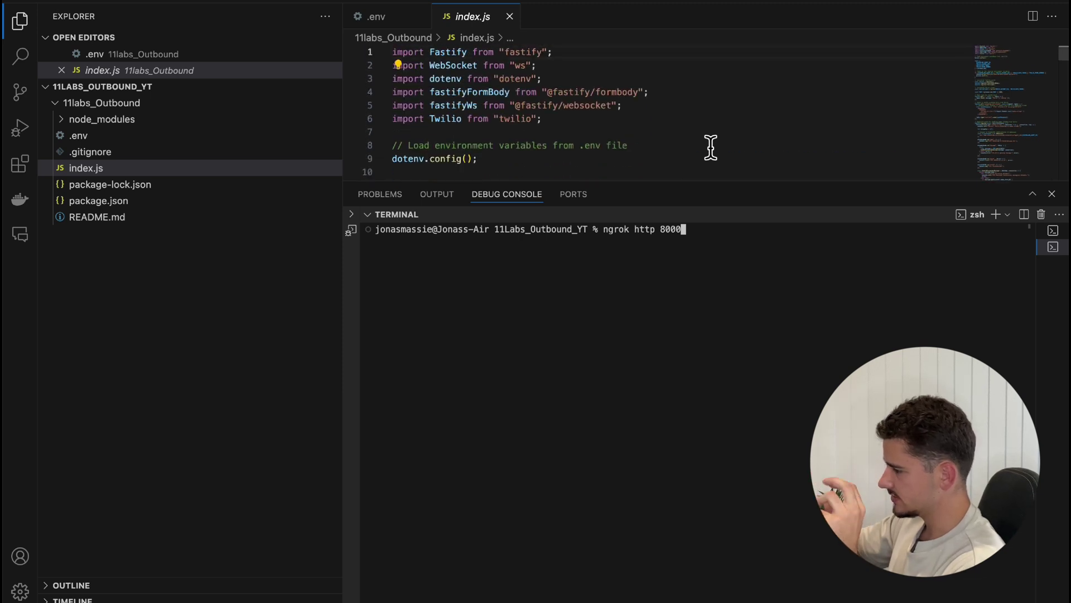
{"action": "scroll", "coordinate": [710, 147], "scroll_direction": "down", "scroll_amount": 2}
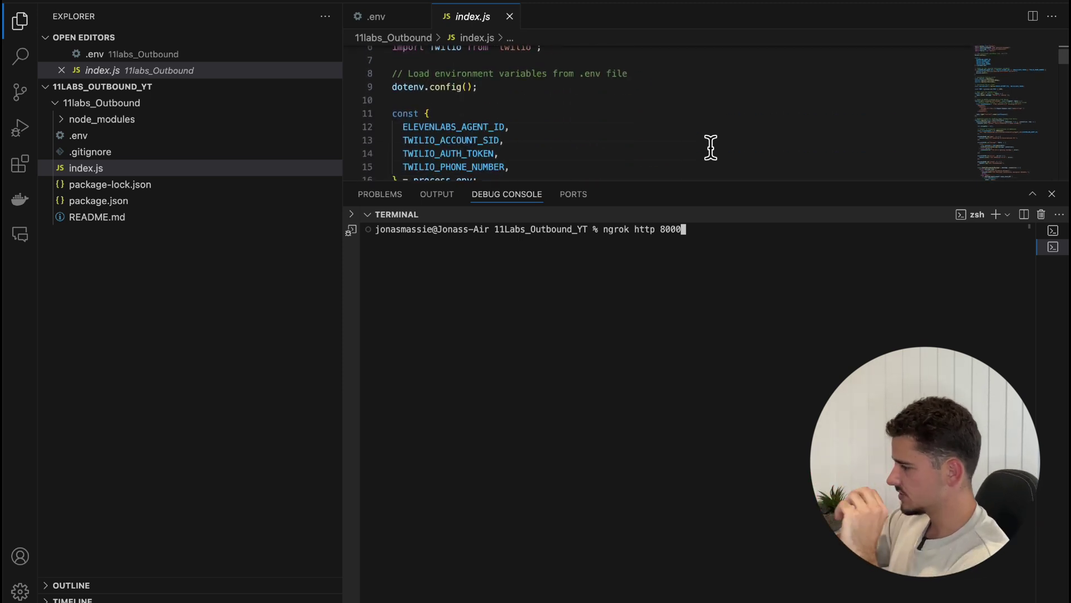
{"action": "scroll", "coordinate": [711, 147], "scroll_direction": "up", "scroll_amount": 2}
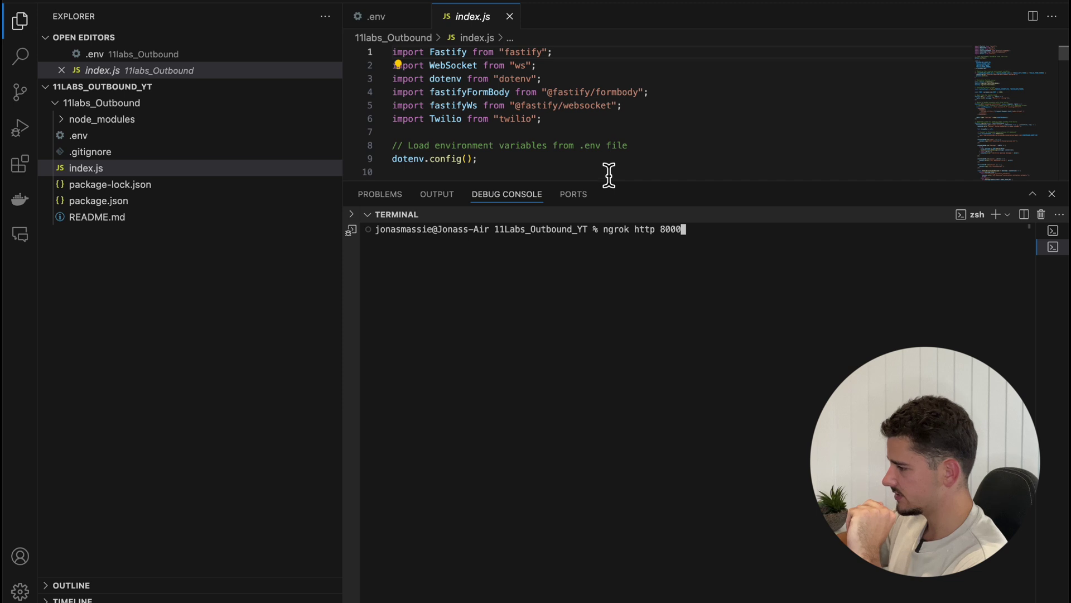
{"action": "scroll", "coordinate": [609, 175], "scroll_direction": "down", "scroll_amount": 4}
{"action": "scroll", "coordinate": [609, 175], "scroll_direction": "down", "scroll_amount": 4}
{"action": "scroll", "coordinate": [609, 176], "scroll_direction": "down", "scroll_amount": 3}
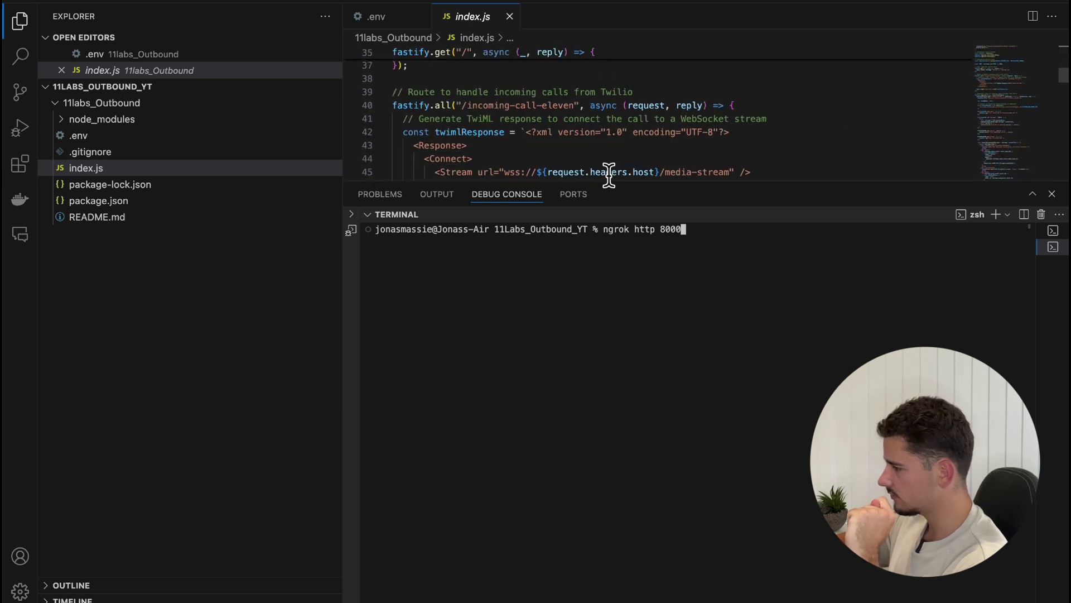
{"action": "scroll", "coordinate": [609, 175], "scroll_direction": "up", "scroll_amount": 2}
{"action": "scroll", "coordinate": [608, 175], "scroll_direction": "up", "scroll_amount": 3}
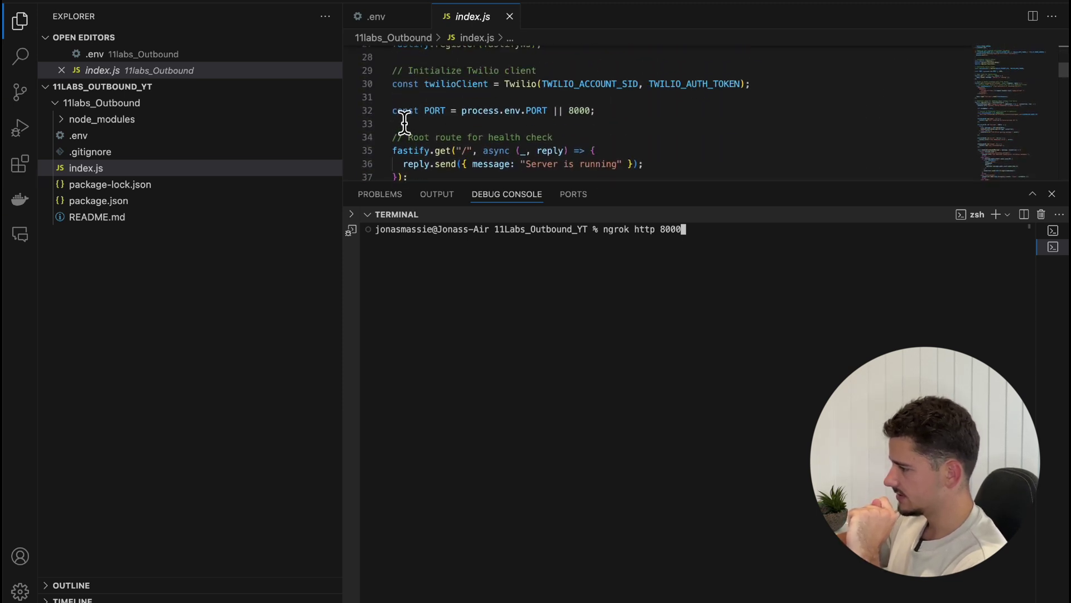
Confirm the PORT line, start the ngrok tunnel and select its forwarding URL
{"action": "left_click", "coordinate": [396, 113]}
{"action": "left_click_drag", "start_coordinate": [397, 114], "coordinate": [593, 114]}
{"action": "left_click", "coordinate": [611, 137]}
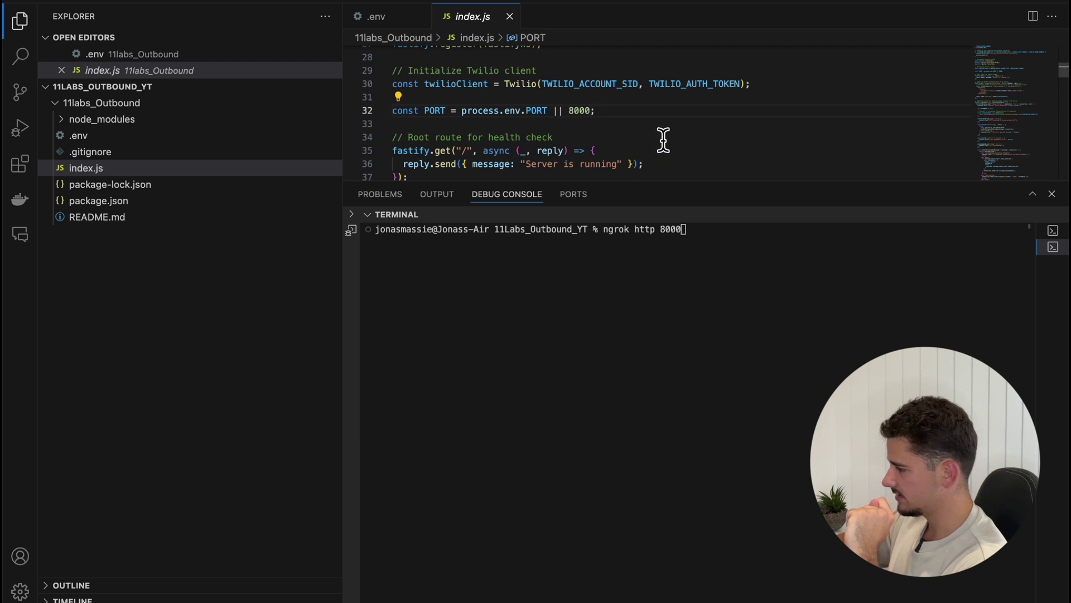
{"action": "left_click", "coordinate": [697, 340]}
{"action": "key", "text": "Return"}
{"action": "left_click_drag", "start_coordinate": [697, 340], "coordinate": [880, 338]}
{"action": "key", "text": "super+c"}
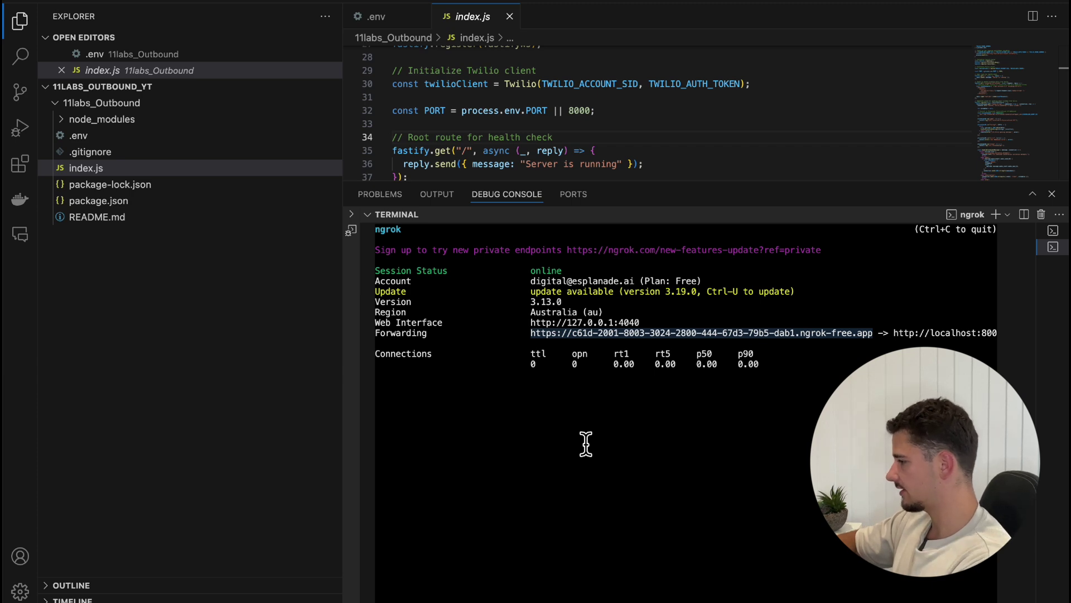
Replace the old replit host in Make's HTTP URL with the ngrok address
{"action": "key", "text": "super+Tab"}
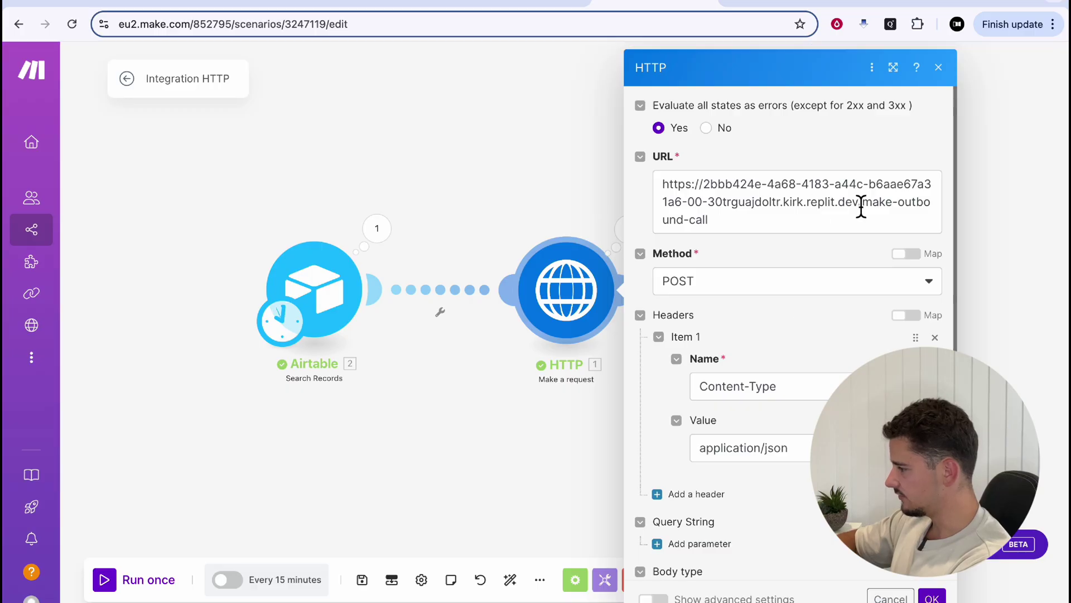
{"action": "left_click_drag", "start_coordinate": [864, 206], "coordinate": [653, 179]}
{"action": "key", "text": "super+v"}
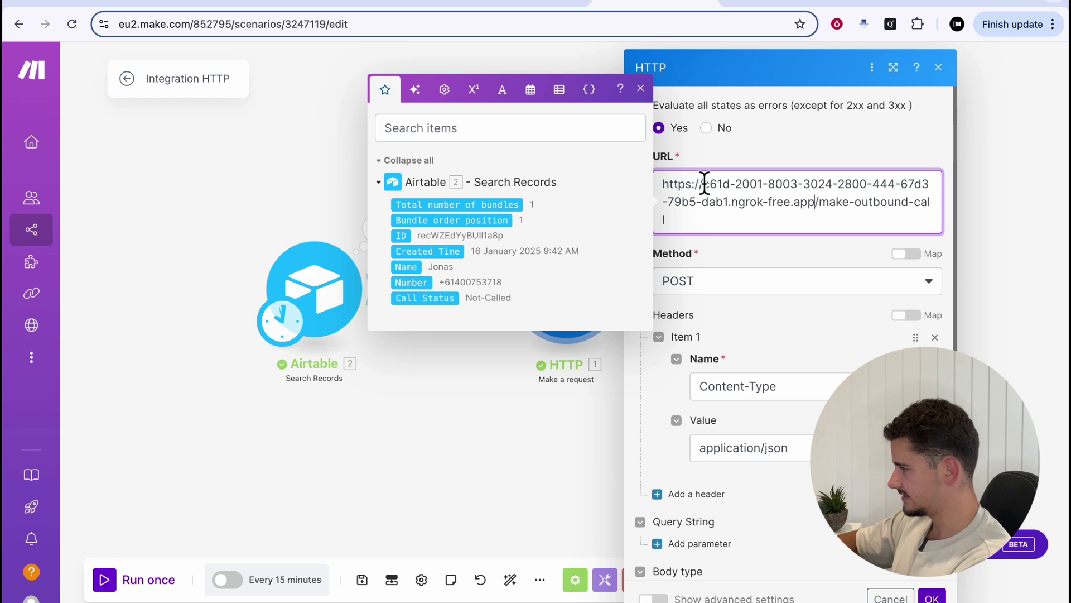
Verify the /make-outbound-call path, close the HTTP settings and bring up the Airtable table
{"action": "left_click", "coordinate": [640, 89]}
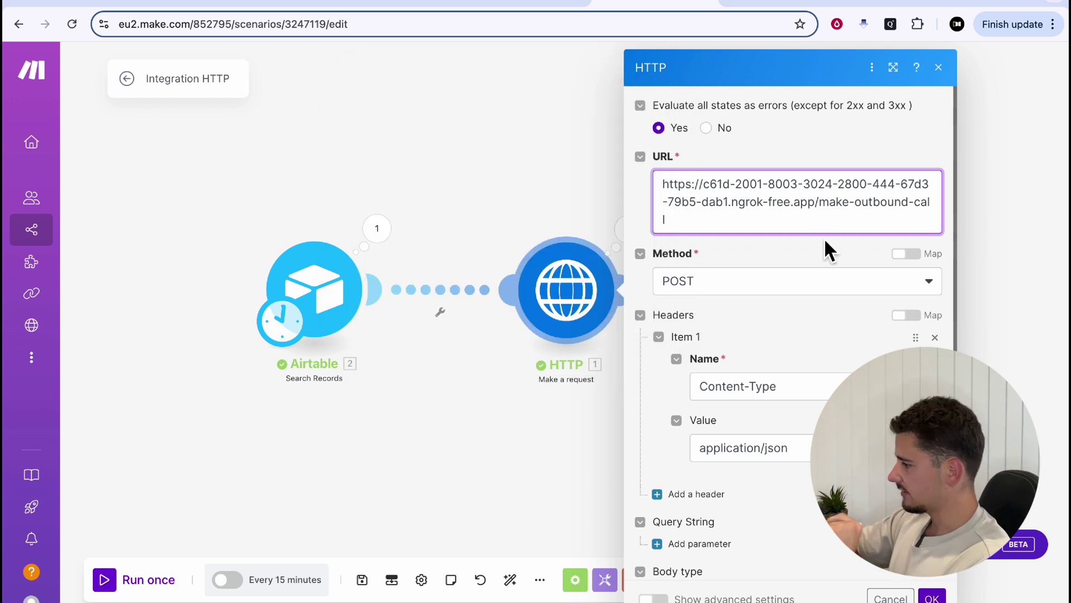
{"action": "left_click_drag", "start_coordinate": [815, 202], "coordinate": [953, 218]}
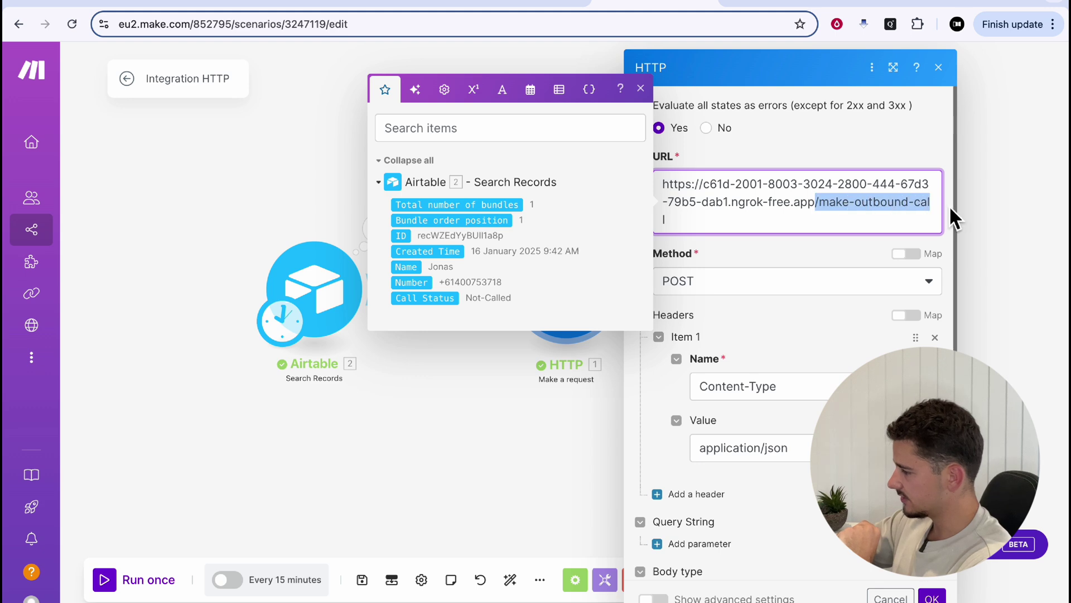
{"action": "left_click", "coordinate": [640, 89]}
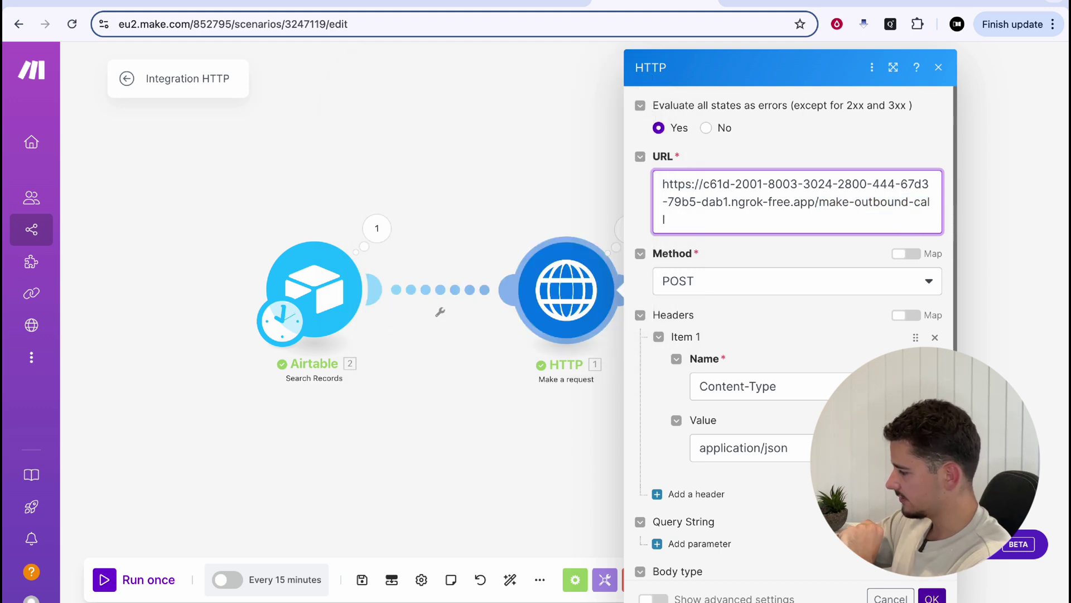
{"action": "key", "text": "Escape"}
{"action": "left_click", "coordinate": [744, 5]}
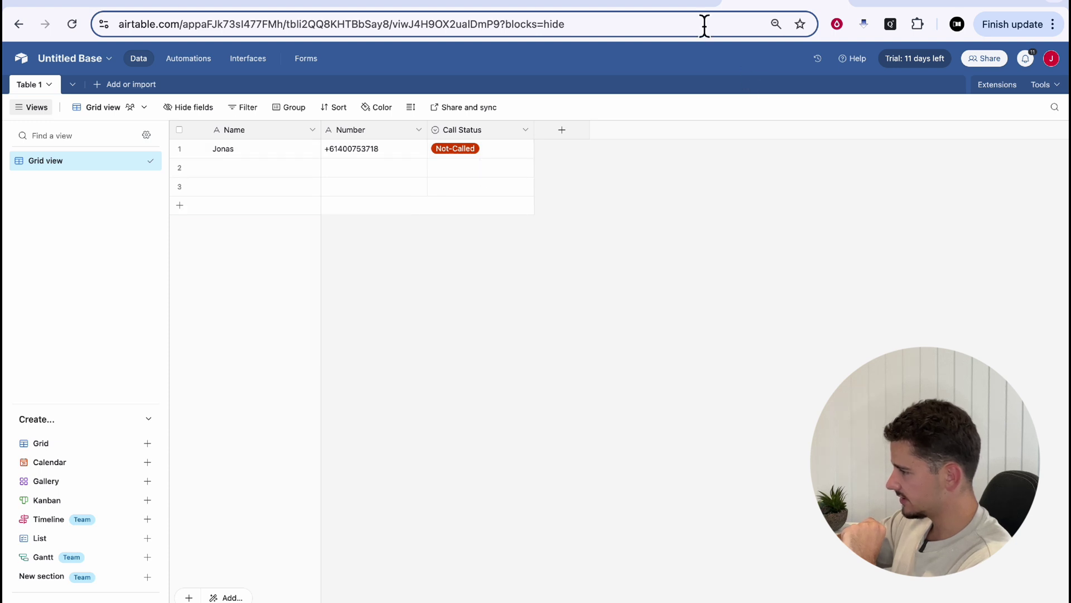
Run the Make scenario once and inspect the HTTP request's status 200 result
{"action": "left_click", "coordinate": [642, 5]}
{"action": "left_click", "coordinate": [147, 581]}
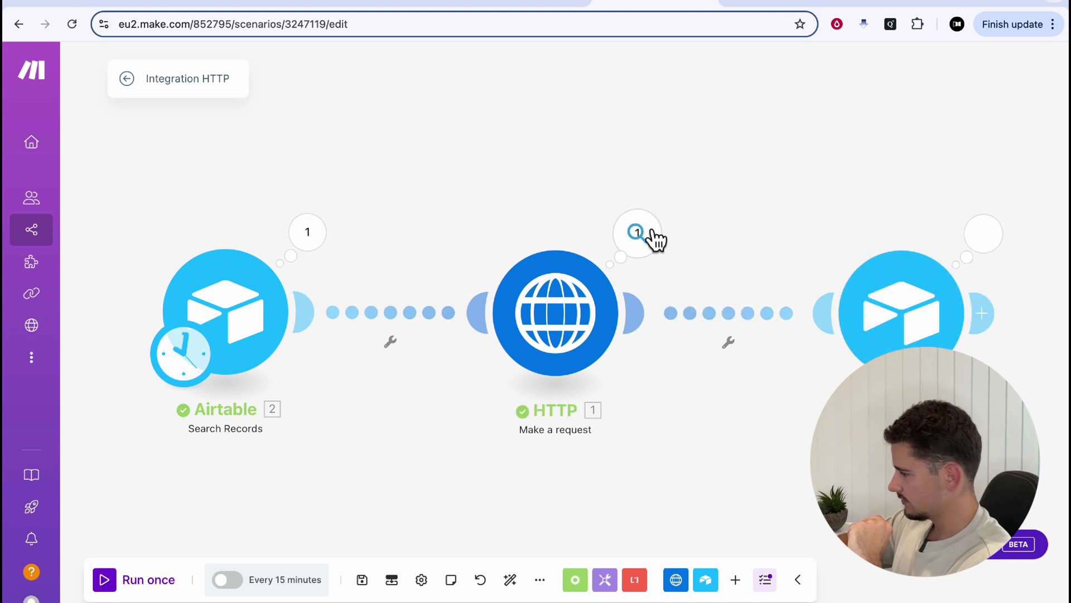
{"action": "left_click", "coordinate": [652, 232]}
{"action": "scroll", "coordinate": [798, 441], "scroll_direction": "down", "scroll_amount": 2}
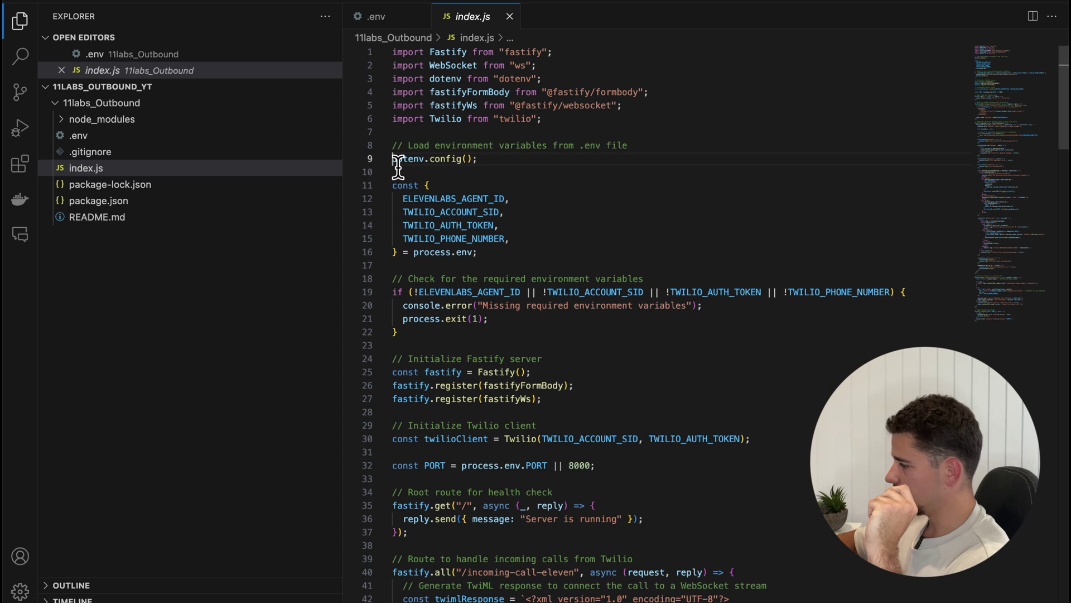
Review index.js's environment variable loading and required-variables check
{"action": "left_click_drag", "start_coordinate": [394, 161], "coordinate": [518, 267]}
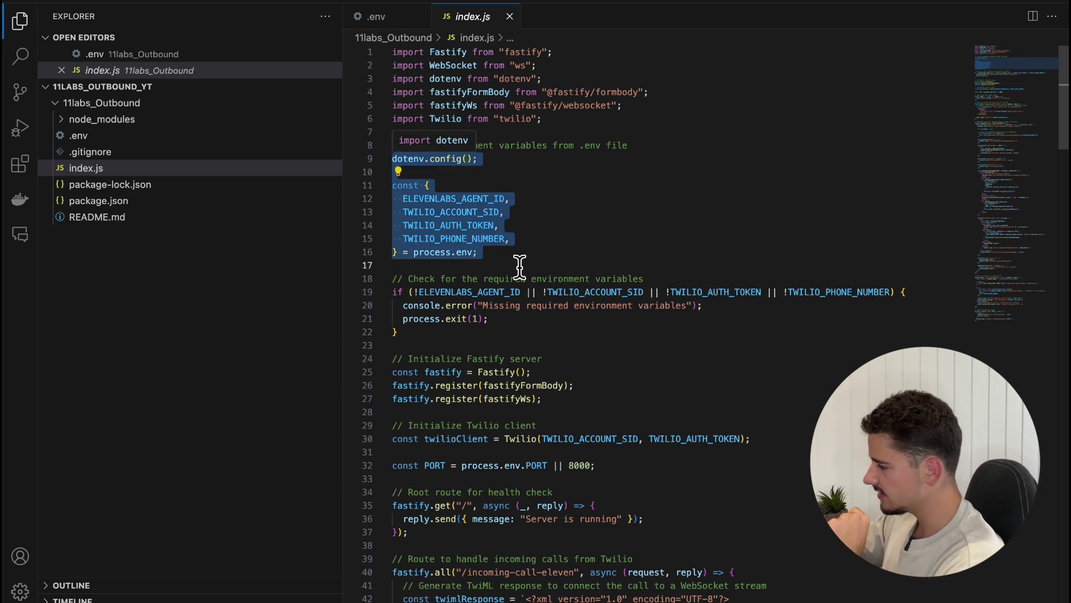
{"action": "left_click_drag", "start_coordinate": [394, 290], "coordinate": [770, 308]}
{"action": "left_click", "coordinate": [772, 313]}
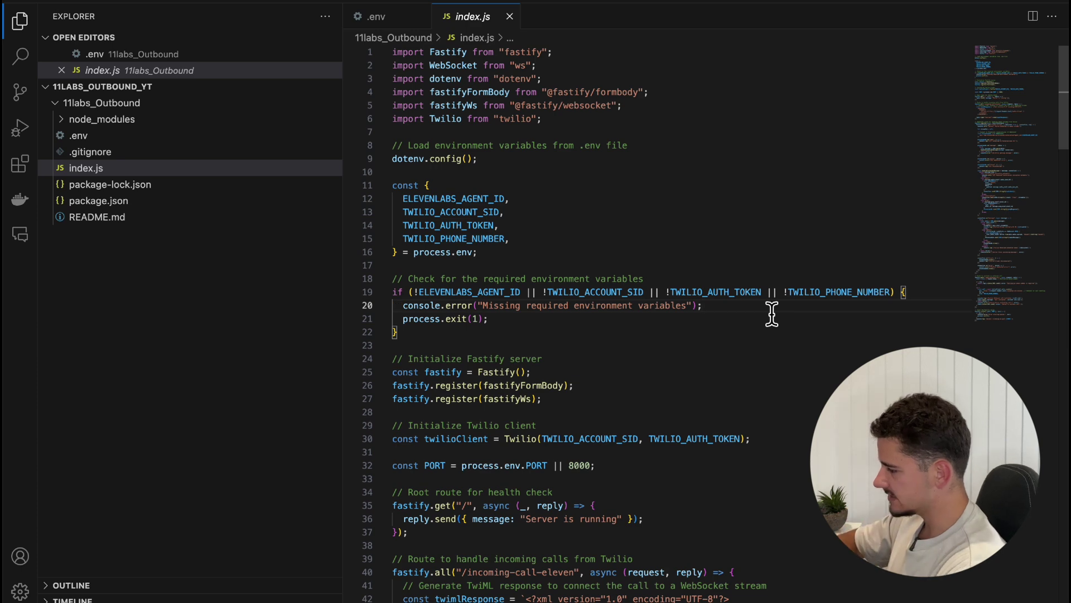
{"action": "scroll", "coordinate": [772, 314], "scroll_direction": "down", "scroll_amount": 5}
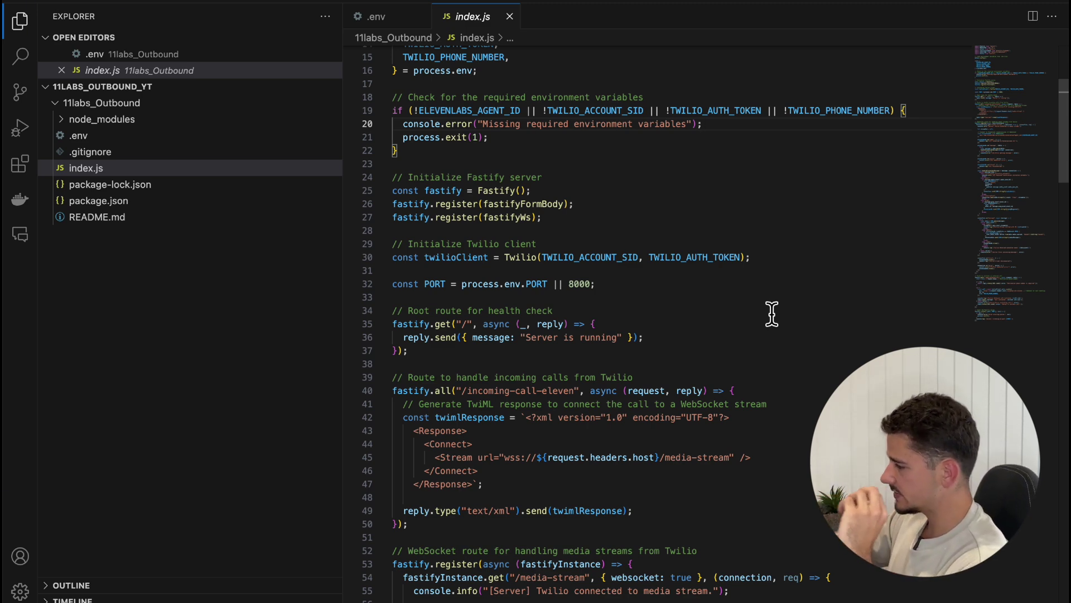
{"action": "scroll", "coordinate": [772, 314], "scroll_direction": "down", "scroll_amount": 4}
{"action": "left_click_drag", "start_coordinate": [397, 184], "coordinate": [514, 259]}
{"action": "left_click", "coordinate": [498, 231]}
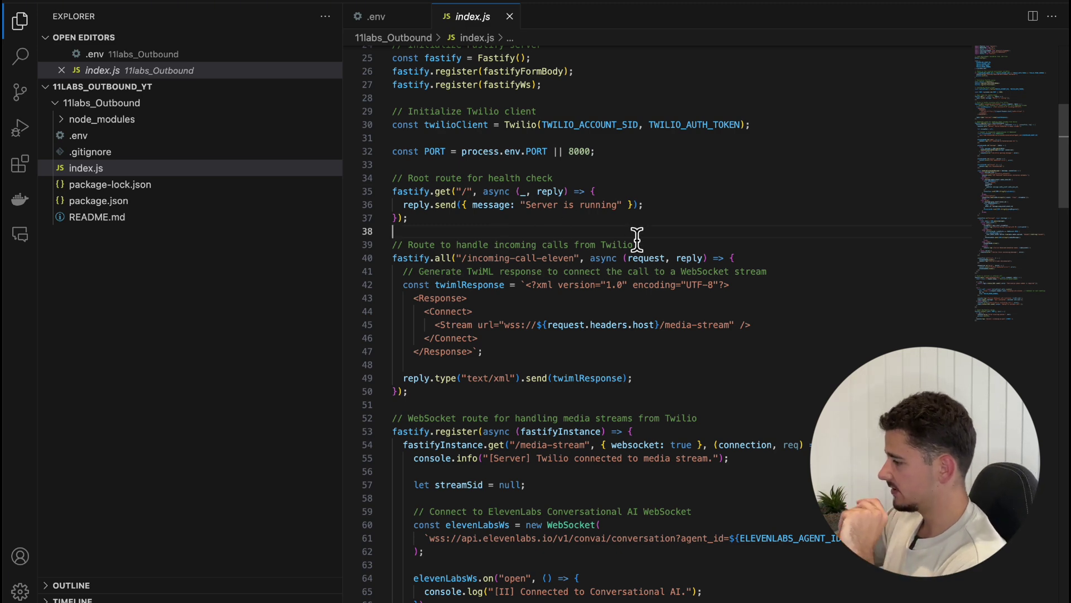
Review the /incoming-call-eleven route block and its path in index.js
{"action": "scroll", "coordinate": [637, 239], "scroll_direction": "down", "scroll_amount": 3}
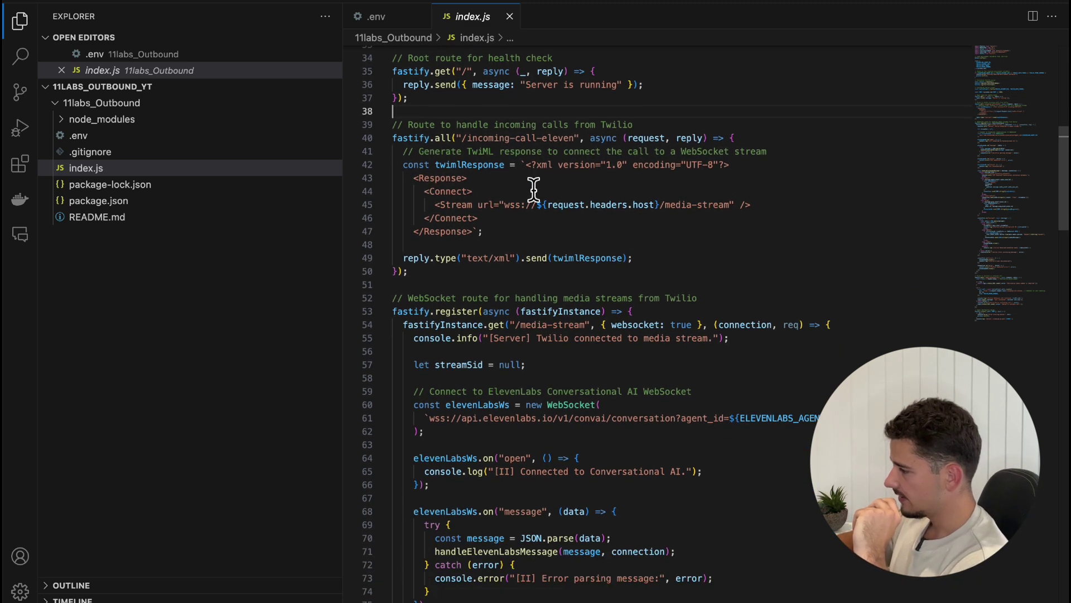
{"action": "left_click_drag", "start_coordinate": [394, 129], "coordinate": [631, 251]}
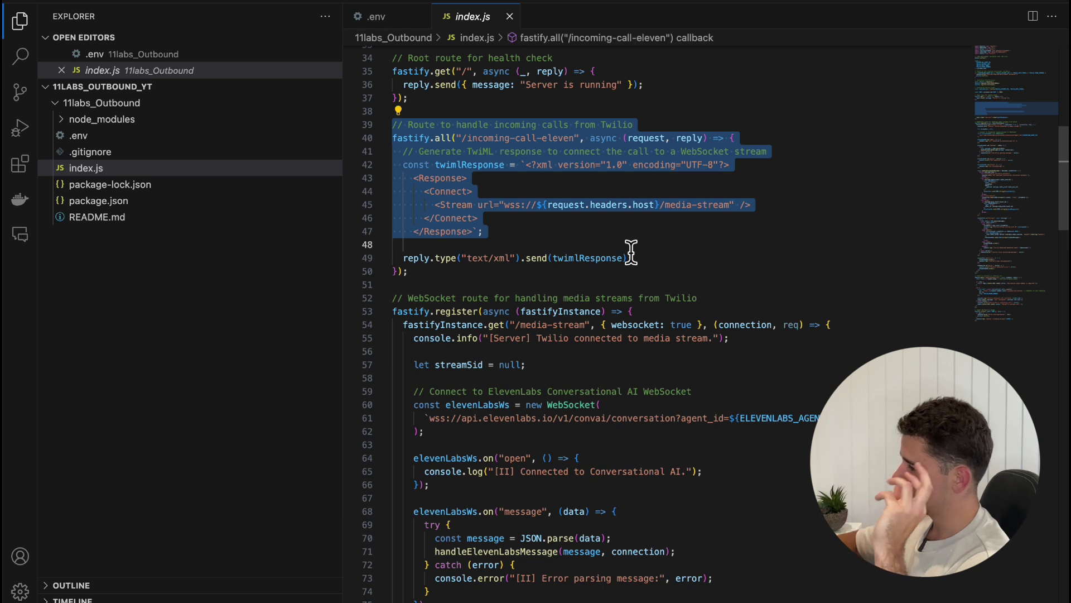
{"action": "left_click", "coordinate": [466, 139]}
{"action": "left_click_drag", "start_coordinate": [489, 147], "coordinate": [463, 146]}
{"action": "left_click", "coordinate": [572, 147]}
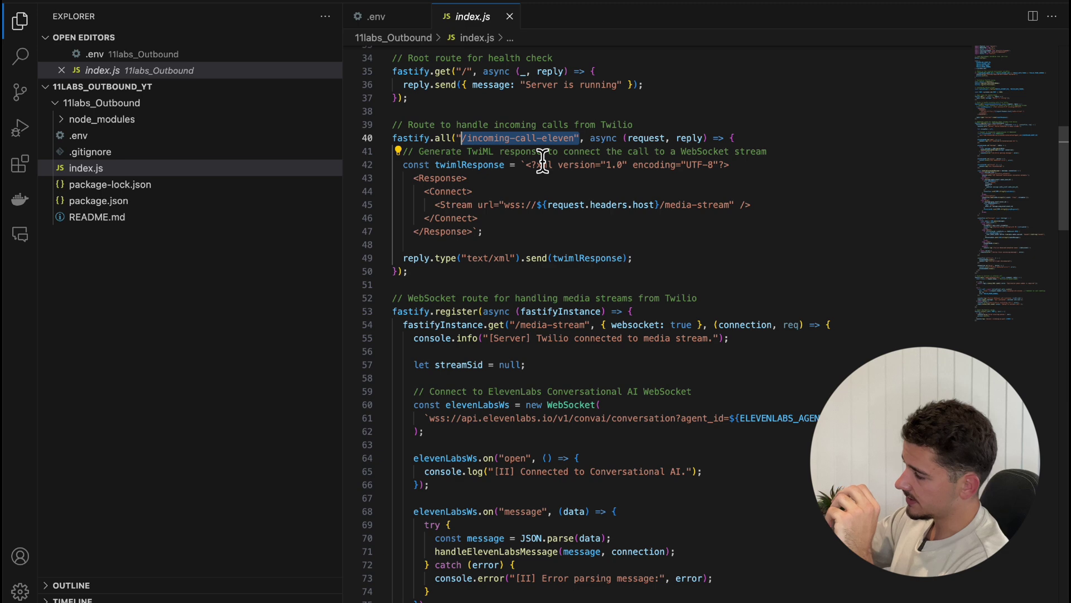
{"action": "left_click", "coordinate": [468, 139]}
{"action": "left_click_drag", "start_coordinate": [467, 139], "coordinate": [617, 139]}
{"action": "left_click", "coordinate": [564, 139]}
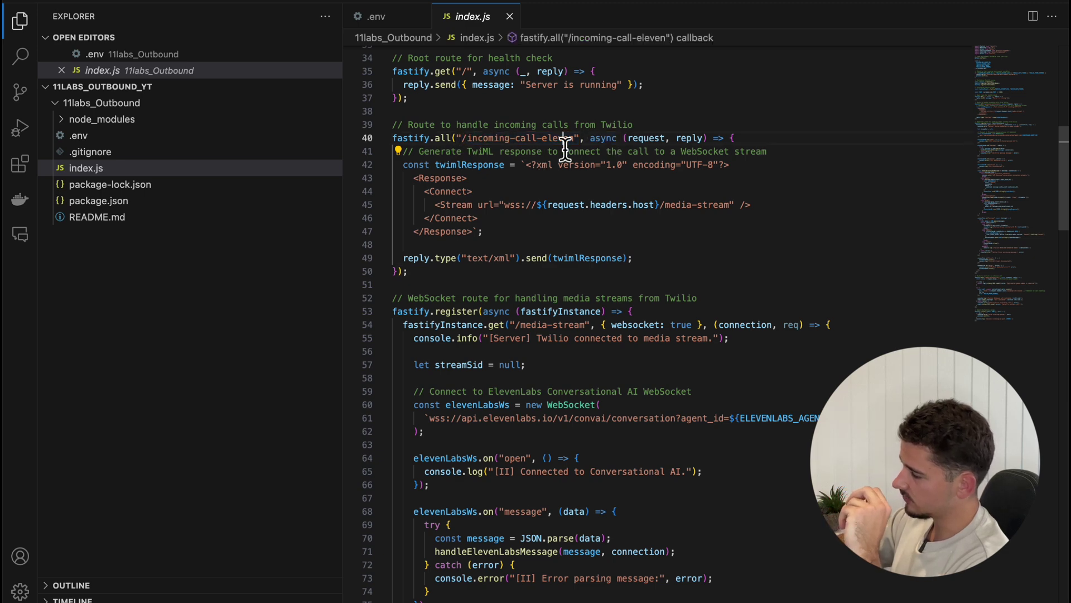
{"action": "key", "text": "ctrl+Left"}
{"action": "key", "text": "ctrl+Left"}
{"action": "key", "text": "ctrl+Left"}
{"action": "key", "text": "ctrl+Left"}
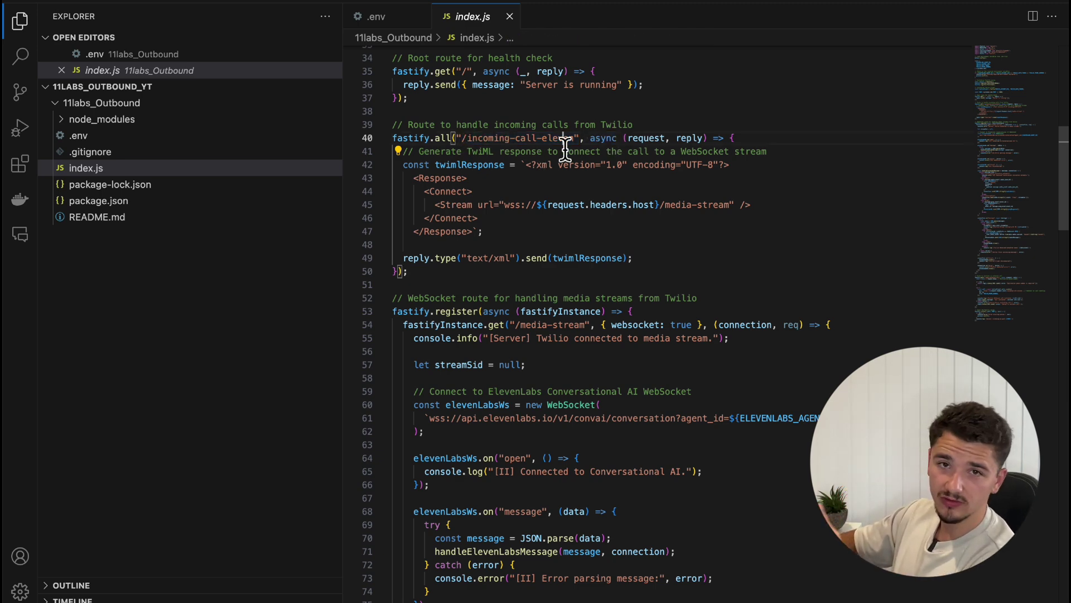
{"action": "scroll", "coordinate": [565, 150], "scroll_direction": "down", "scroll_amount": 5}
{"action": "left_click_drag", "start_coordinate": [393, 159], "coordinate": [619, 215]}
{"action": "left_click", "coordinate": [619, 214]}
{"action": "scroll", "coordinate": [619, 220], "scroll_direction": "down", "scroll_amount": 1}
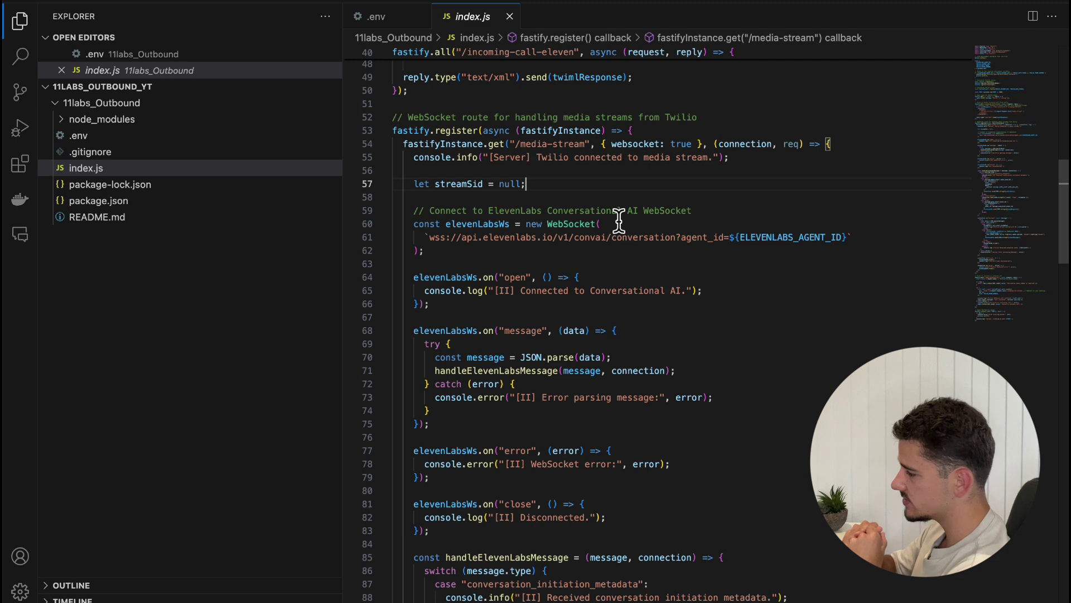
{"action": "triple_click", "coordinate": [635, 239]}
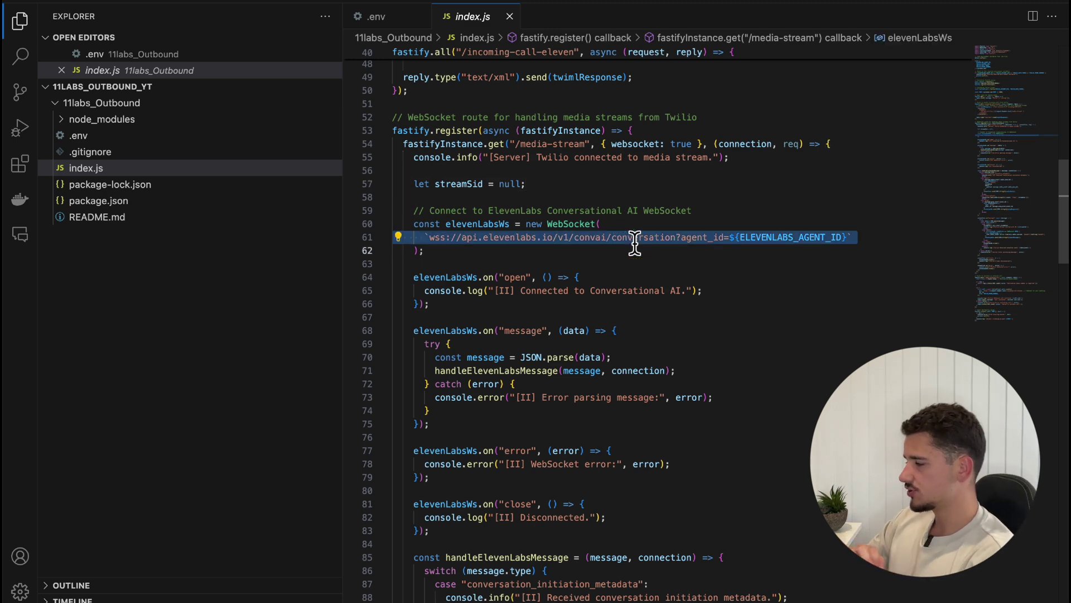
{"action": "scroll", "coordinate": [614, 318], "scroll_direction": "down", "scroll_amount": 10}
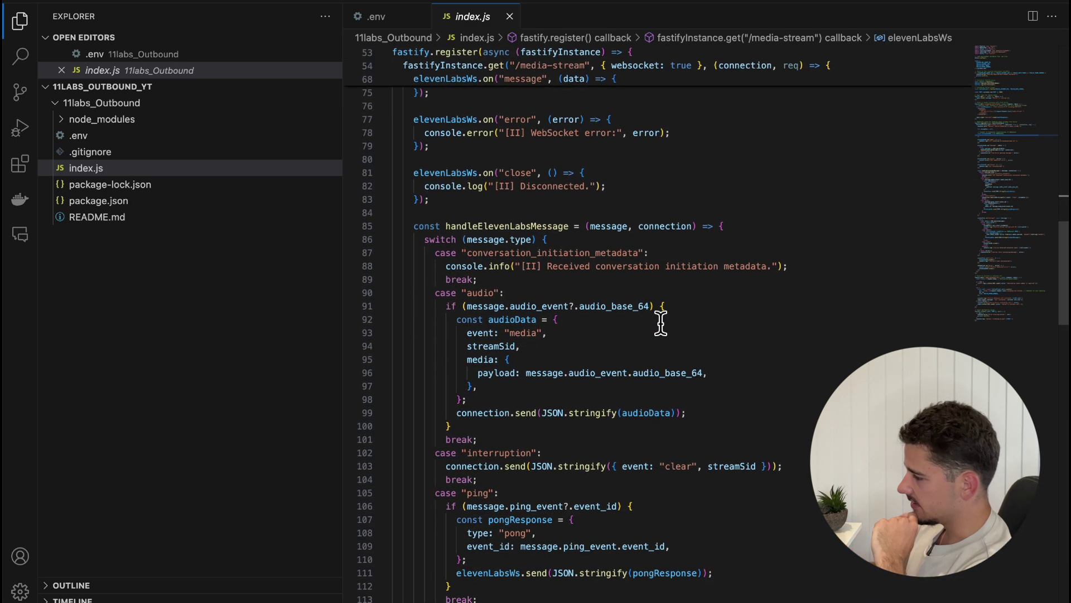
{"action": "scroll", "coordinate": [661, 322], "scroll_direction": "down", "scroll_amount": 20}
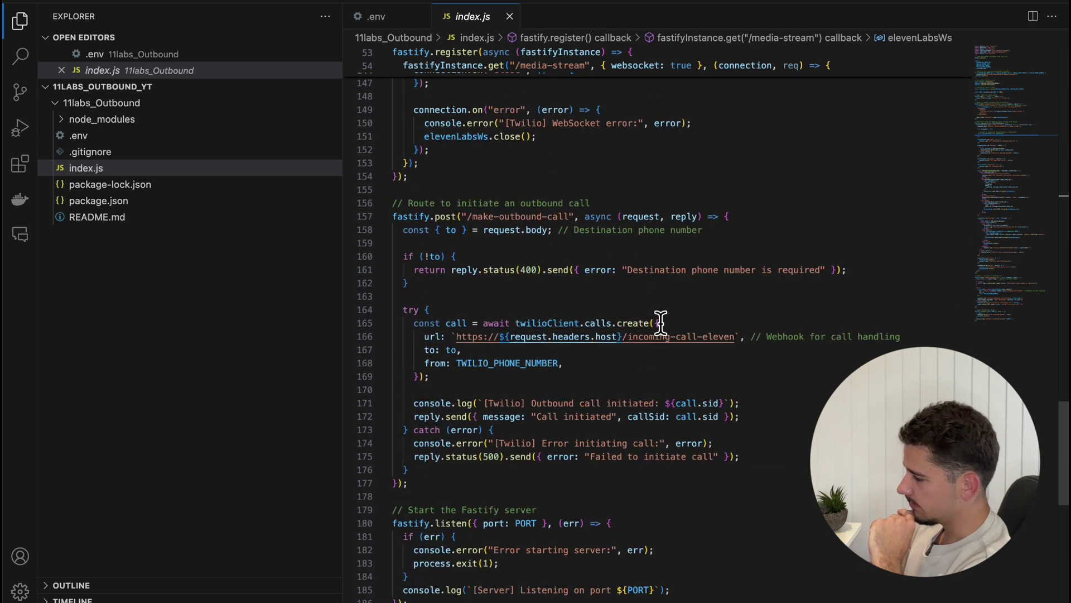
{"action": "scroll", "coordinate": [660, 322], "scroll_direction": "down", "scroll_amount": 2}
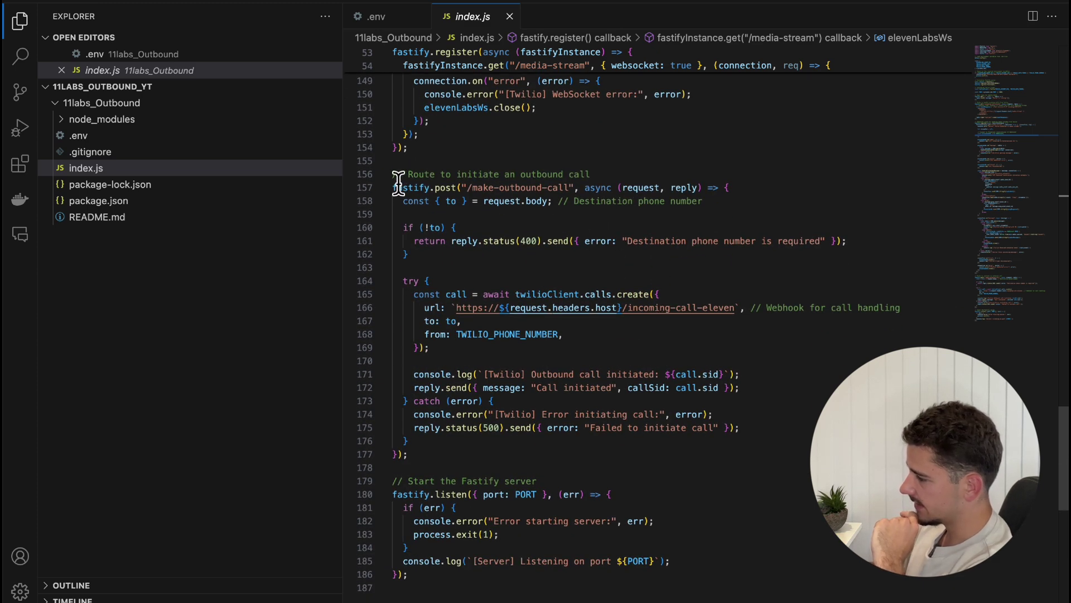
{"action": "left_click_drag", "start_coordinate": [394, 175], "coordinate": [591, 175]}
{"action": "left_click", "coordinate": [590, 175]}
{"action": "left_click_drag", "start_coordinate": [467, 189], "coordinate": [564, 193]}
{"action": "left_click", "coordinate": [563, 189]}
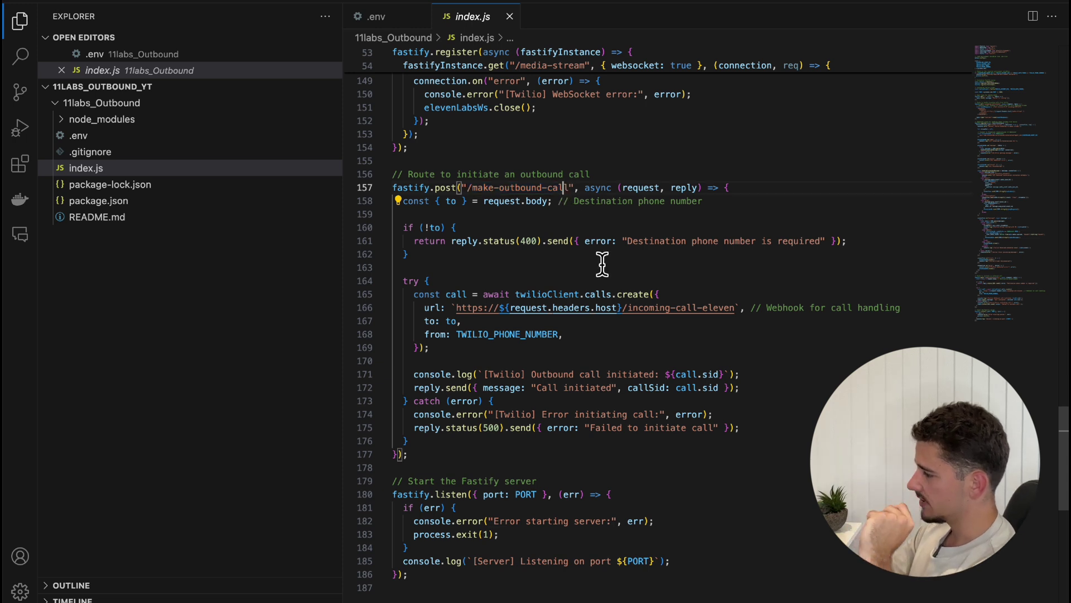
{"action": "left_click_drag", "start_coordinate": [512, 294], "coordinate": [657, 306]}
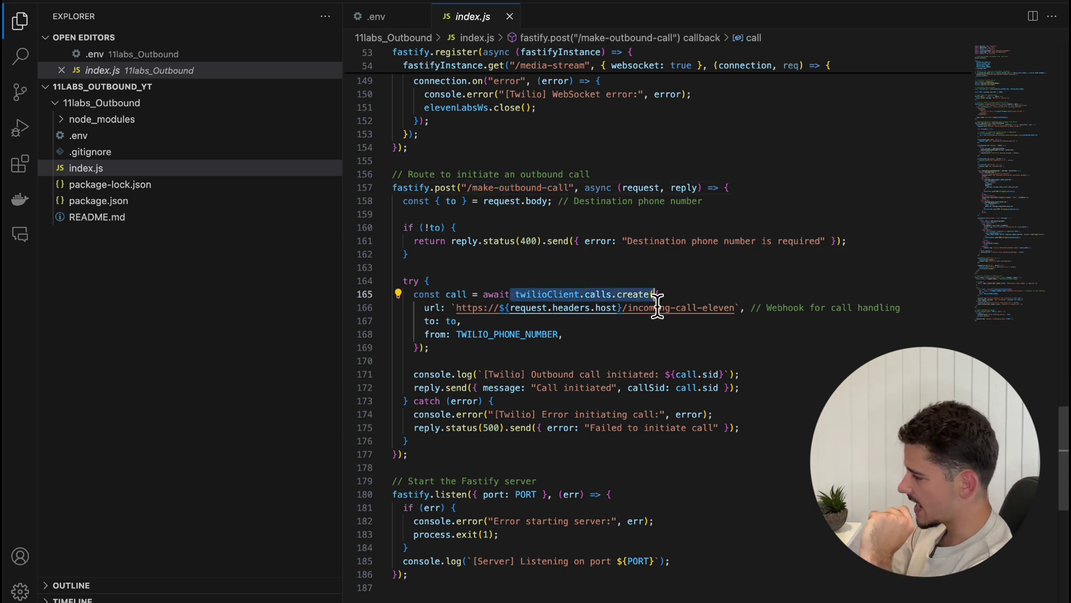
{"action": "left_click", "coordinate": [656, 307]}
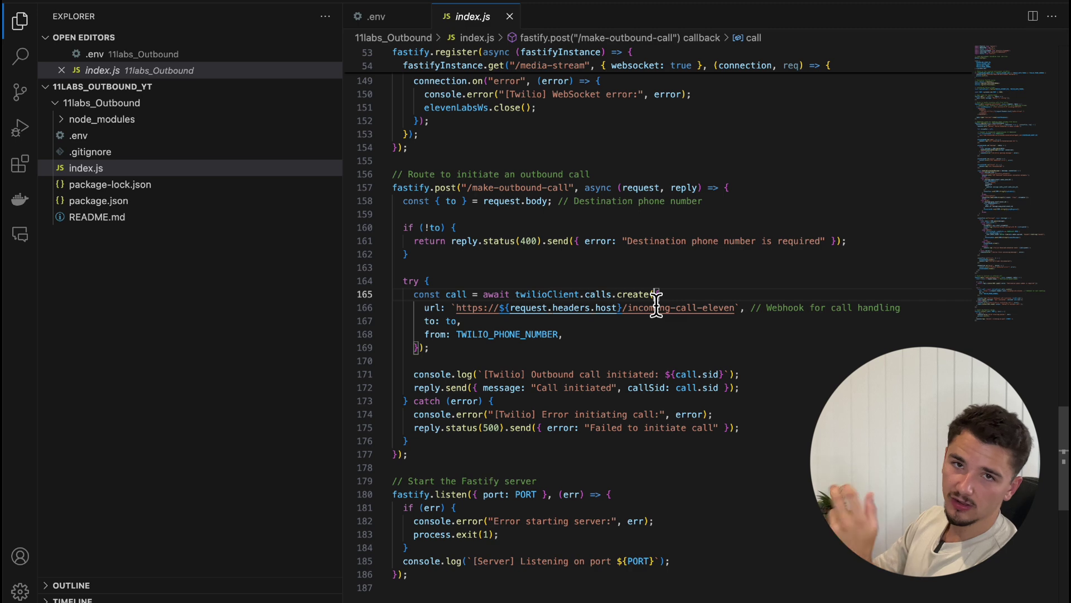
{"action": "scroll", "coordinate": [669, 335], "scroll_direction": "down", "scroll_amount": 5}
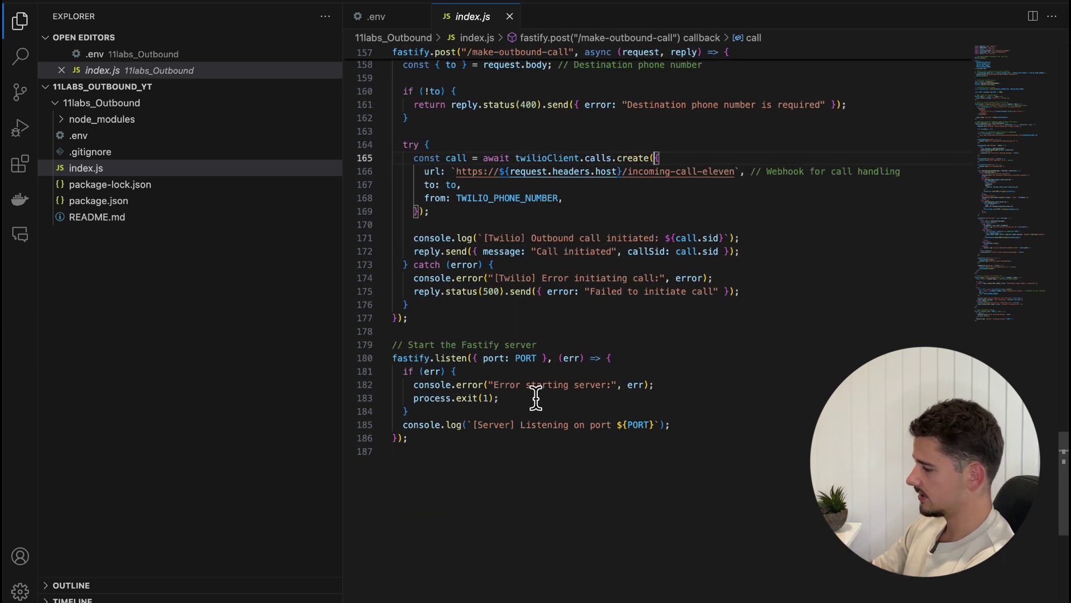
{"action": "left_click_drag", "start_coordinate": [393, 344], "coordinate": [684, 513]}
{"action": "left_click", "coordinate": [684, 516]}
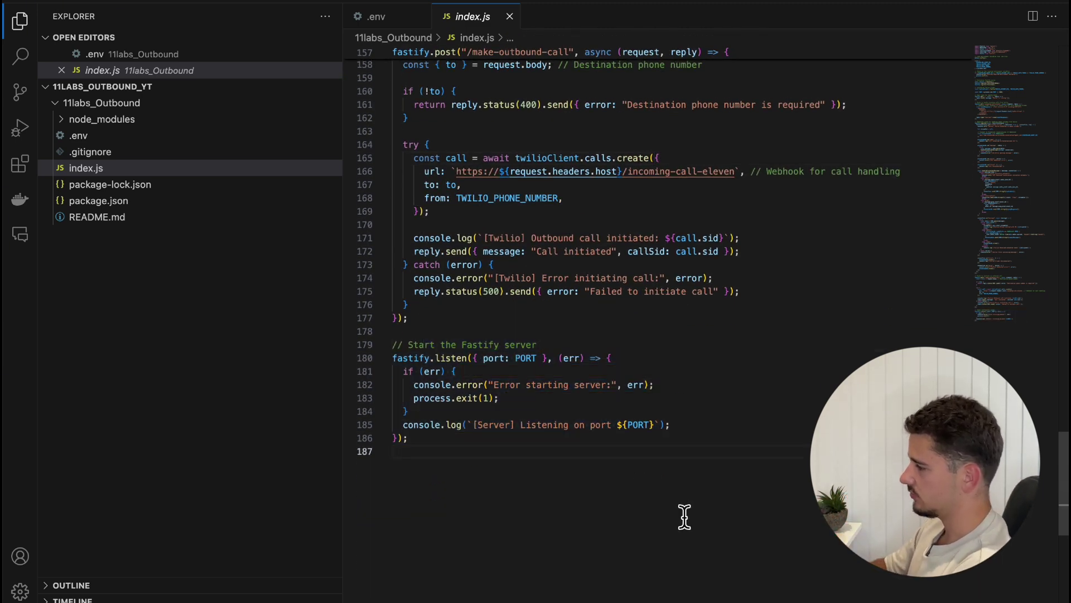